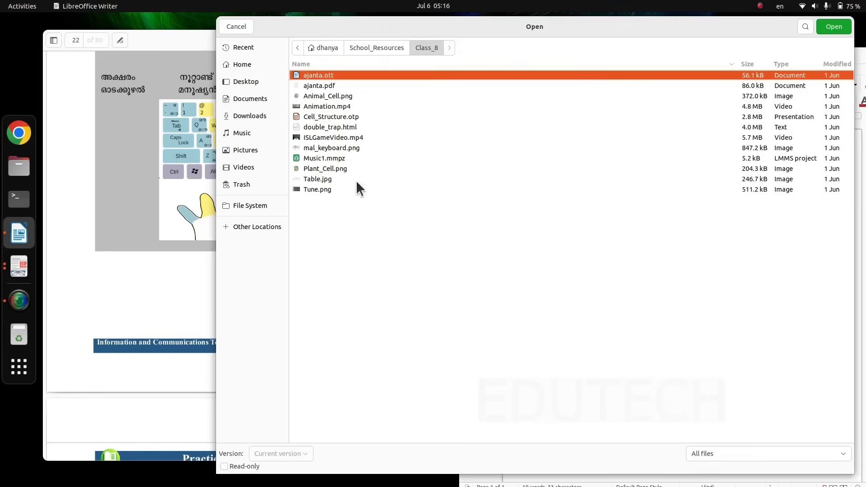
# - Open the template ajanta.ott from the School_Resources/Class_8 folder in the home directory
pyautogui.click(259, 66)
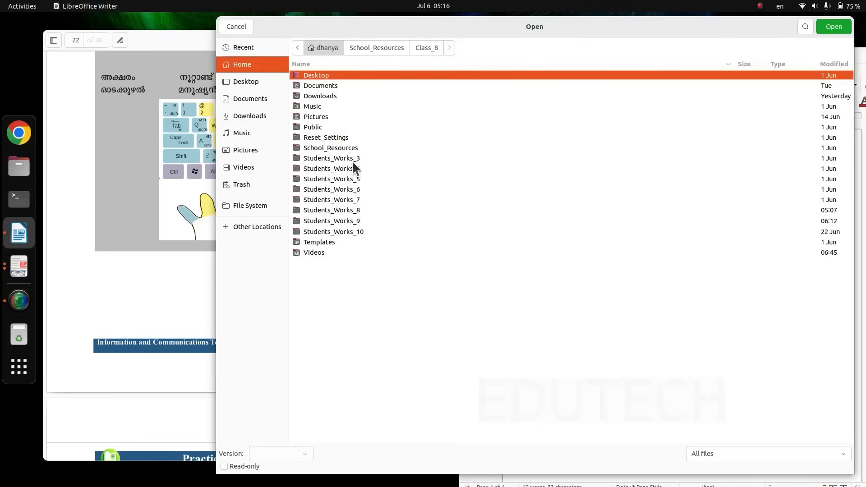
pyautogui.doubleClick(317, 147)
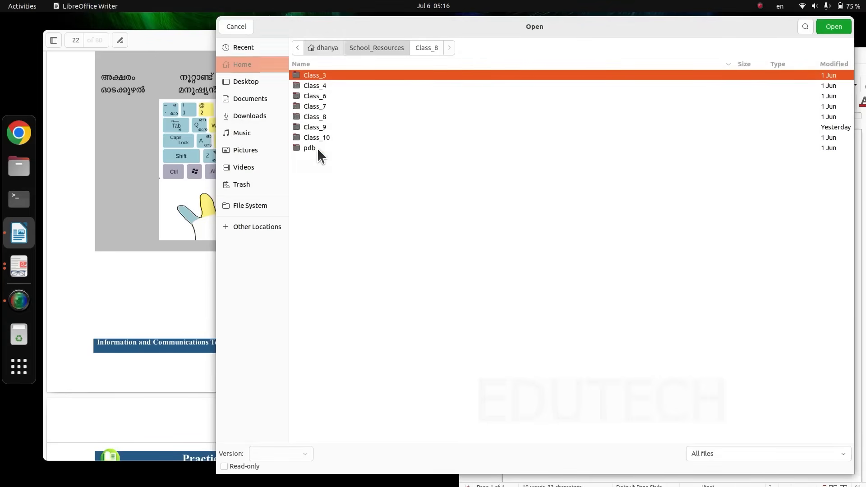
pyautogui.doubleClick(319, 116)
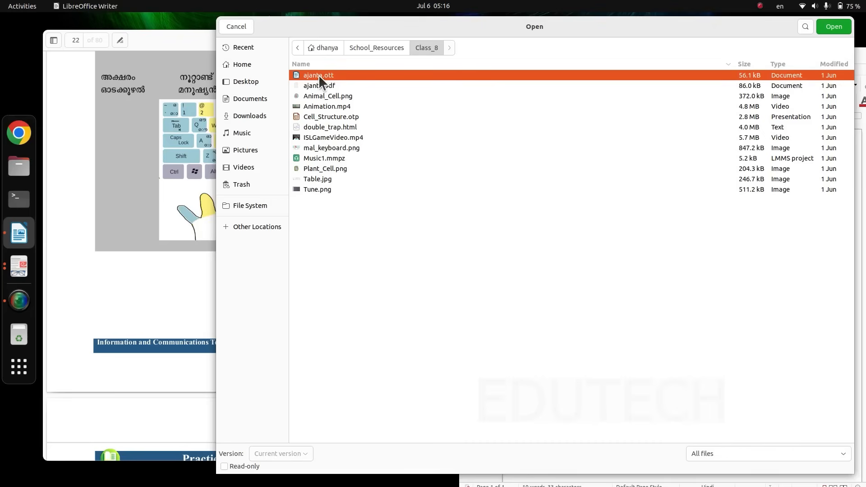
pyautogui.click(845, 27)
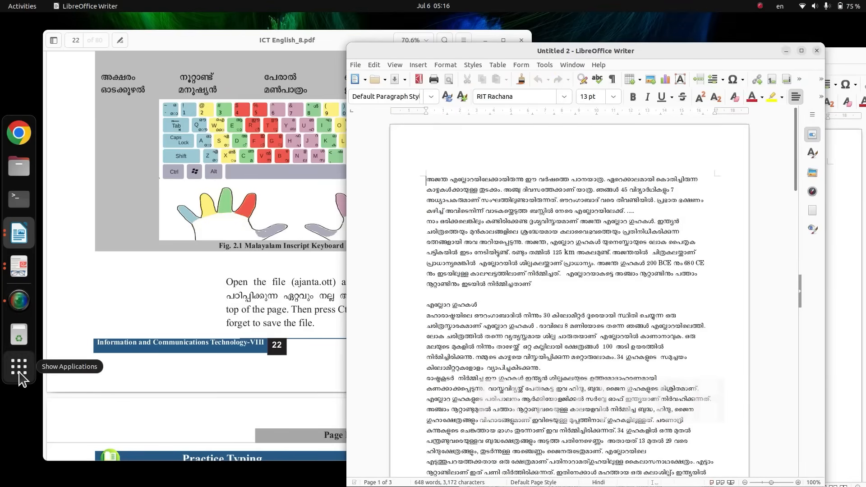
# - Open ajanta.pdf from School_Resources/Class_8 in the file manager and examine how its heading, quote and paragraphs are laid out
pyautogui.click(20, 166)
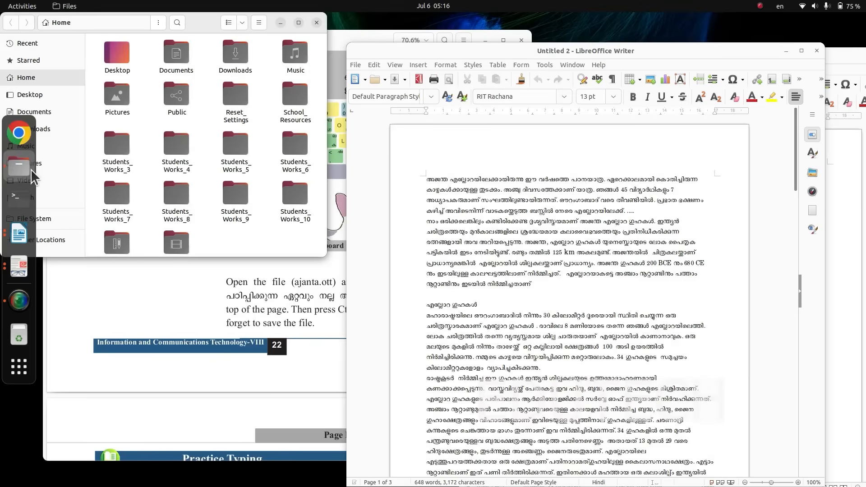
pyautogui.doubleClick(284, 114)
pyautogui.doubleClick(117, 103)
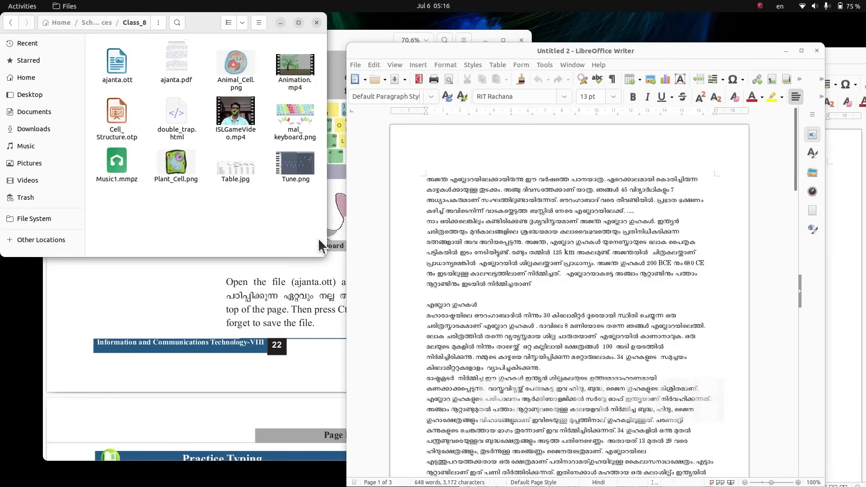
pyautogui.doubleClick(174, 76)
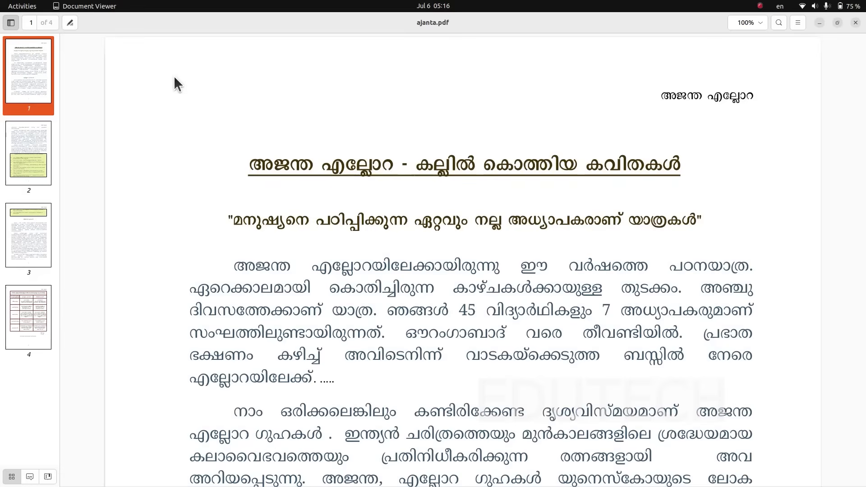
pyautogui.scroll(-10, 394, 262)
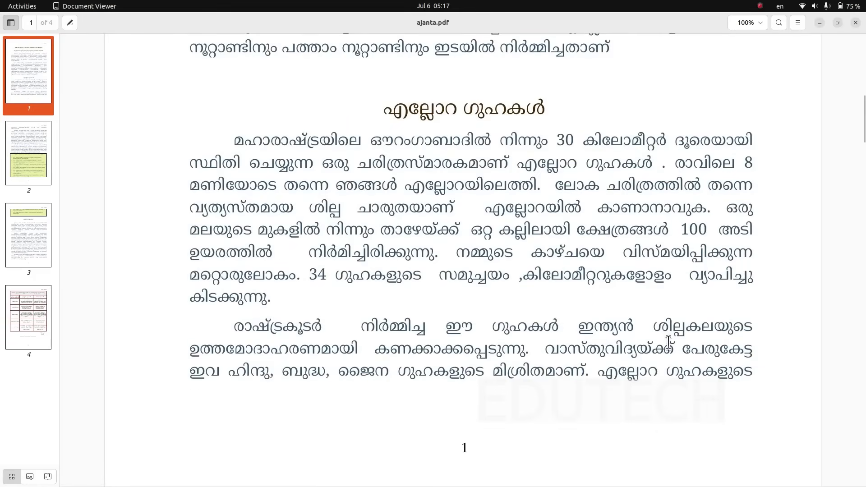
pyautogui.scroll(-10, 496, 180)
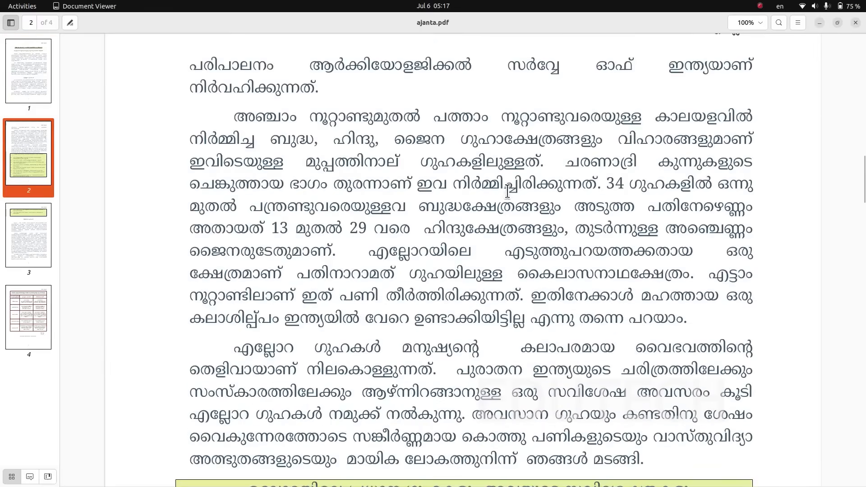
pyautogui.click(819, 23)
# - Return to the ajanta document in Writer, maximize it and insert a blank line above the first paragraph
pyautogui.click(556, 136)
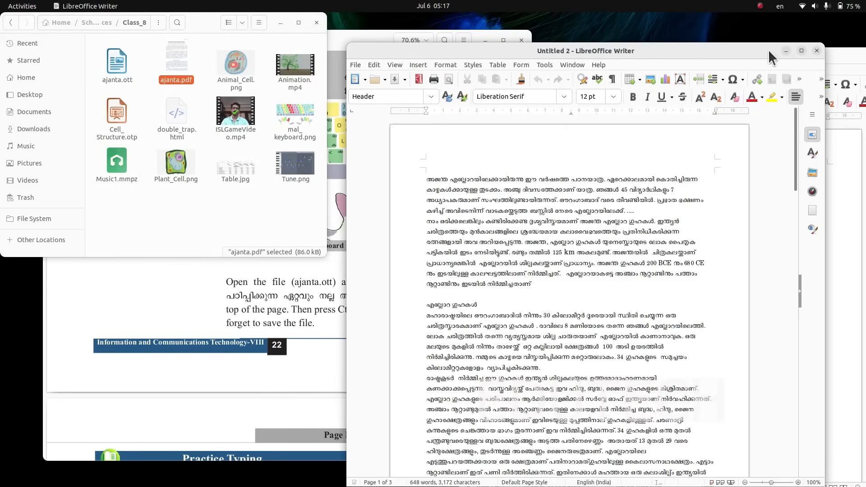
pyautogui.click(801, 51)
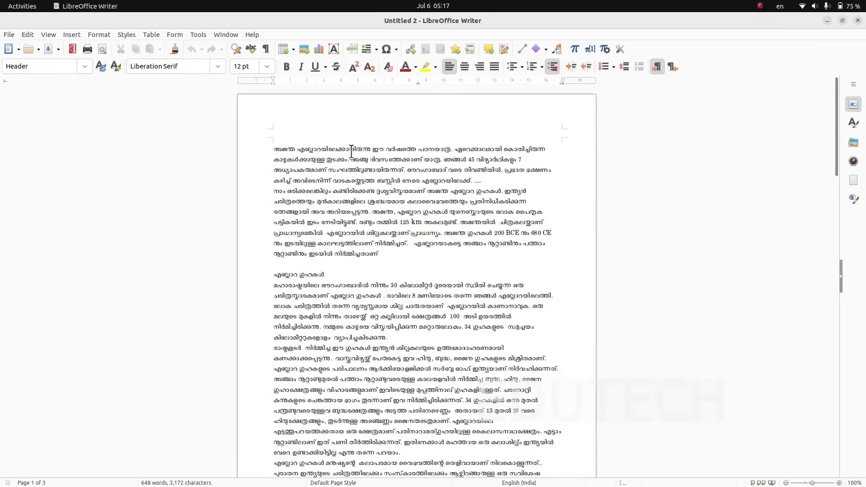
pyautogui.click(273, 148)
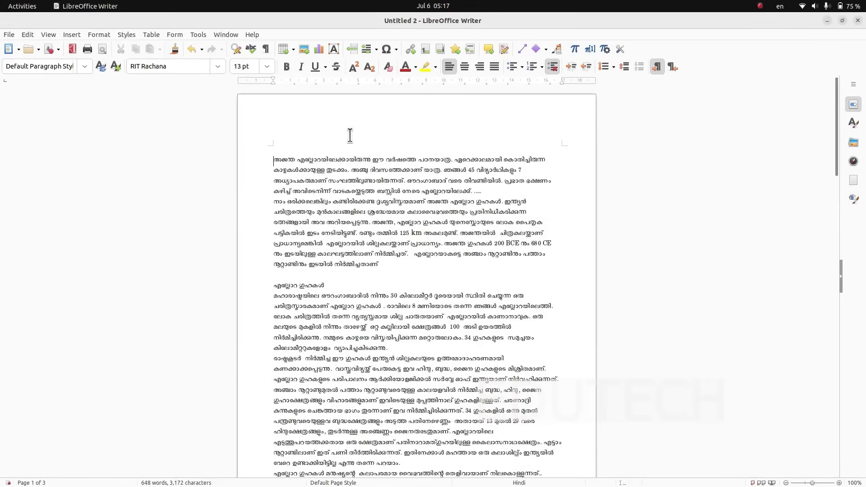
# - Switch to ICT English_8.pdf and read the Malayalam quote given in the instructions on page 22
pyautogui.click(828, 19)
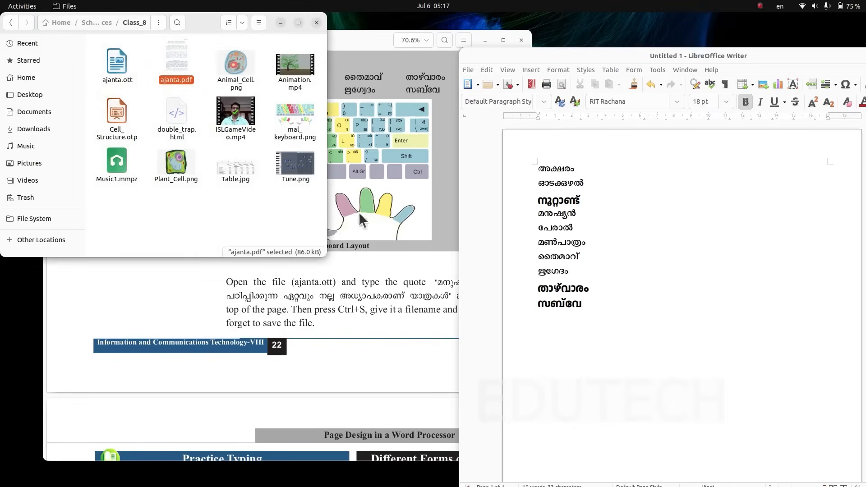
pyautogui.click(328, 302)
pyautogui.moveTo(434, 282); pyautogui.dragTo(457, 296)
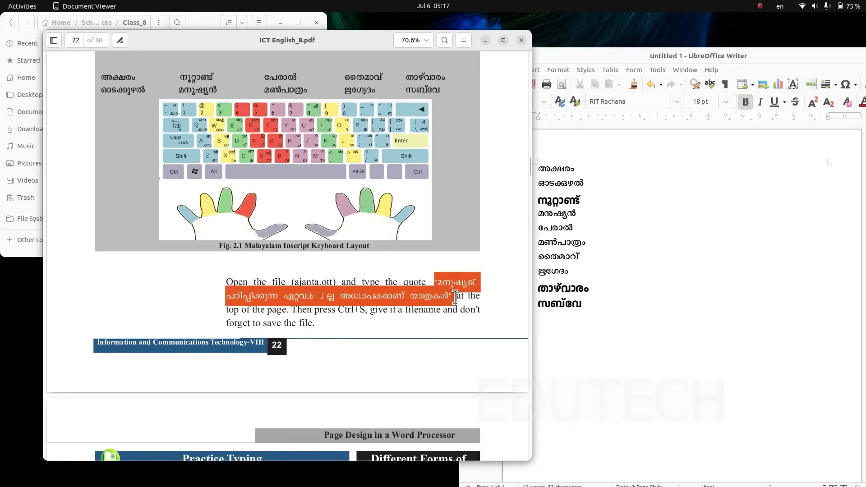
pyautogui.click(434, 336)
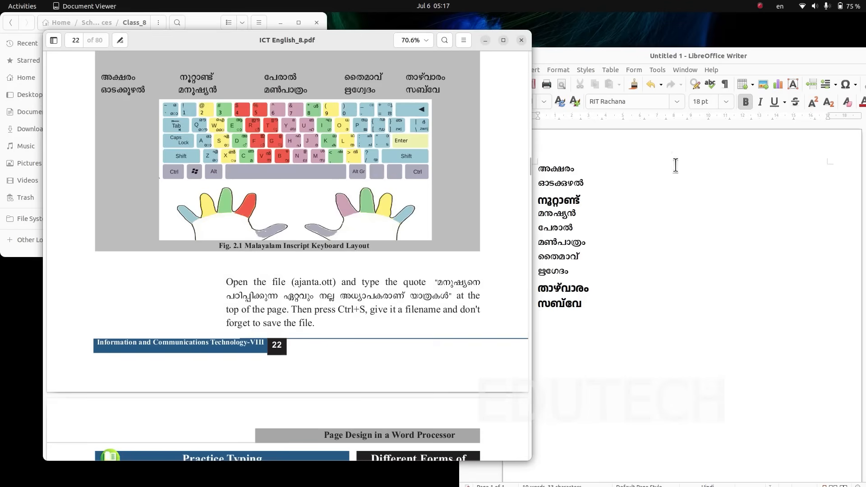
# - Close the Untitled 1 word-list document without saving it
pyautogui.moveTo(790, 60); pyautogui.dragTo(770, 53)
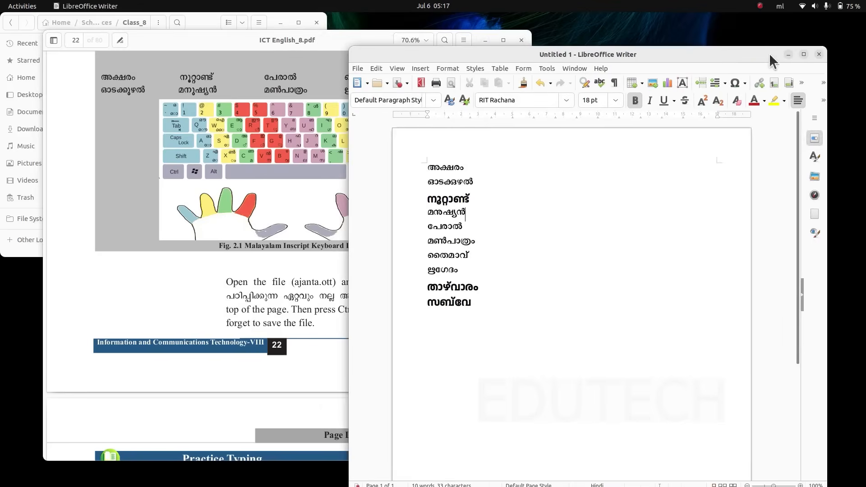
pyautogui.click(819, 54)
pyautogui.click(496, 299)
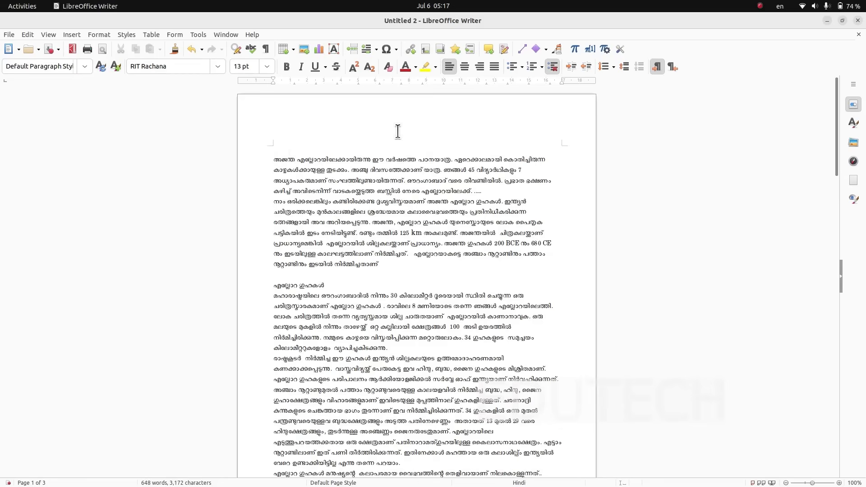
# - Add an empty line above the first paragraph of the ajanta document and switch the keyboard input language to Malayalam
pyautogui.press('Return')
pyautogui.press('Up')
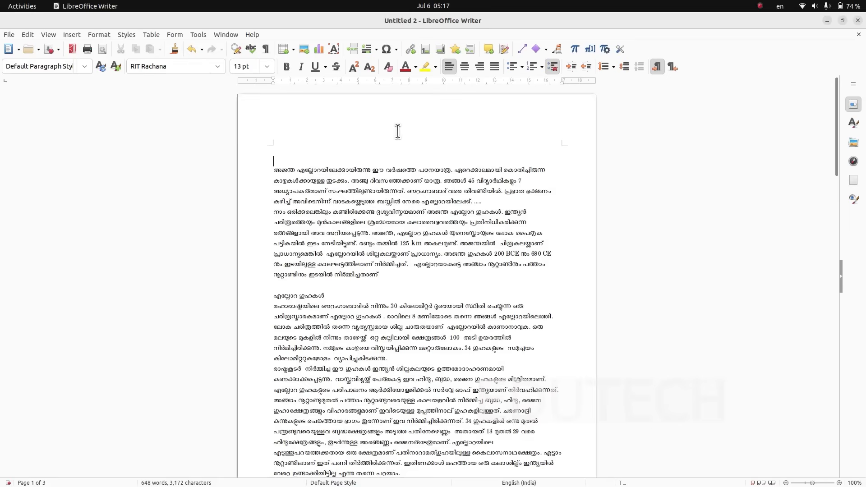
pyautogui.write('ര')
pyautogui.press('BackSpace')
pyautogui.press('super+space')
# - Enter "മനുഷ്യനെ പഠിപ്പിക്കുന്ന" on the empty line above the first paragraph
pyautogui.write('മ')
pyautogui.write('ന')
pyautogui.write('്')
pyautogui.write('ഷ')
pyautogui.write('യ')
pyautogui.write('ന')
pyautogui.write('െ')
pyautogui.write('പഠിപ്പിക്കുന്ന')
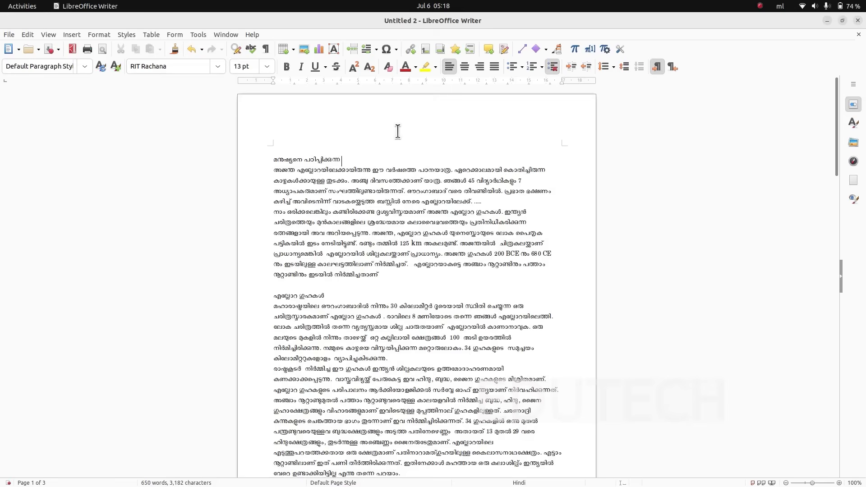
# - Continue the quote line with "ഏറ്റവും നല്ല"
pyautogui.write('ഏറ്റവും നല്ല അധ്യാപകരാണ് യാ')
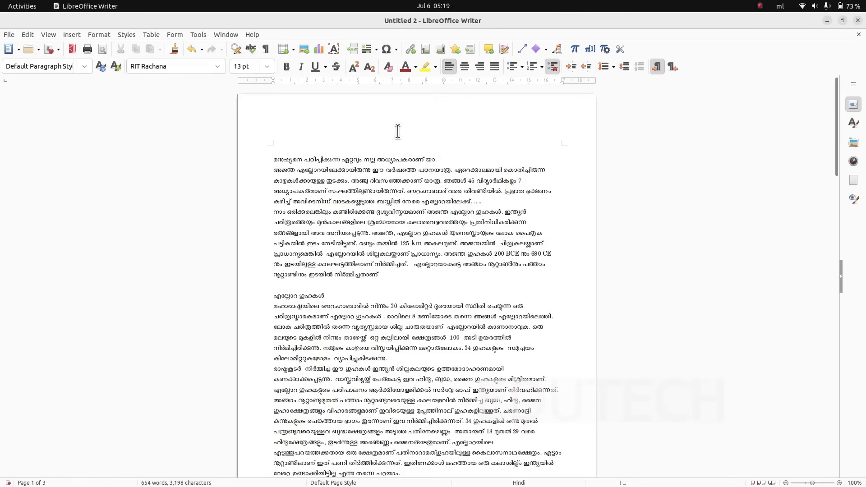
pyautogui.write('ത്രകൾ')
# - Check the saving instruction on page 22 of ICT English_8.pdf and return to the Writer document
pyautogui.click(826, 21)
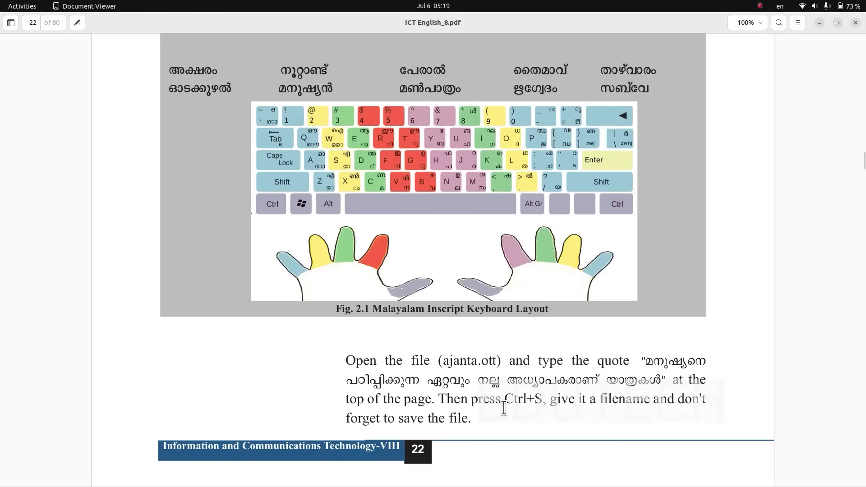
pyautogui.hotkey('alt', 'Tab')
pyautogui.hotkey('alt', 'Tab')
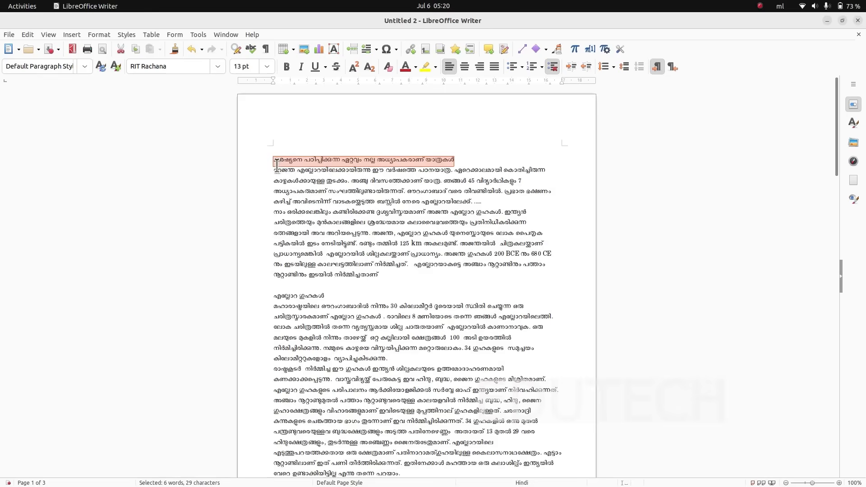
# - Format the quote line as bold, 16 pt and centred
pyautogui.click(286, 67)
pyautogui.click(267, 67)
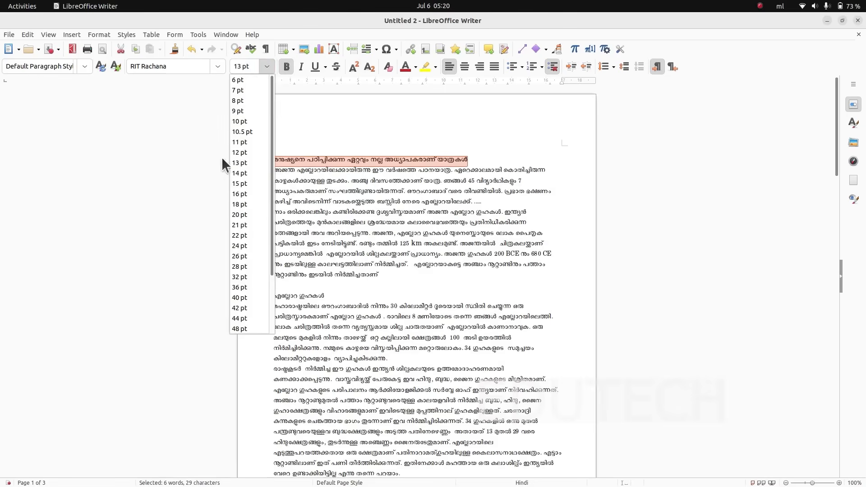
pyautogui.click(234, 198)
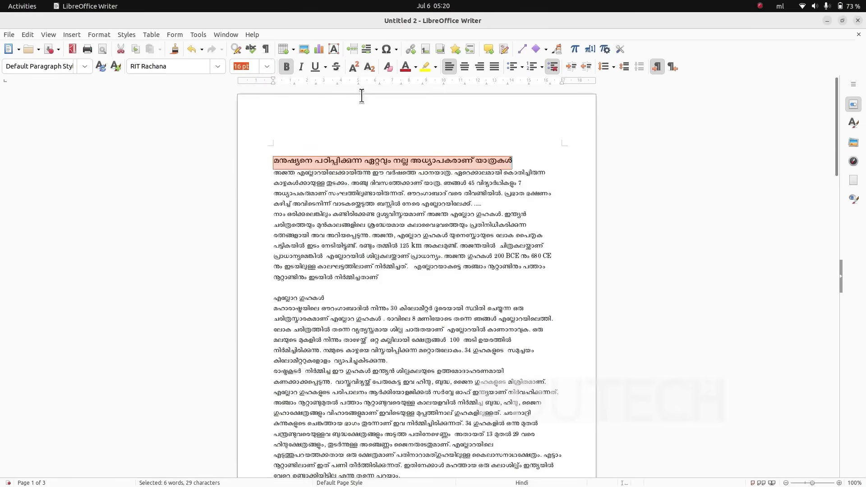
pyautogui.click(462, 66)
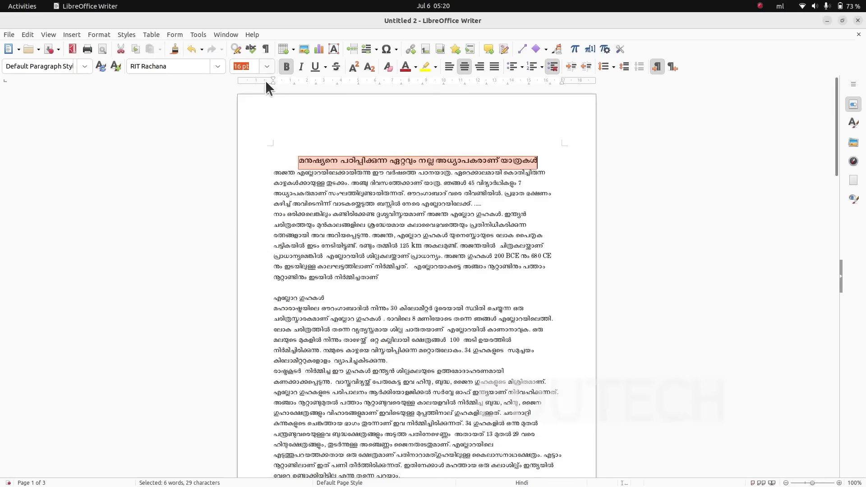
pyautogui.click(420, 267)
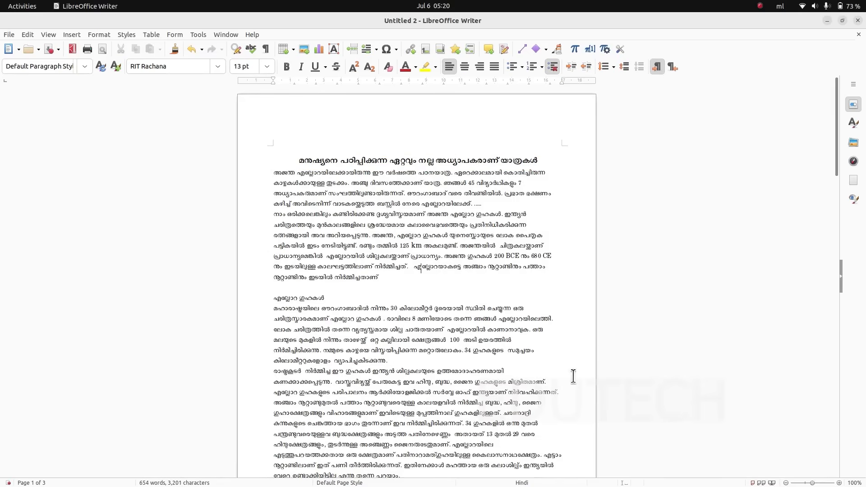
# - Save the document as an ODF text document named MKH in the Students_Works_8 folder
pyautogui.click(9, 36)
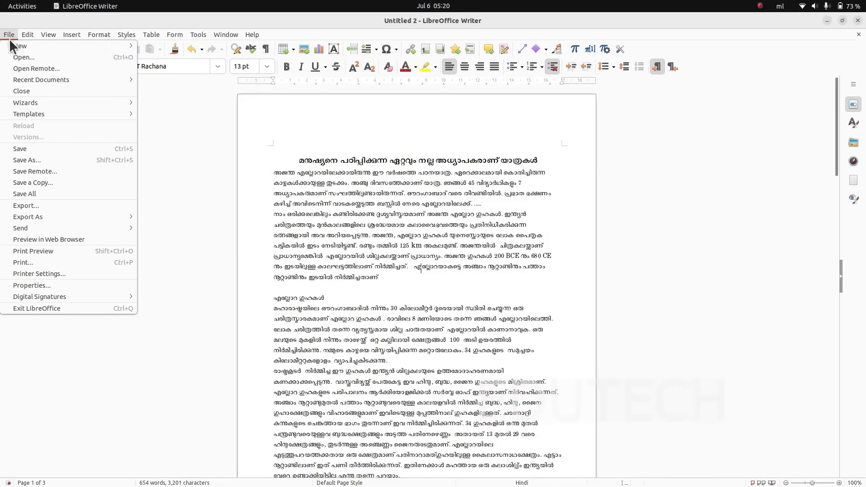
pyautogui.click(36, 160)
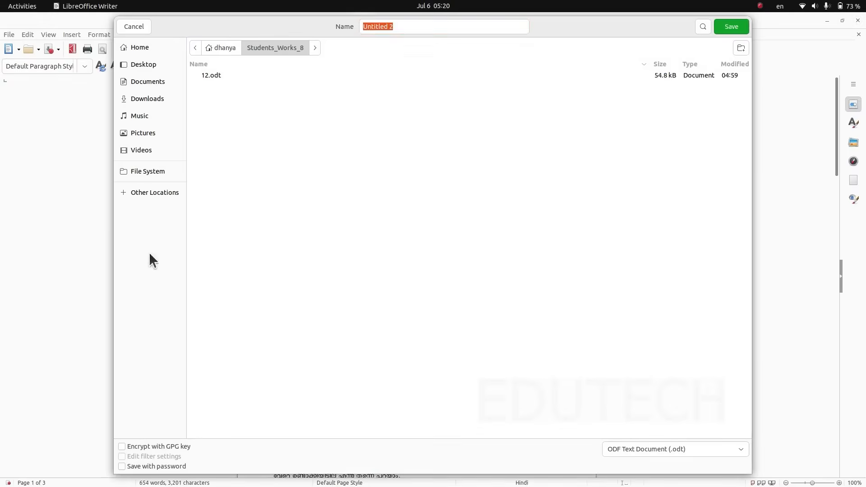
pyautogui.click(148, 47)
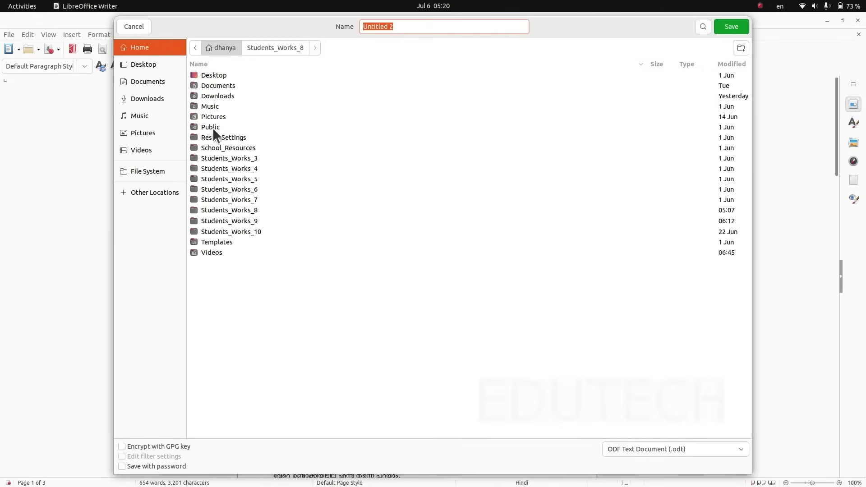
pyautogui.doubleClick(232, 212)
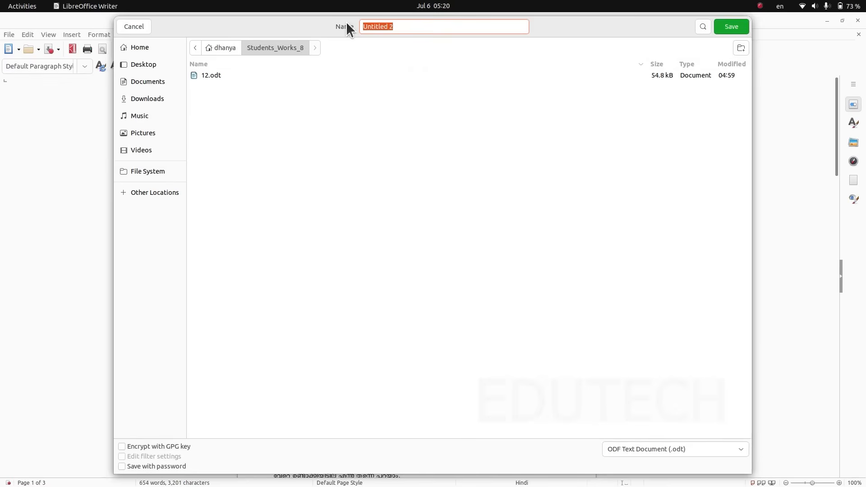
pyautogui.write('MKH')
pyautogui.click(746, 23)
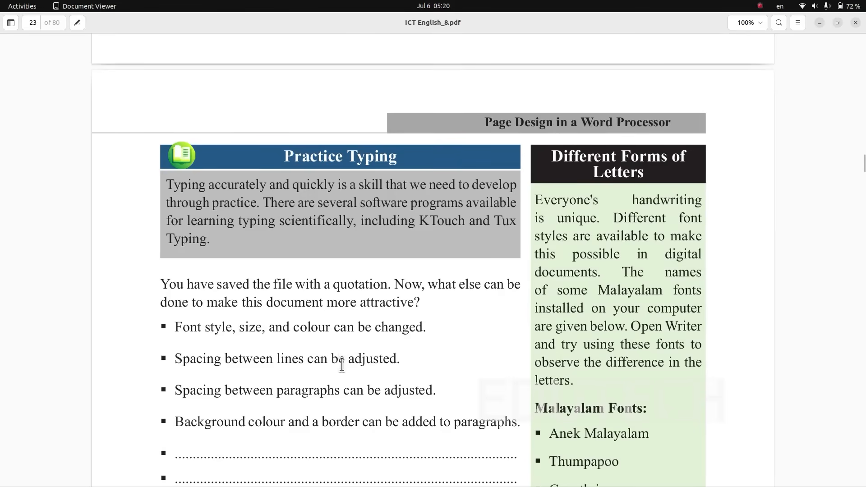
# - Read the formatting suggestions, the Malayalam font list and Table 2.1 on page 23 of ICT English_8.pdf
pyautogui.scroll(-3, 343, 368)
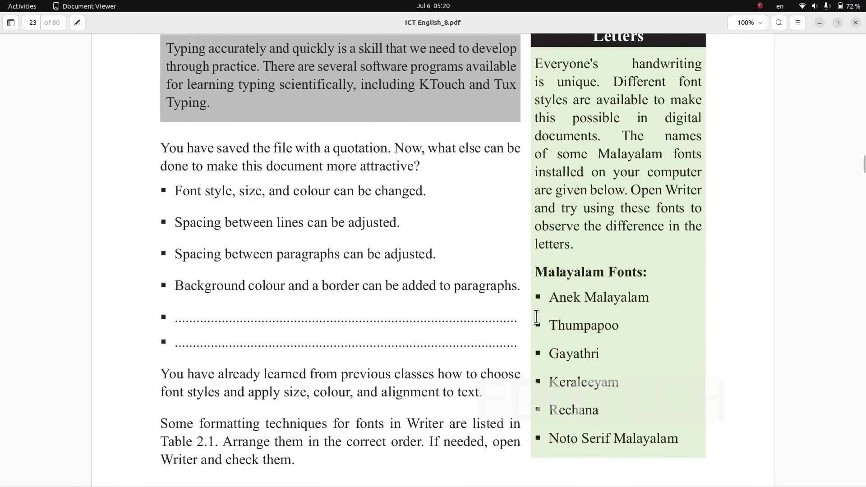
pyautogui.moveTo(551, 300); pyautogui.dragTo(653, 309)
pyautogui.moveTo(550, 325); pyautogui.dragTo(617, 329)
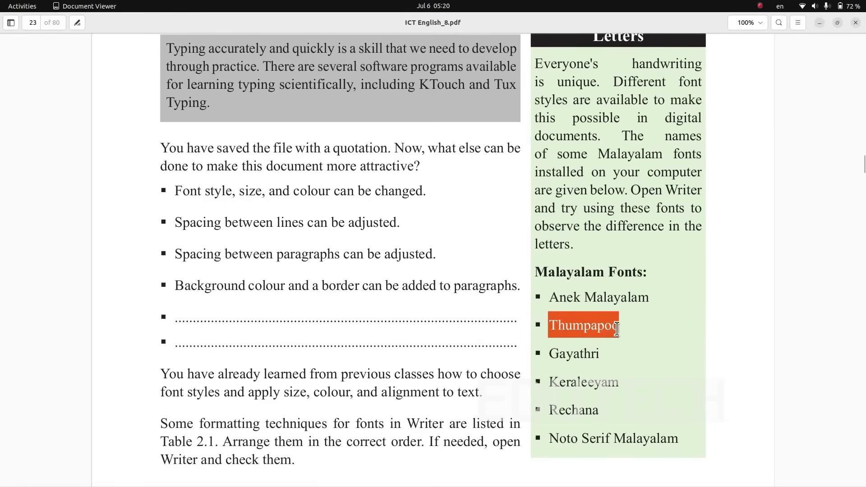
pyautogui.moveTo(546, 353); pyautogui.dragTo(588, 354)
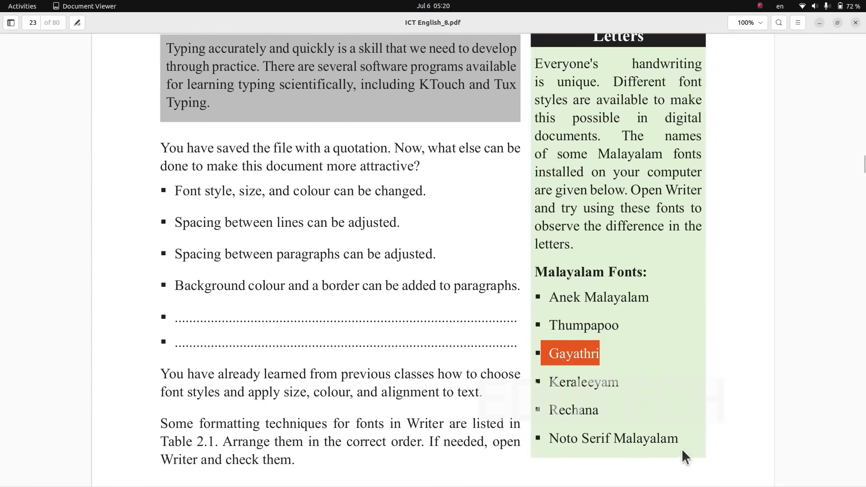
pyautogui.scroll(-7, 573, 424)
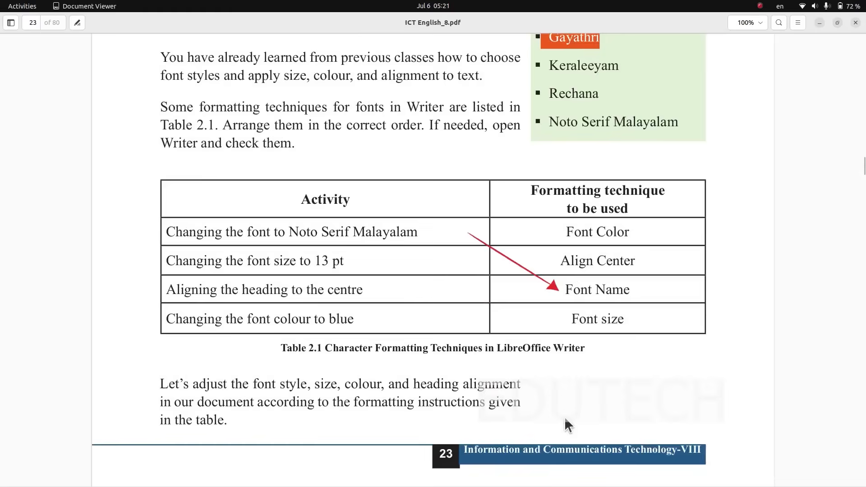
# - Read the paragraph spacing instructions on page 24 of ICT English_8.pdf and return to the Writer document
pyautogui.scroll(-4, 564, 417)
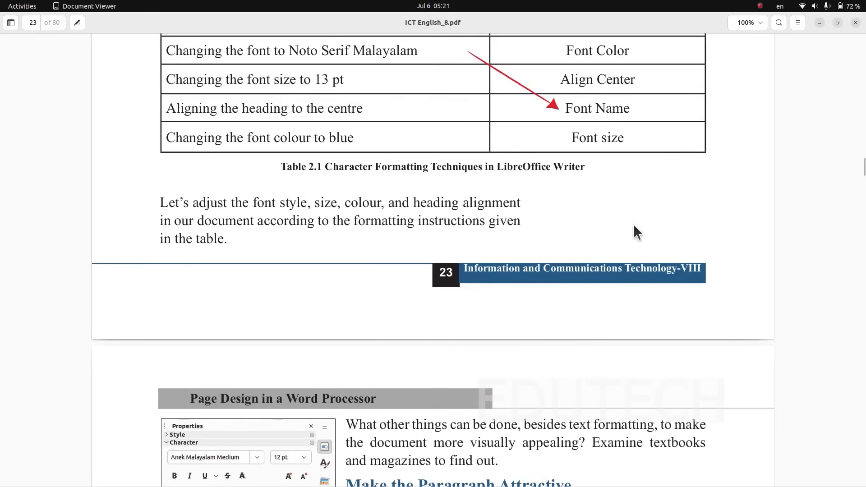
pyautogui.scroll(-3, 648, 258)
pyautogui.scroll(-3, 647, 258)
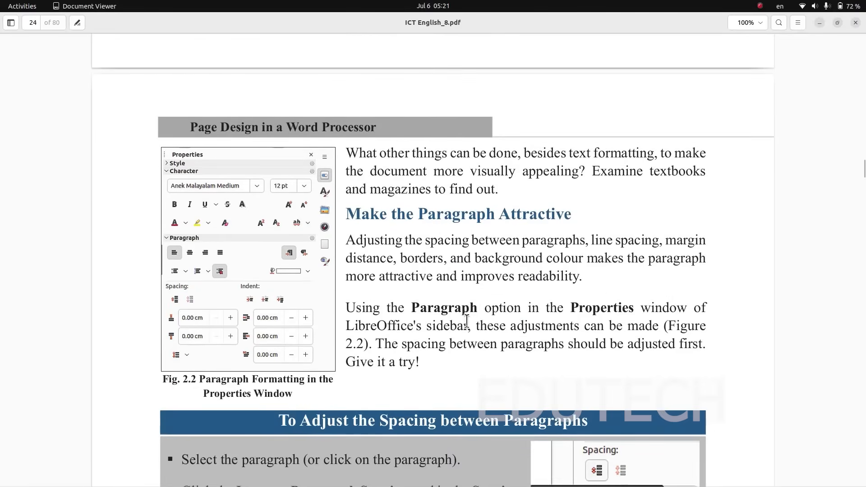
pyautogui.scroll(-2, 547, 341)
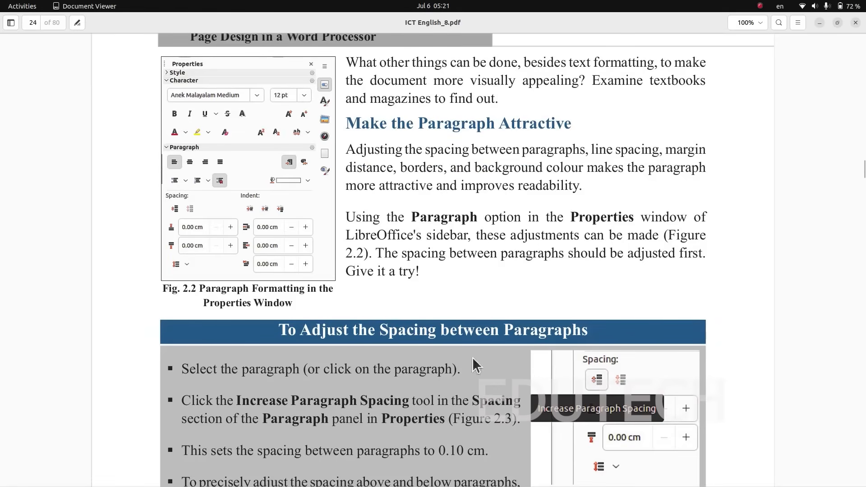
pyautogui.scroll(-3, 567, 301)
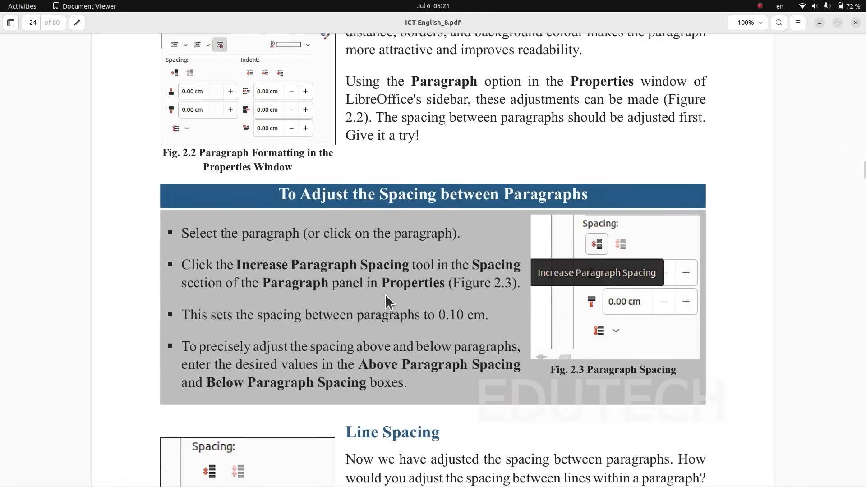
pyautogui.click(818, 20)
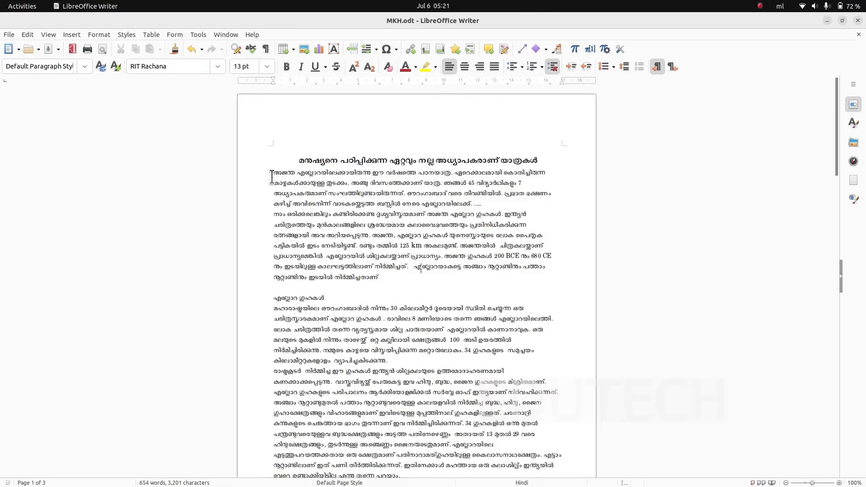
# - Select all the text below the heading and increase its paragraph spacing to 0.10 cm above and below
pyautogui.moveTo(273, 172); pyautogui.dragTo(344, 357)
pyautogui.scroll(13, 386, 421)
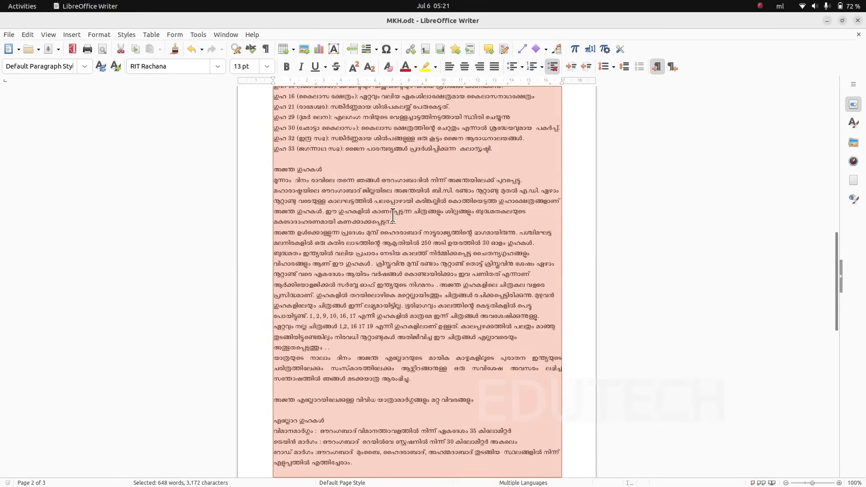
pyautogui.scroll(15, 380, 151)
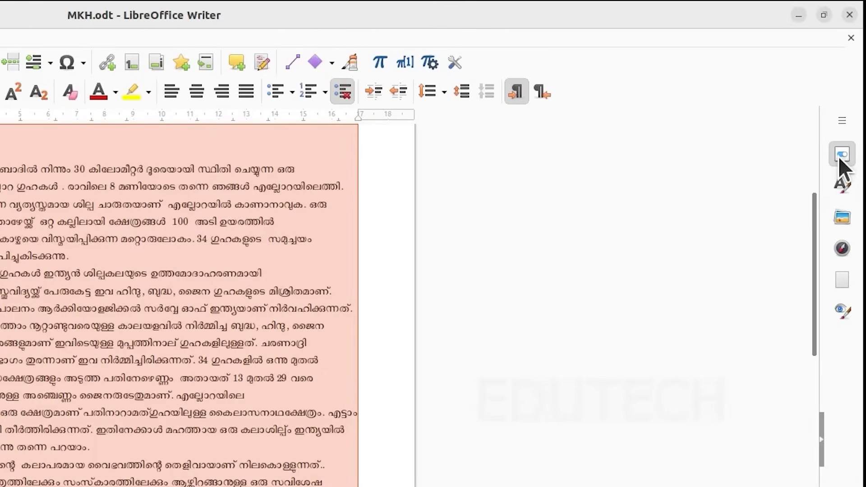
pyautogui.click(840, 155)
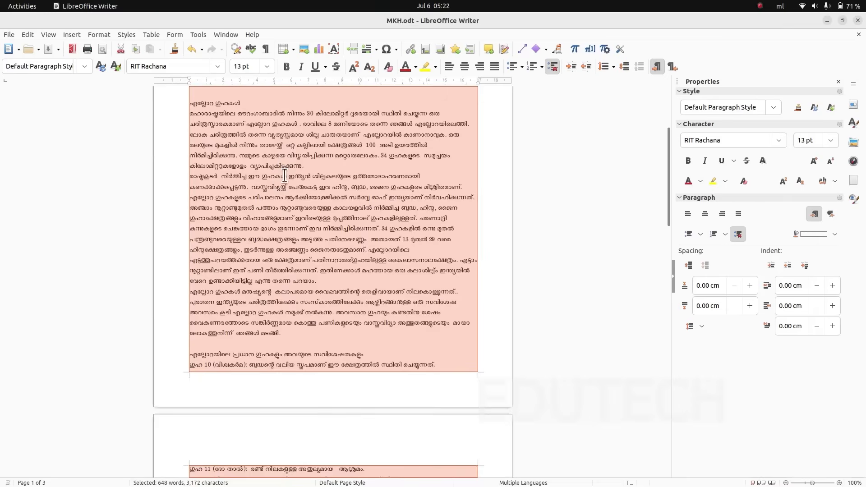
pyautogui.click(688, 264)
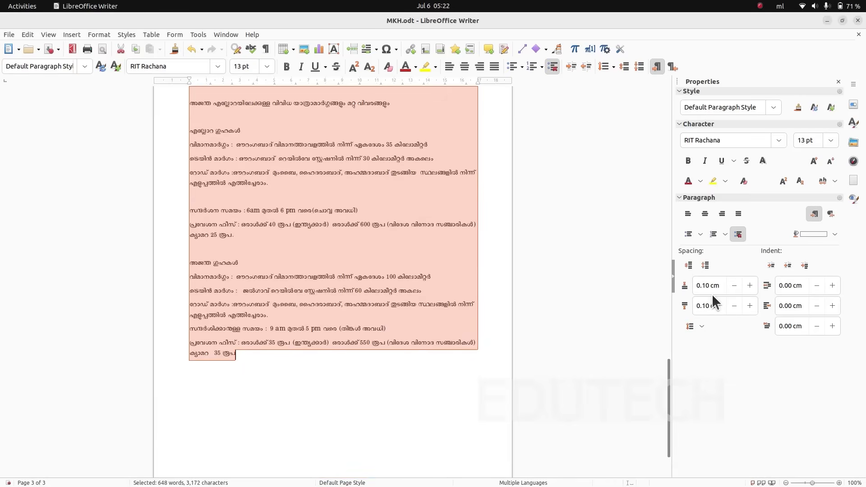
# - Recheck the spacing instructions in ICT English_8.pdf, and undo and redo the paragraph spacing in Writer to compare the layout
pyautogui.hotkey('alt', 'Tab')
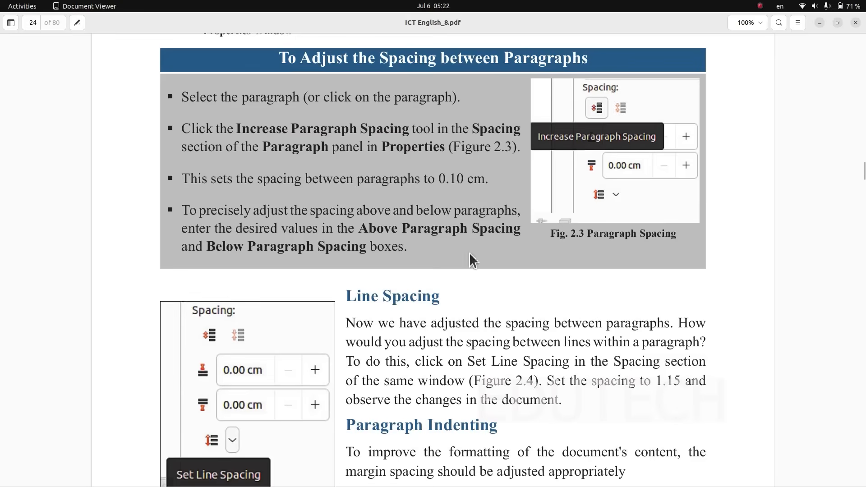
pyautogui.hotkey('alt', 'Tab')
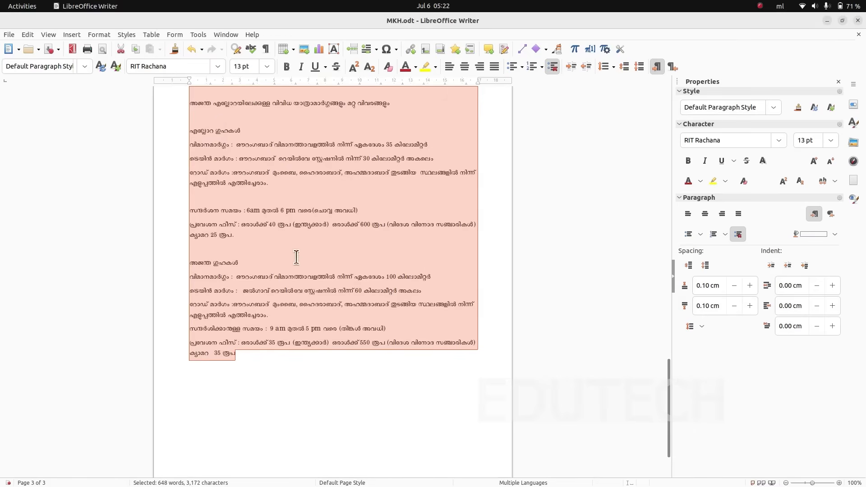
pyautogui.click(191, 49)
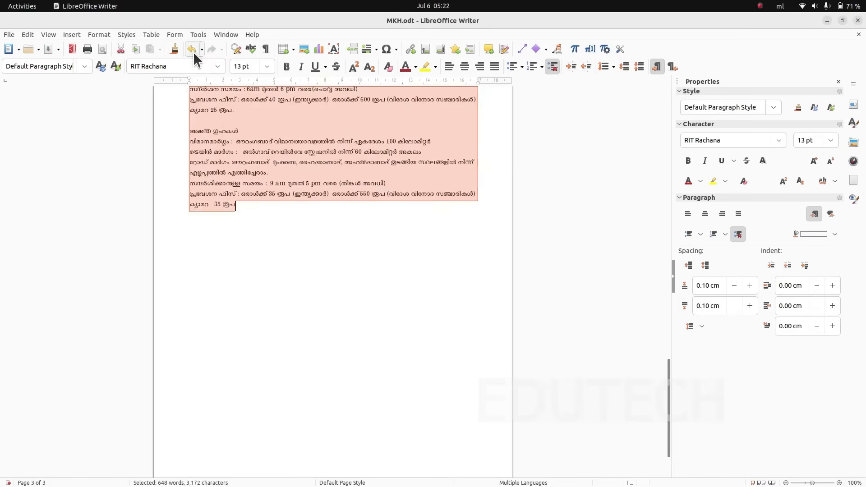
pyautogui.click(209, 50)
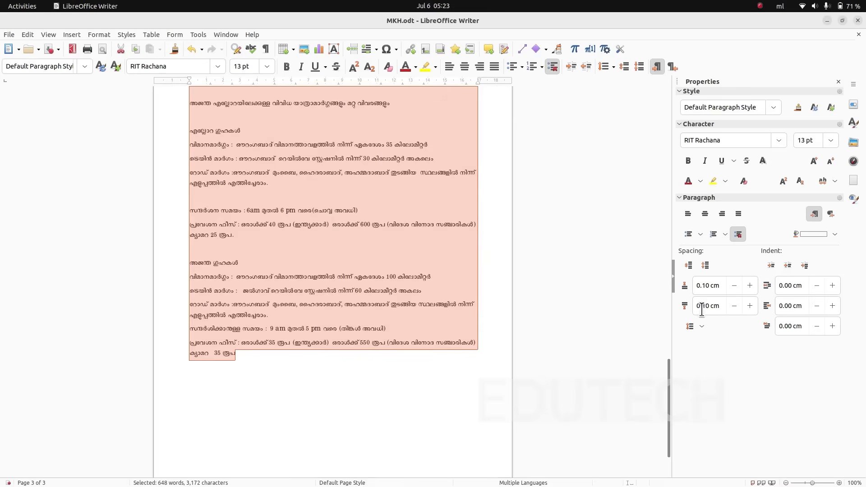
# - Set the spacing below the selected paragraphs to 0.00 cm
pyautogui.click(735, 308)
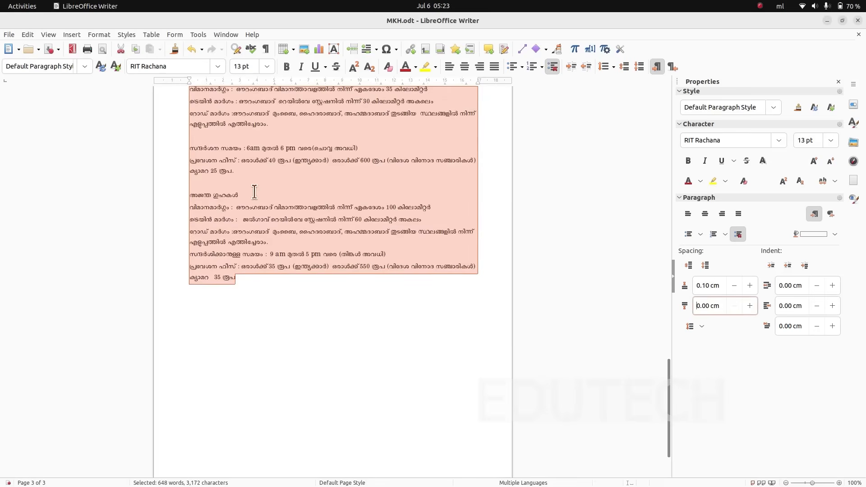
pyautogui.scroll(3, 279, 248)
pyautogui.scroll(3, 277, 256)
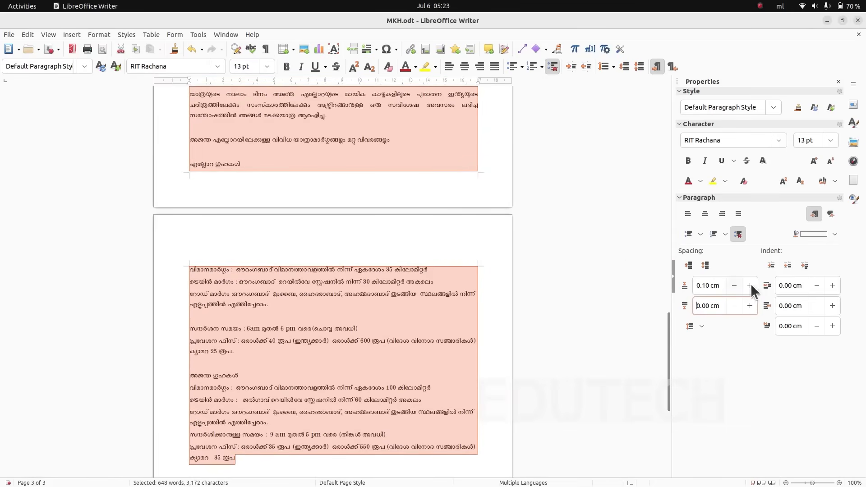
# - Check the line spacing instruction in ICT English_8.pdf and set the selected text's line spacing to 1.15, comparing it with undo and redo
pyautogui.hotkey('alt', 'Tab')
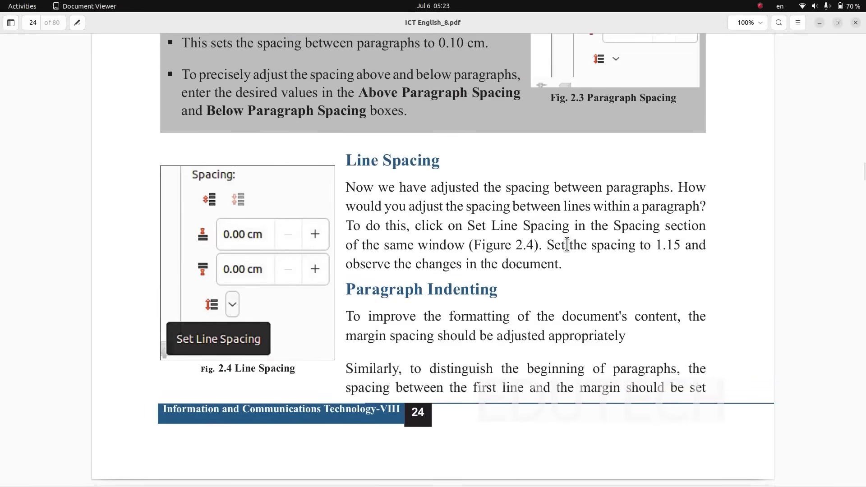
pyautogui.moveTo(566, 245); pyautogui.dragTo(705, 246)
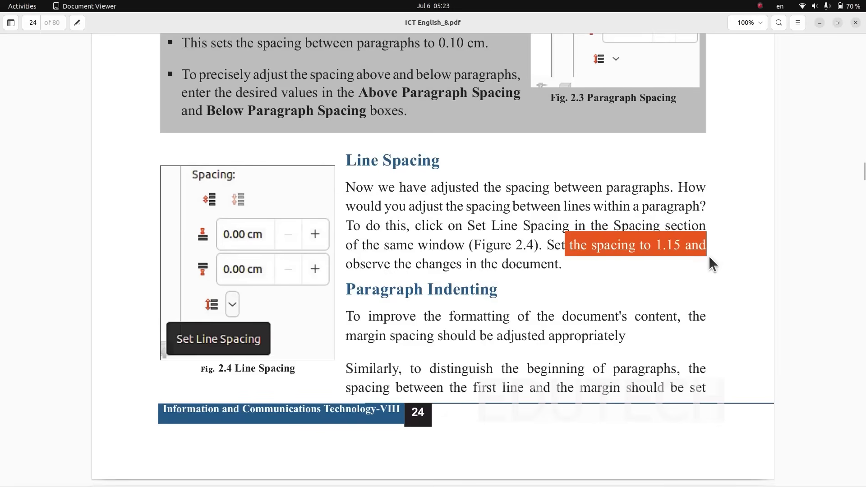
pyautogui.hotkey('alt', 'Tab')
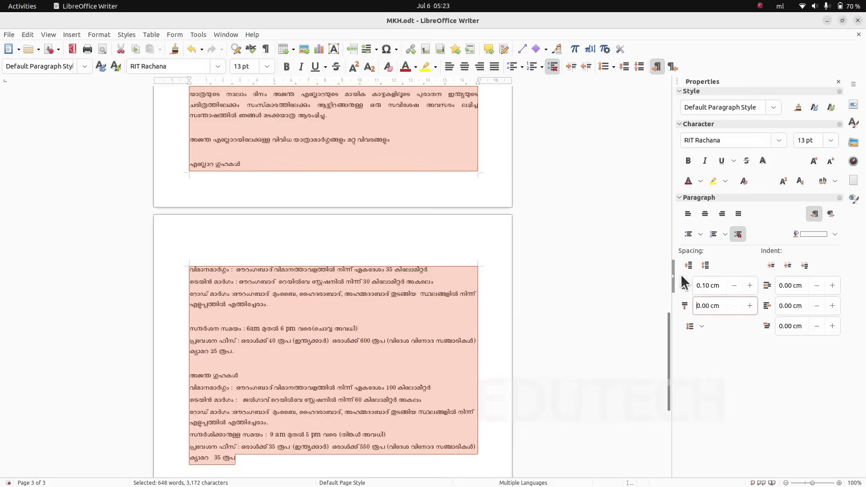
pyautogui.click(701, 326)
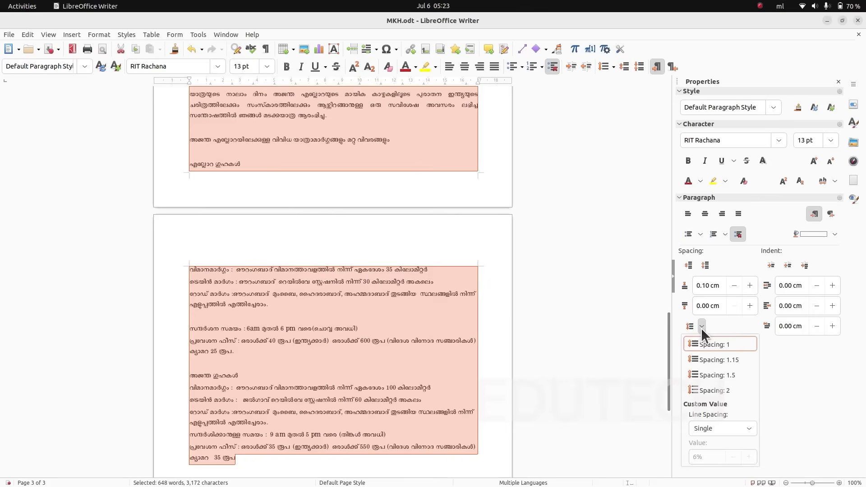
pyautogui.click(733, 360)
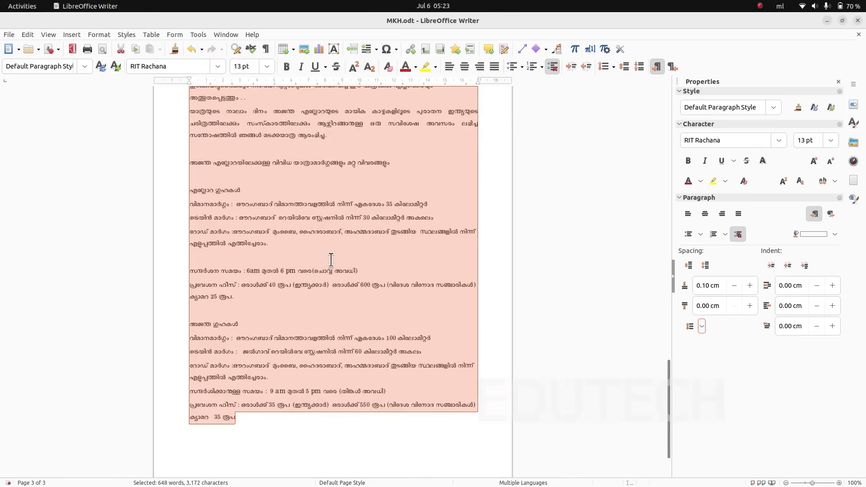
pyautogui.click(188, 49)
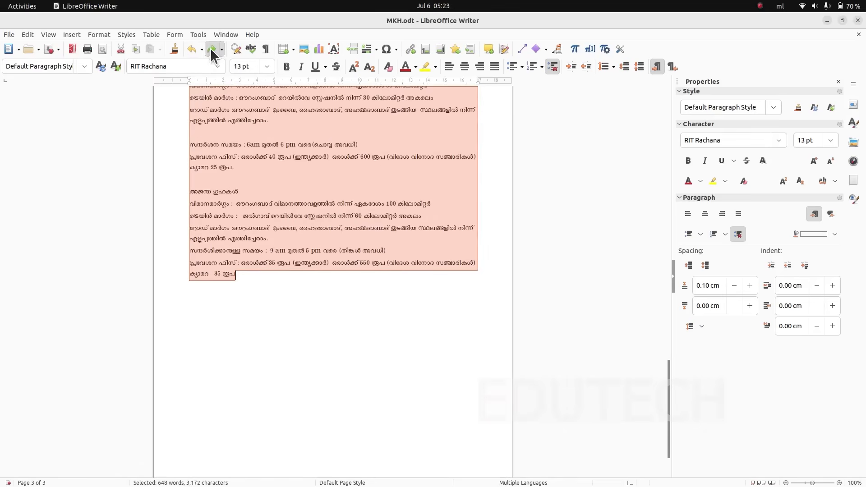
pyautogui.click(212, 50)
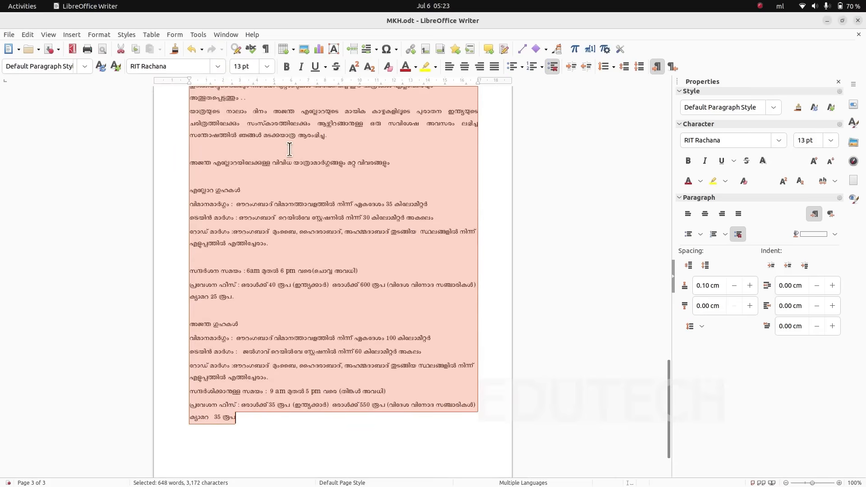
# - Read the paragraph indenting instructions and Figure 2.5 on page 25 of ICT English_8.pdf, comparing them with the indent settings in Writer
pyautogui.hotkey('alt', 'Tab')
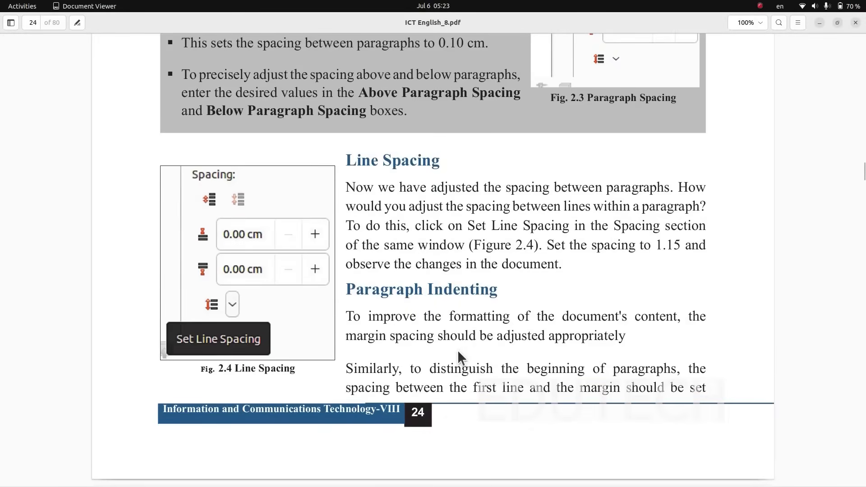
pyautogui.scroll(-6, 457, 350)
pyautogui.scroll(-3, 452, 354)
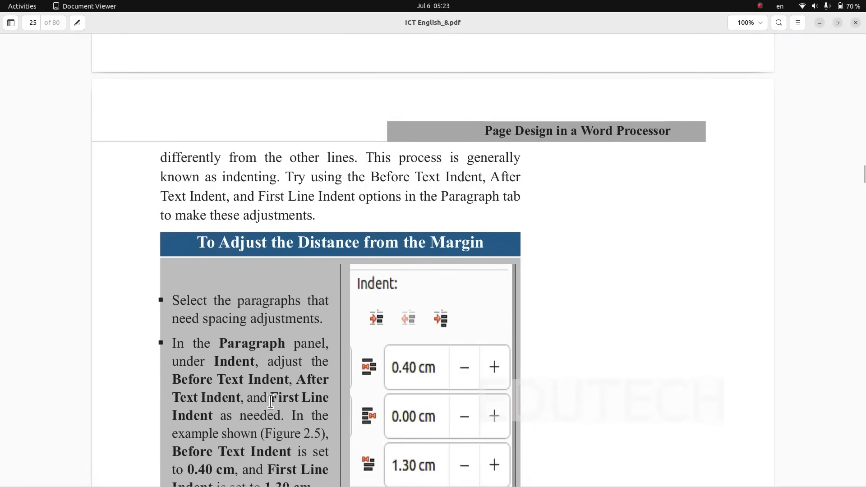
pyautogui.scroll(-5, 271, 401)
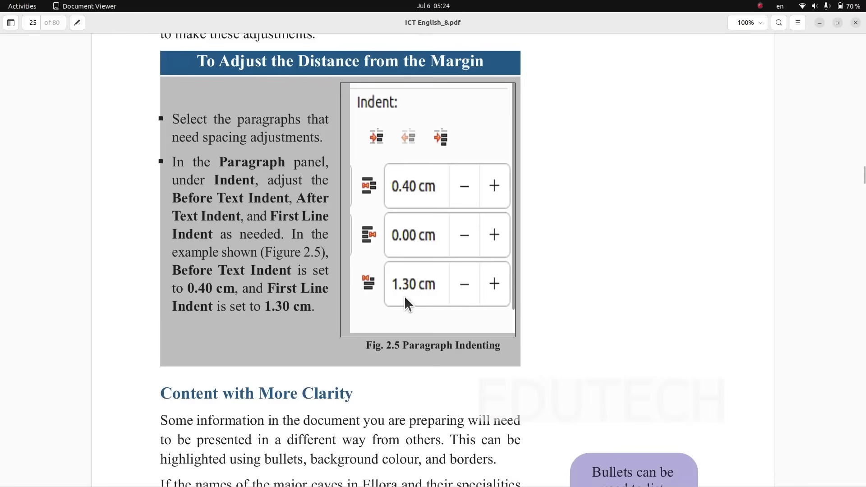
pyautogui.hotkey('alt', 'Tab')
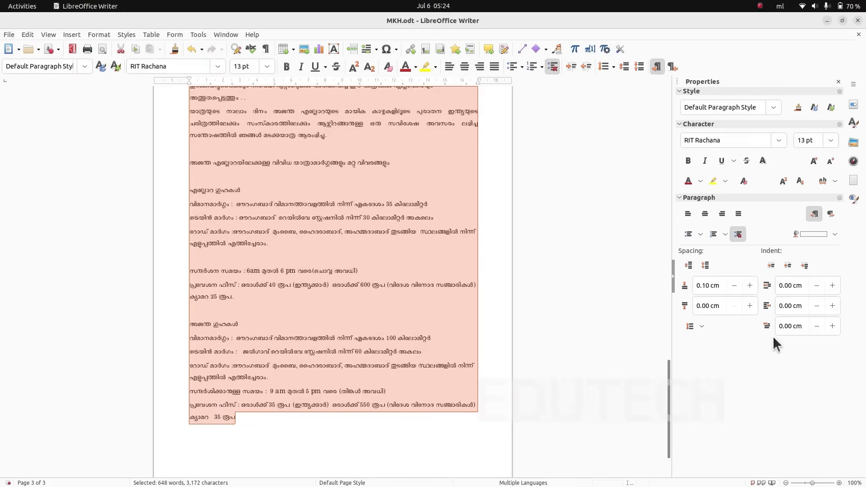
pyautogui.hotkey('alt', 'Tab')
pyautogui.hotkey('alt', 'Tab')
pyautogui.hotkey('alt', 'Tab')
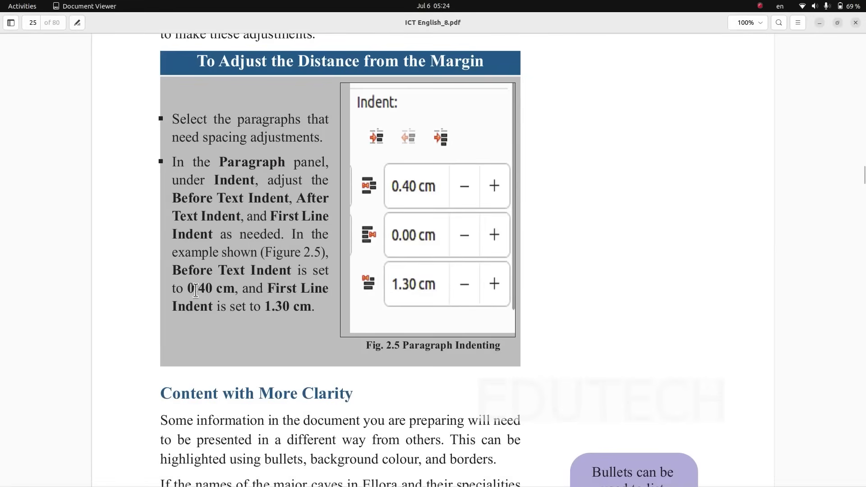
pyautogui.hotkey('alt', 'Tab')
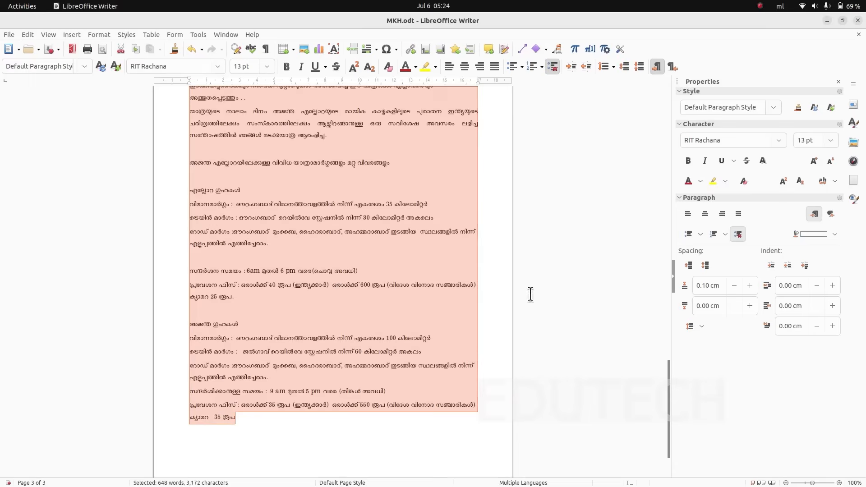
# - Set the Before Text Indent of the selected paragraphs to 0.40 cm
pyautogui.click(829, 288)
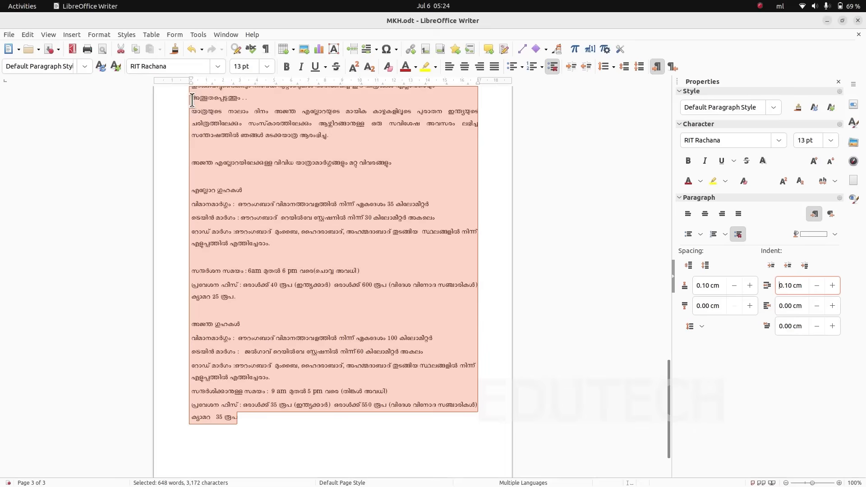
pyautogui.click(833, 285)
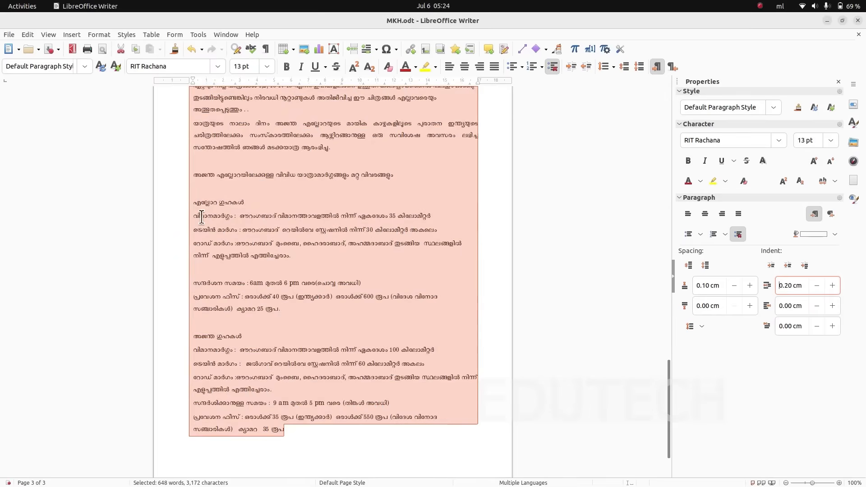
pyautogui.click(832, 285)
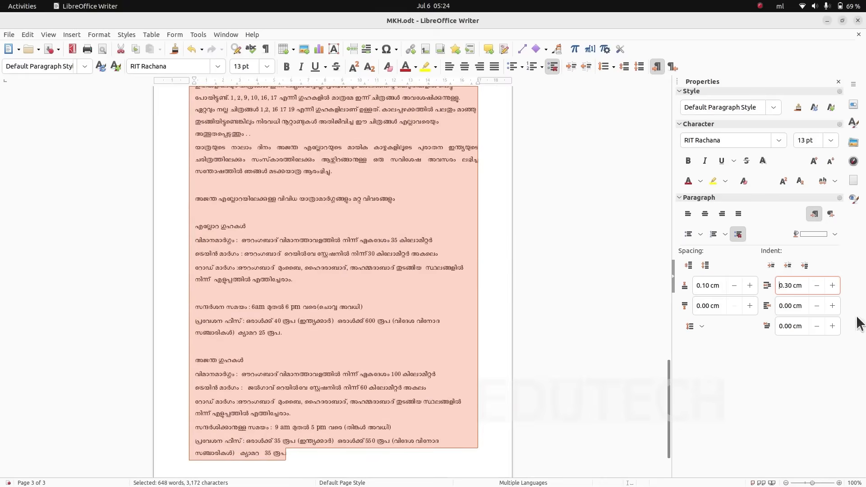
pyautogui.click(832, 285)
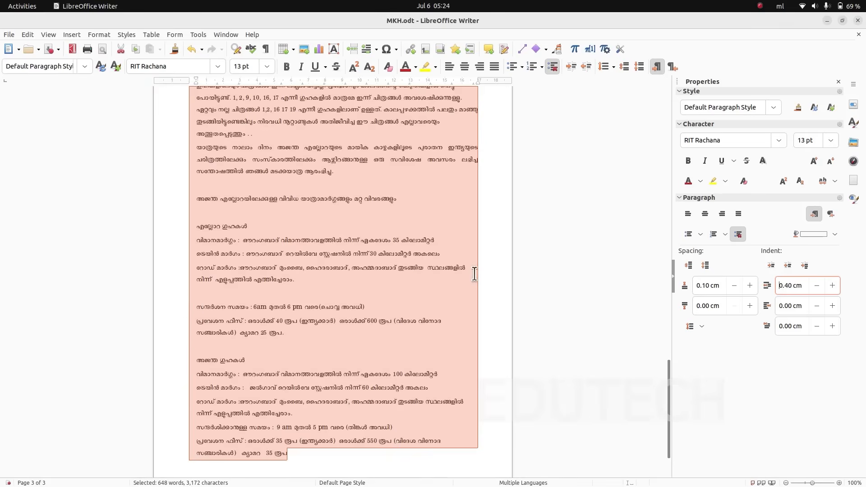
# - Try an After Text Indent of 0.20 cm on the selected paragraphs and reset it to 0.00 cm
pyautogui.click(832, 306)
pyautogui.click(832, 305)
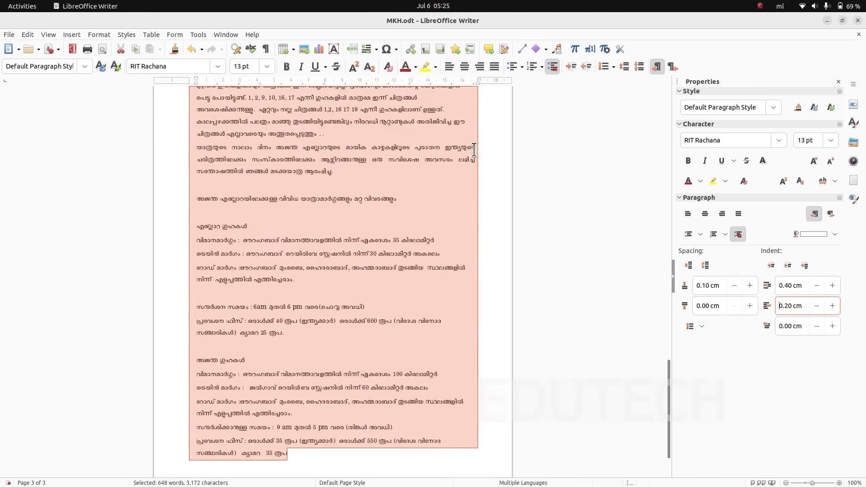
pyautogui.click(816, 305)
pyautogui.click(817, 306)
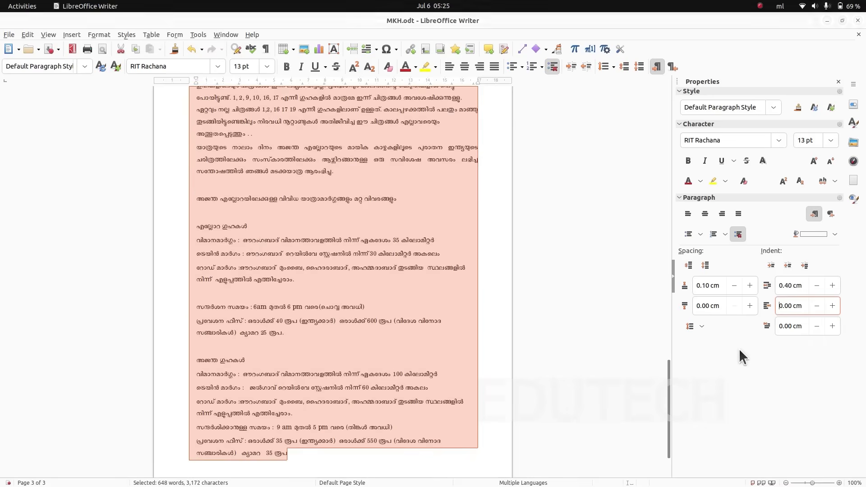
# - Check Figure 2.5 in ICT English_8.pdf and set the First Line Indent of the selected paragraphs to 1.30 cm in Writer
pyautogui.hotkey('alt', 'Tab')
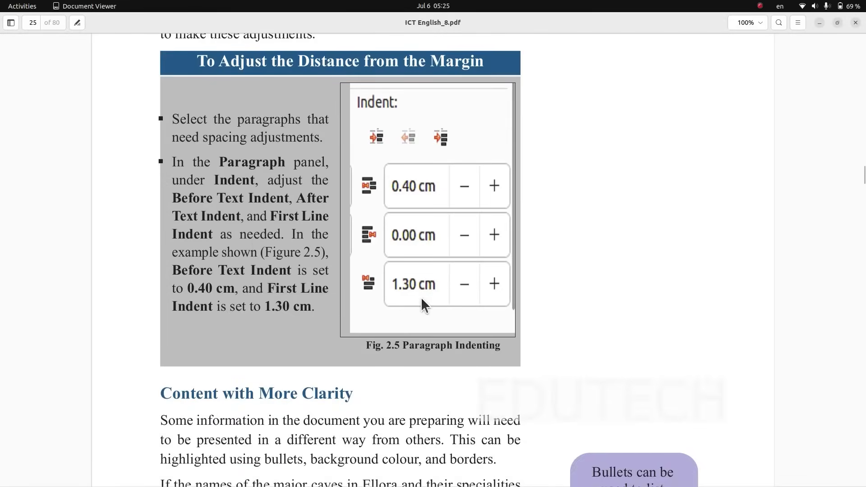
pyautogui.hotkey('alt', 'Tab')
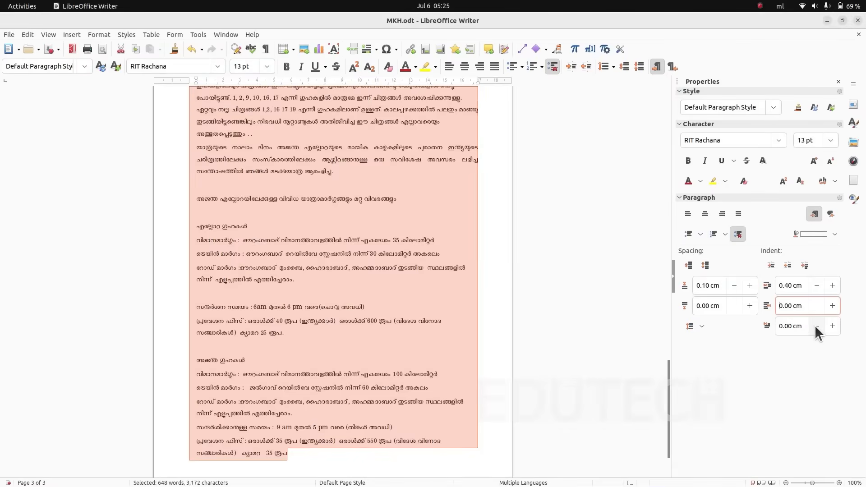
pyautogui.click(833, 325)
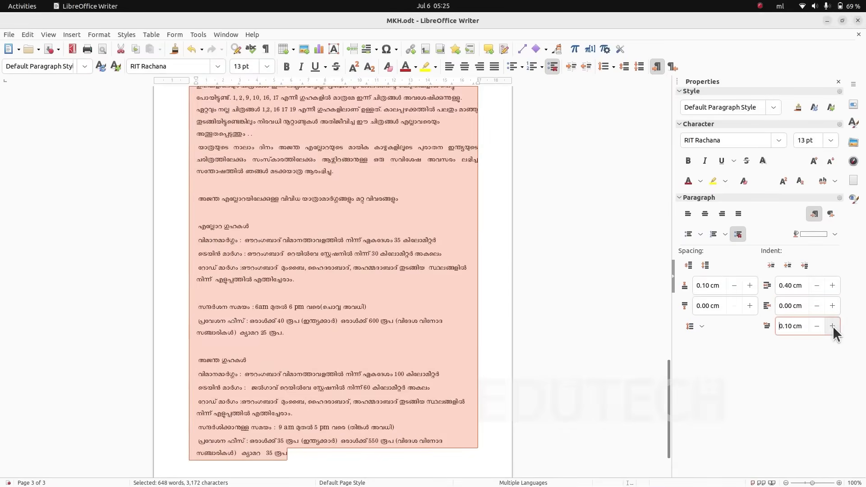
pyautogui.tripleClick(806, 324)
pyautogui.write('1')
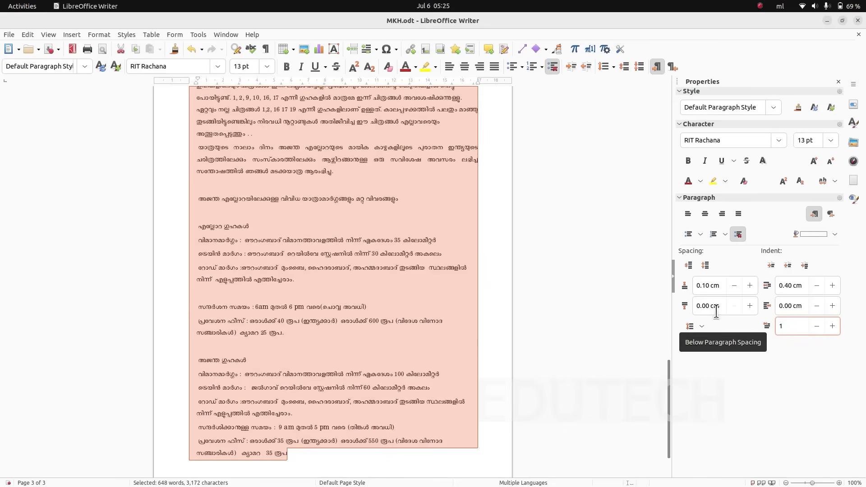
pyautogui.write('.30')
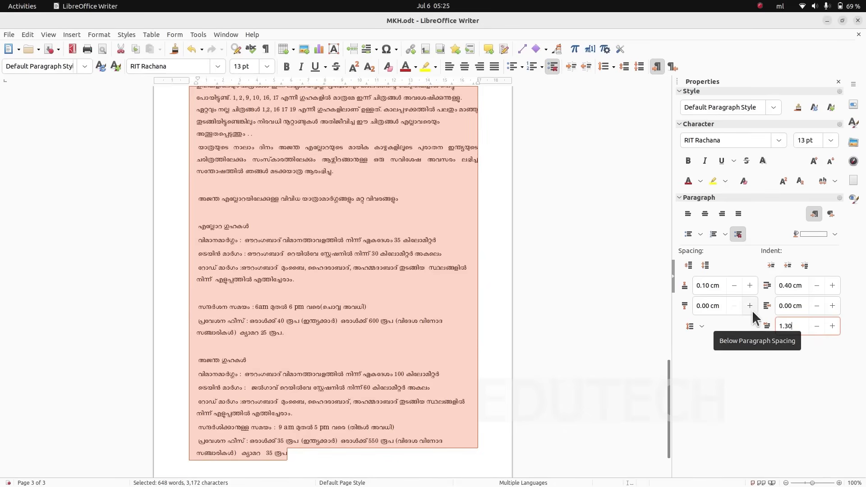
pyautogui.press('Return')
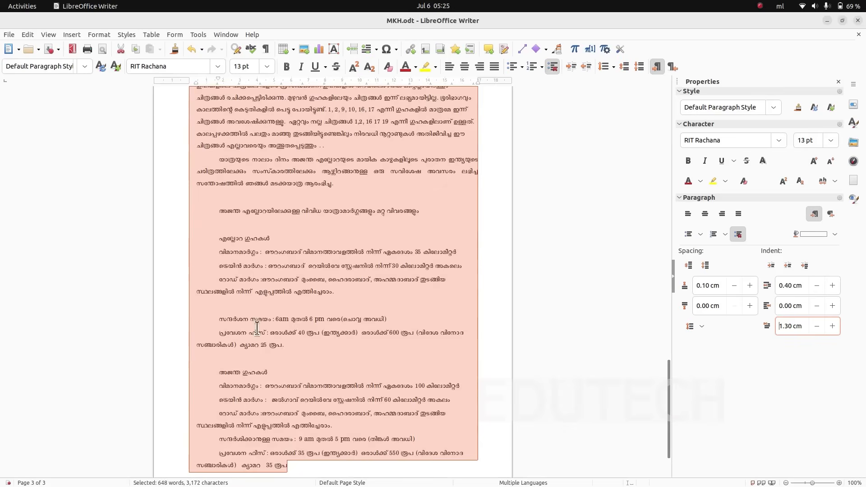
pyautogui.scroll(2, 226, 272)
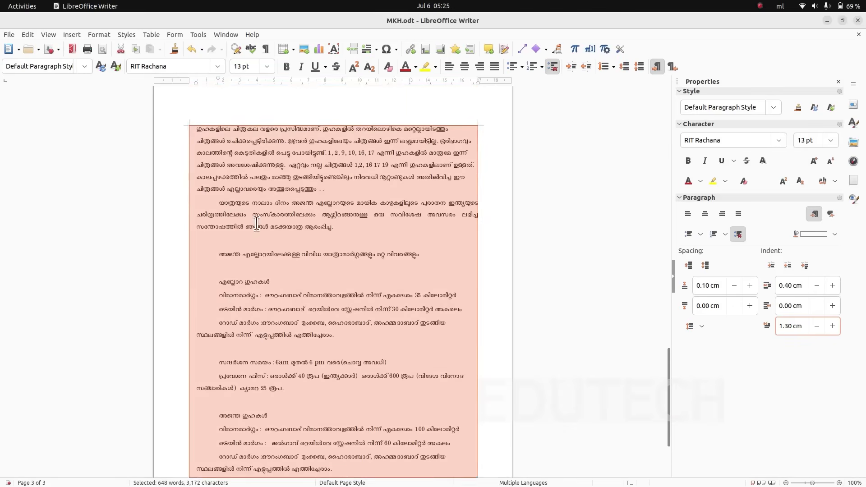
pyautogui.scroll(1, 274, 339)
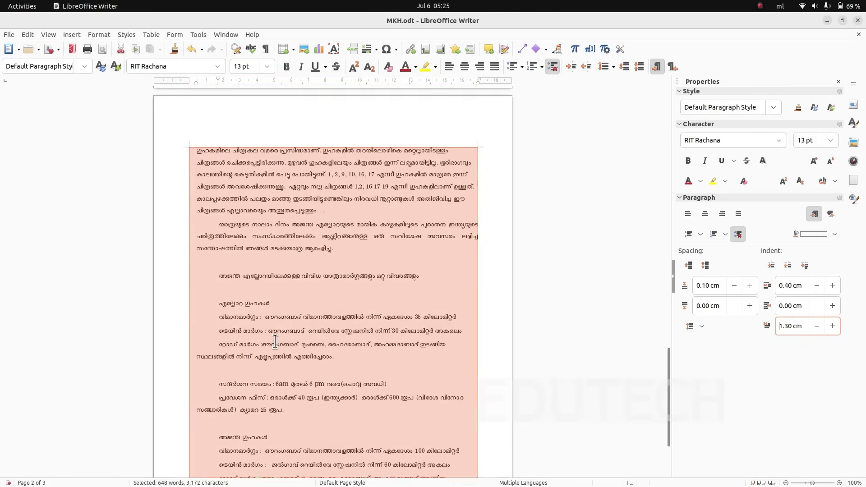
pyautogui.scroll(8, 275, 341)
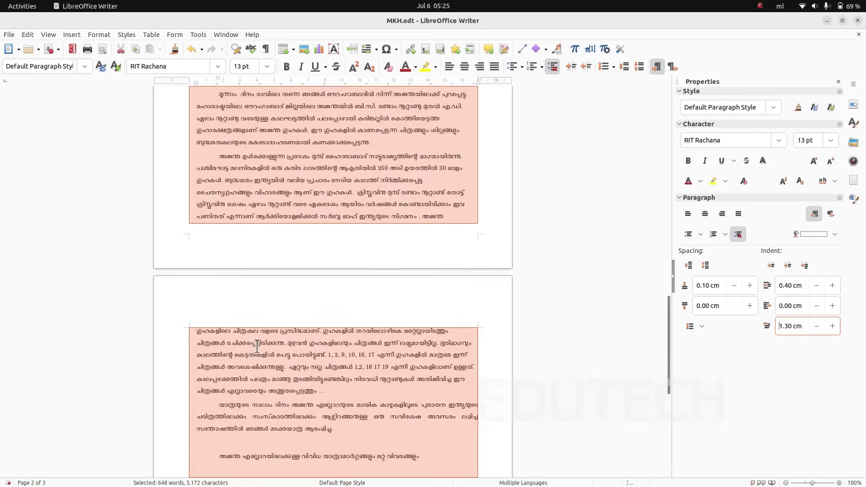
pyautogui.scroll(1, 257, 346)
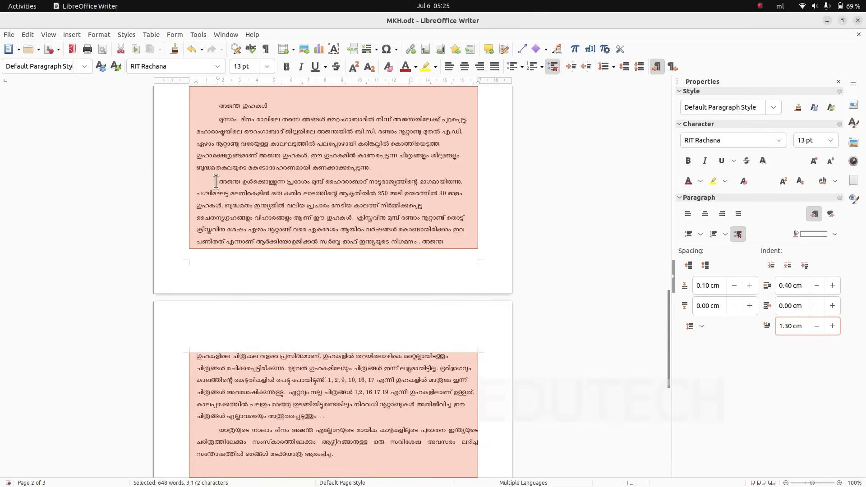
# - Undo the last first line indent change and compare the paragraphs' appearance
pyautogui.click(193, 49)
pyautogui.scroll(5, 241, 289)
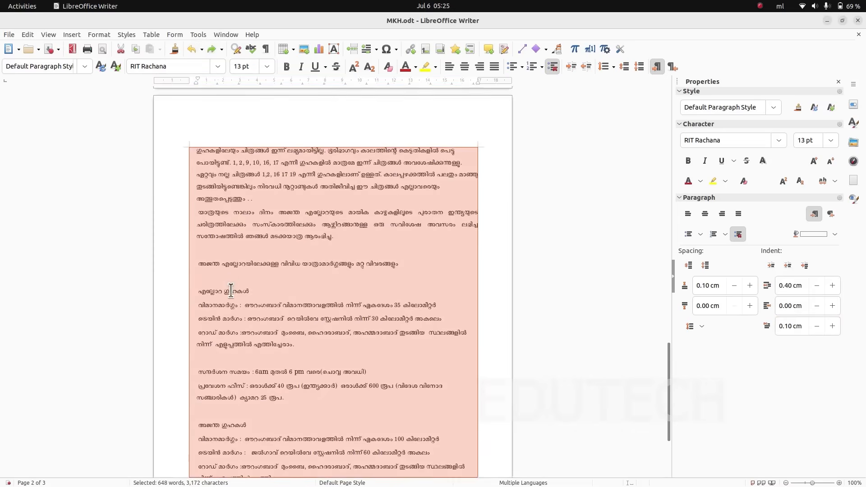
pyautogui.scroll(10, 231, 289)
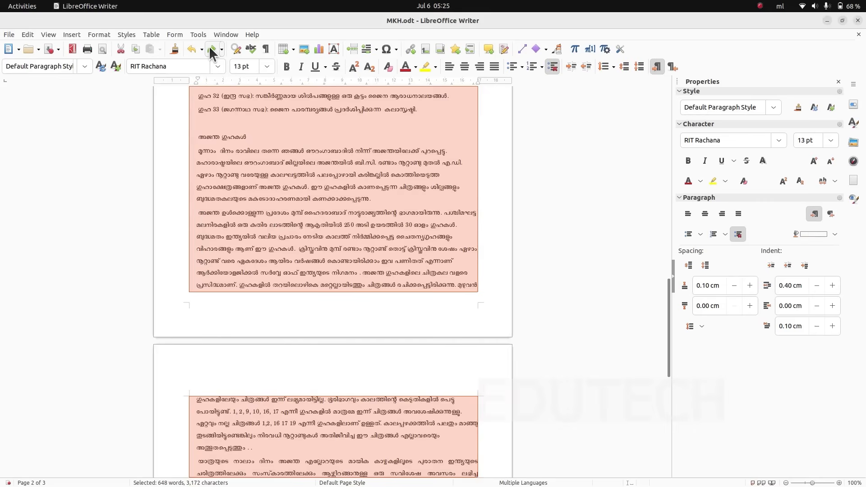
# - Reapply a First Line Indent of 1.30 cm to the selected paragraphs and review the text
pyautogui.tripleClick(805, 325)
pyautogui.write('1')
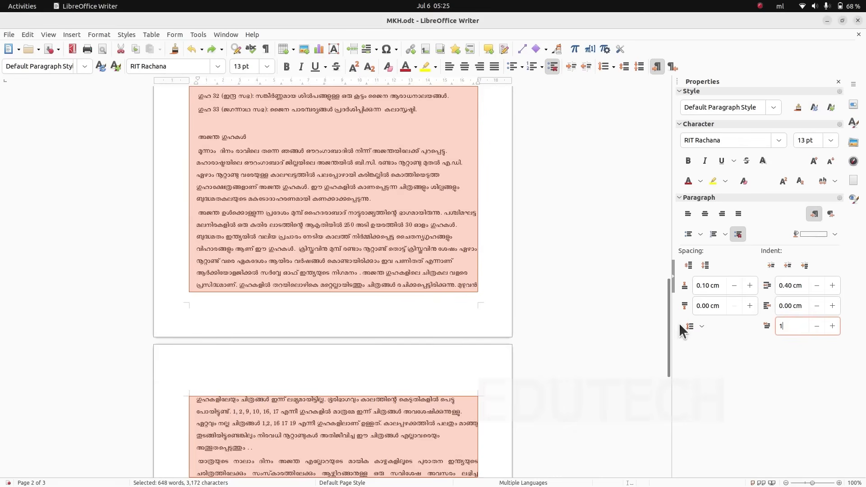
pyautogui.write('.3')
pyautogui.press('Return')
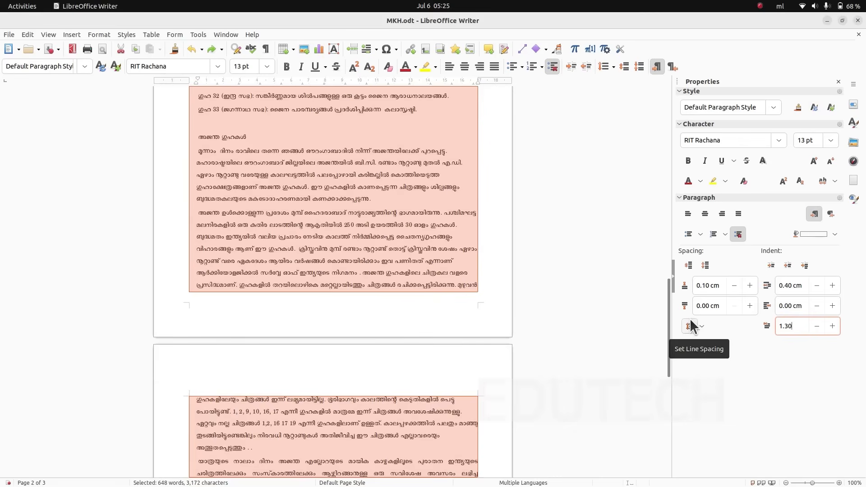
pyautogui.scroll(5, 290, 260)
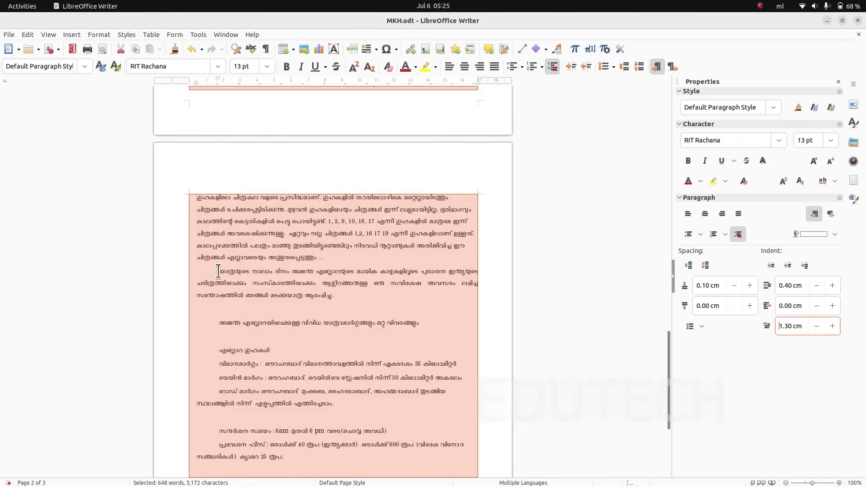
pyautogui.scroll(5, 300, 295)
pyautogui.scroll(1, 311, 311)
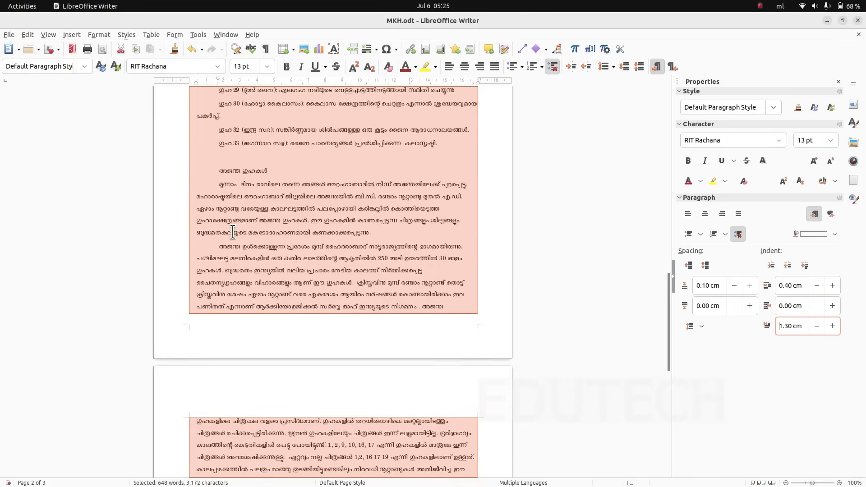
# - Read the instructions for adding background colour and borders to paragraphs in ICT English_8.pdf and deselect the text in MKH.odt
pyautogui.hotkey('alt', 'Tab')
pyautogui.scroll(-5, 493, 310)
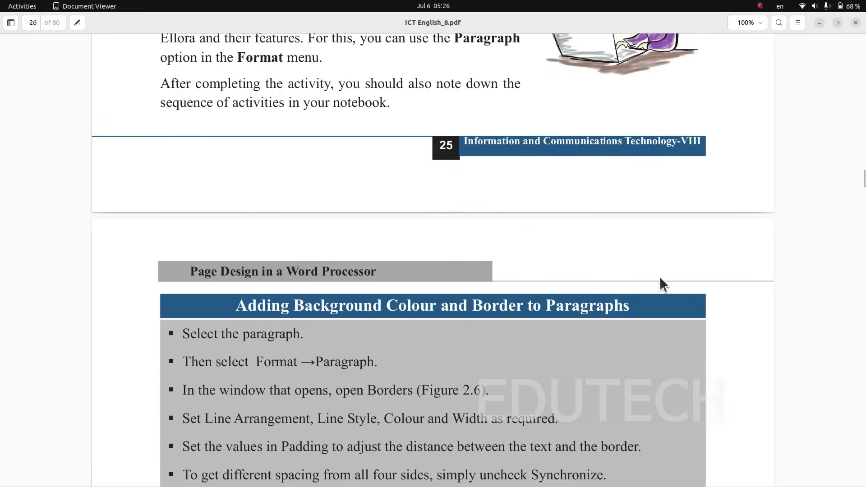
pyautogui.scroll(-5, 633, 295)
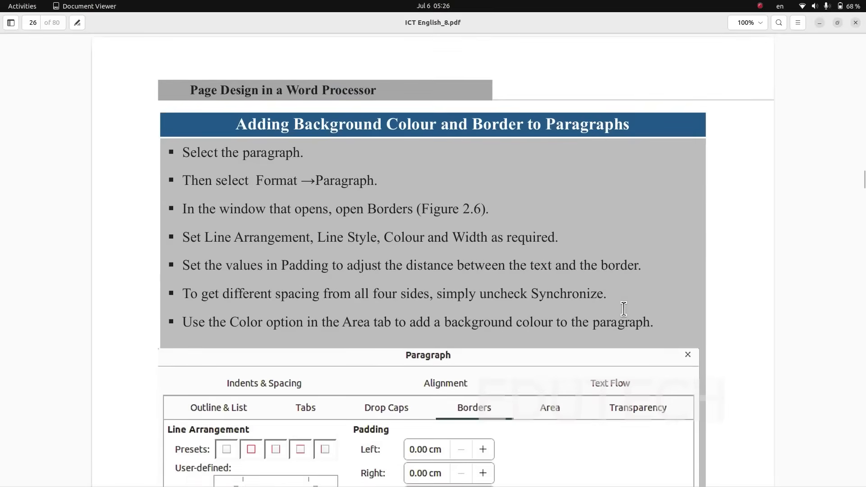
pyautogui.hotkey('alt', 'Tab')
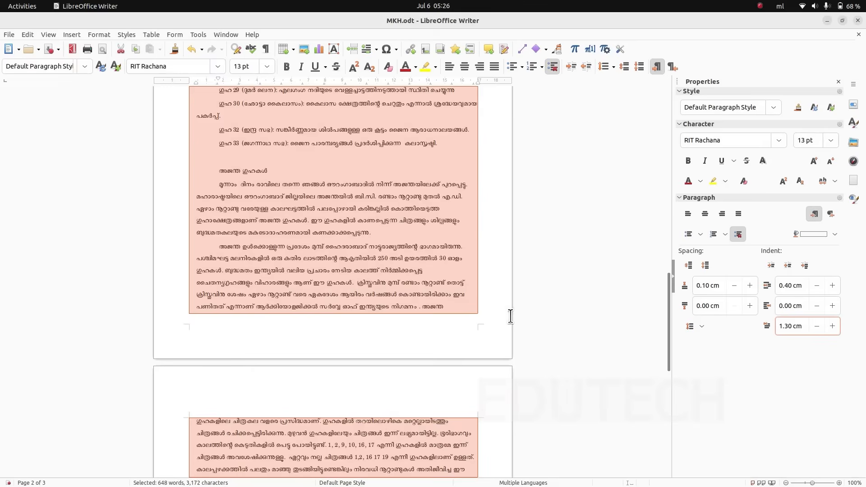
pyautogui.click(504, 306)
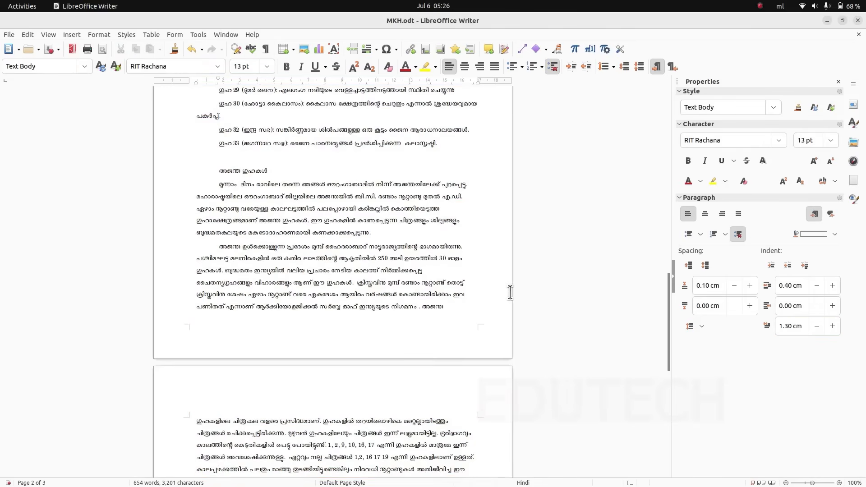
# - Switch to ajanta.pdf and examine how its paragraphs, the bordered and coloured Ellora caves list, and the travel table are formatted
pyautogui.hotkey('alt', 'Tab')
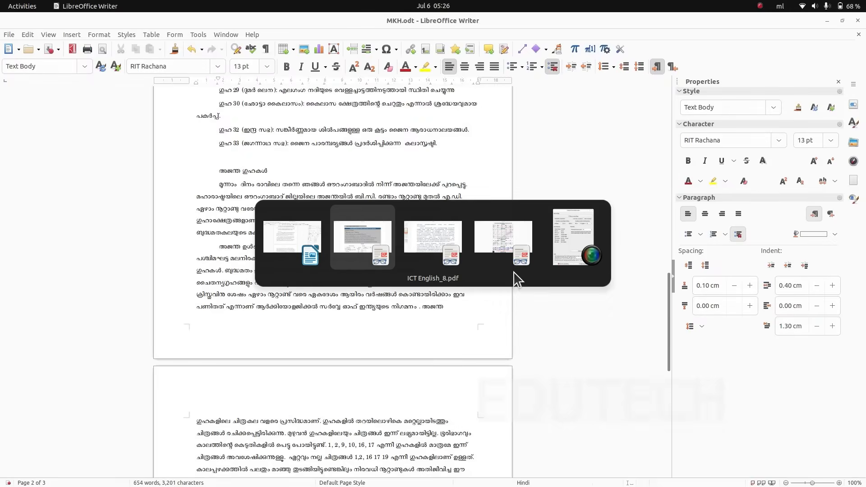
pyautogui.hotkey('alt', 'Tab')
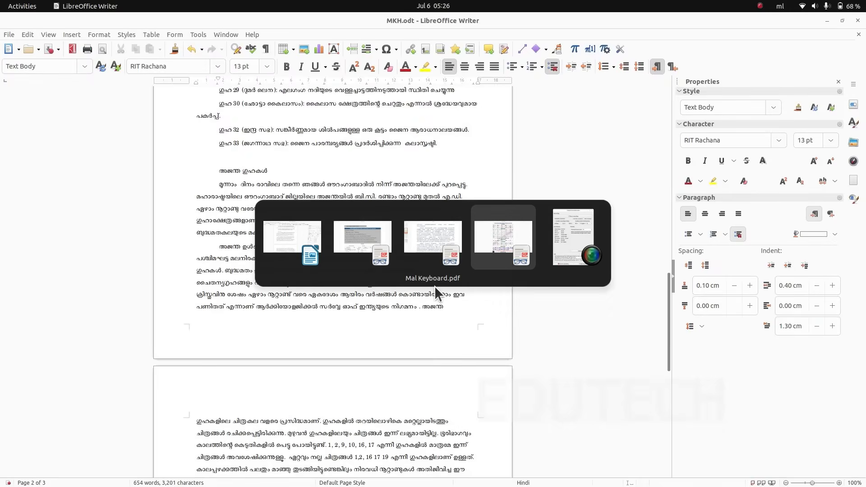
pyautogui.hotkey('alt', 'Tab')
pyautogui.hotkey('alt', 'Tab')
pyautogui.hotkey('alt', 'Tab')
pyautogui.hotkey('alt', 'Tab')
pyautogui.scroll(15, 434, 285)
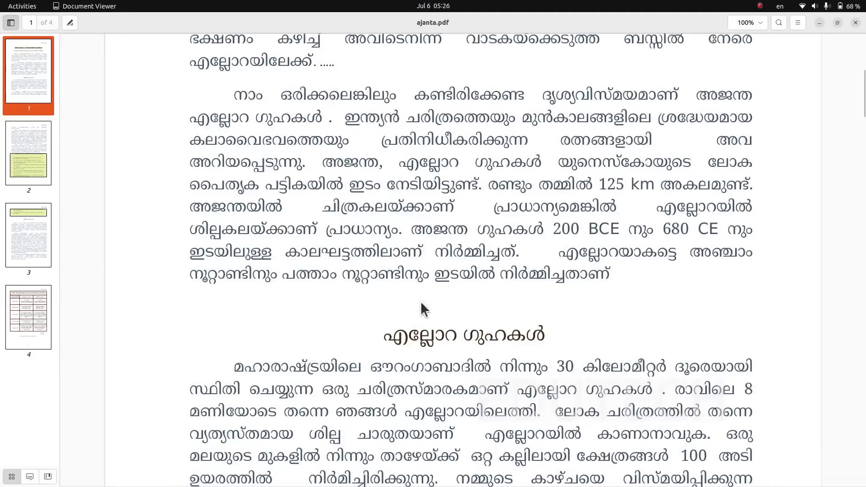
pyautogui.scroll(6, 420, 302)
pyautogui.scroll(-8, 414, 314)
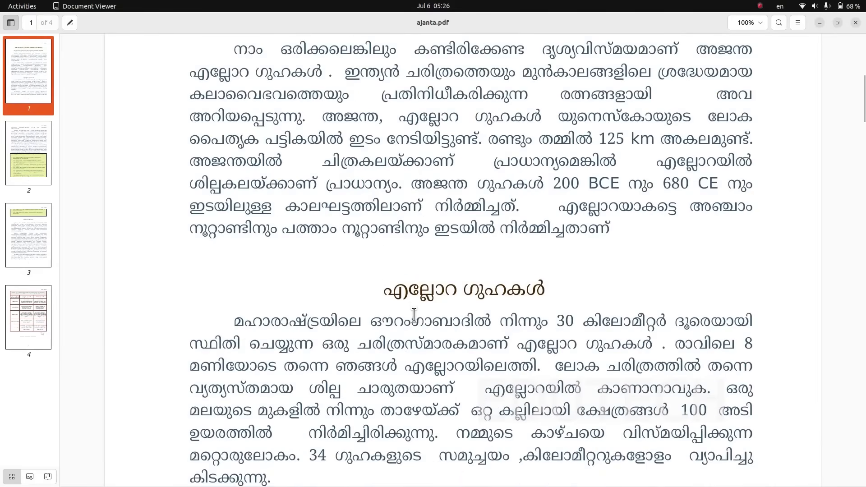
pyautogui.scroll(-20, 413, 314)
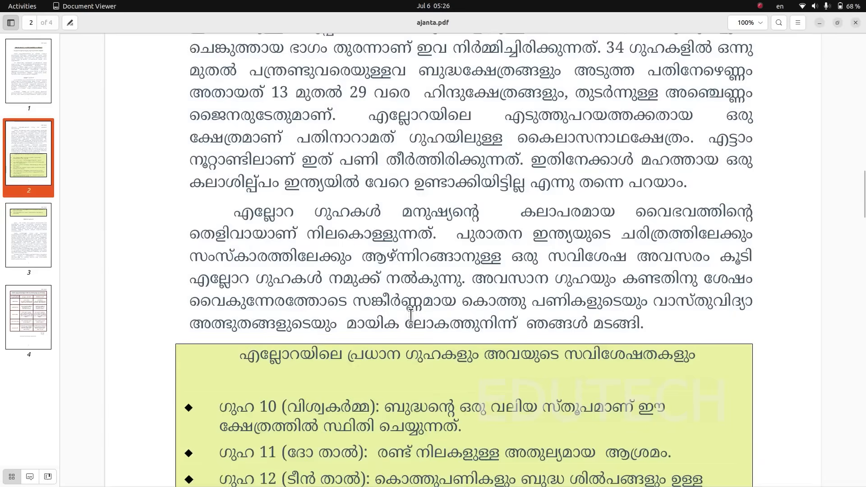
pyautogui.scroll(-10, 410, 314)
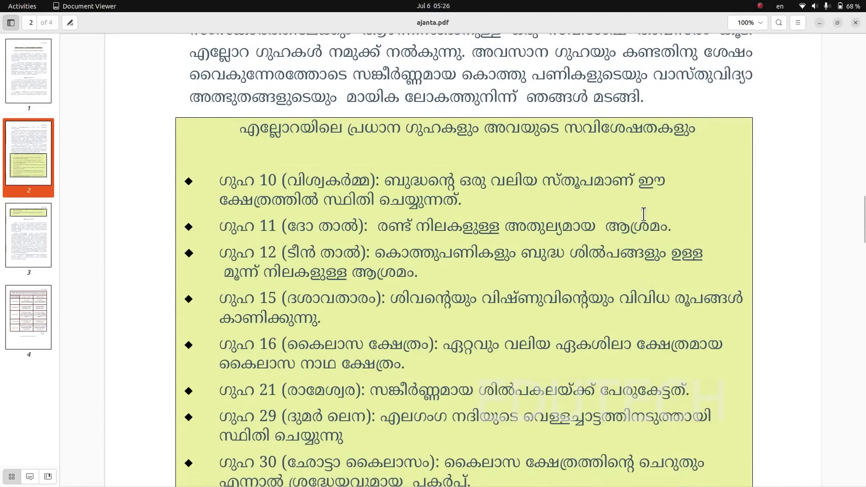
pyautogui.scroll(-20, 500, 252)
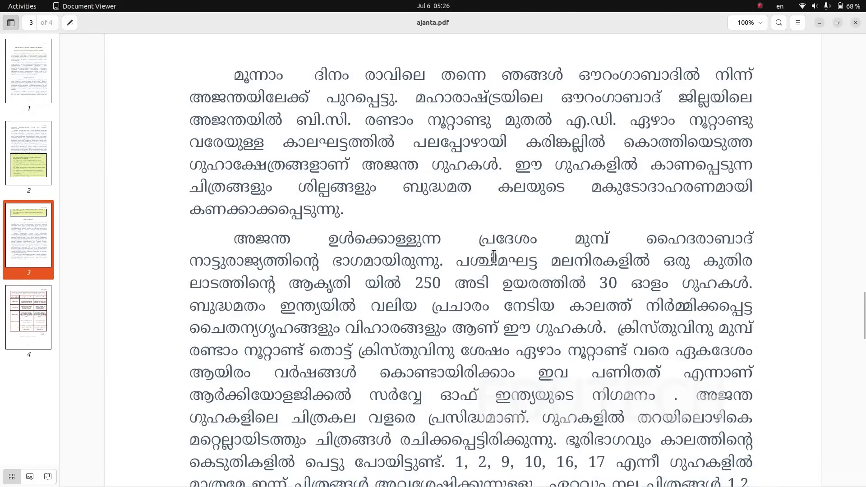
pyautogui.scroll(-20, 493, 256)
pyautogui.scroll(12, 488, 250)
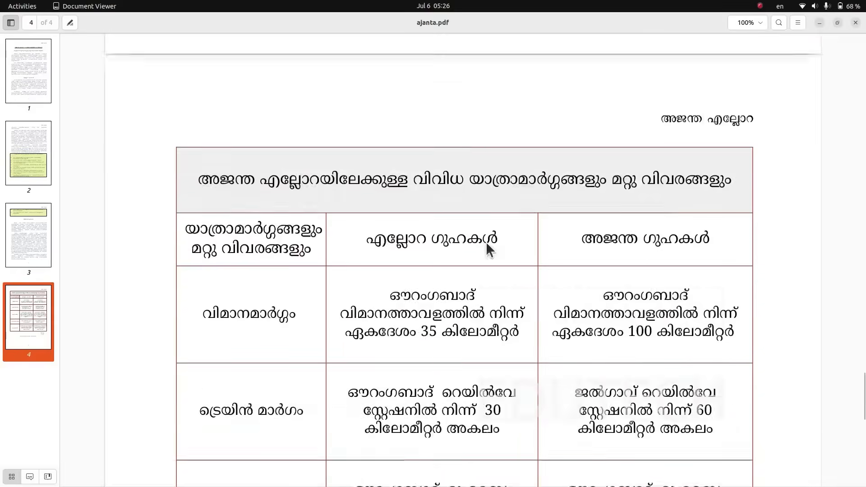
pyautogui.scroll(20, 486, 241)
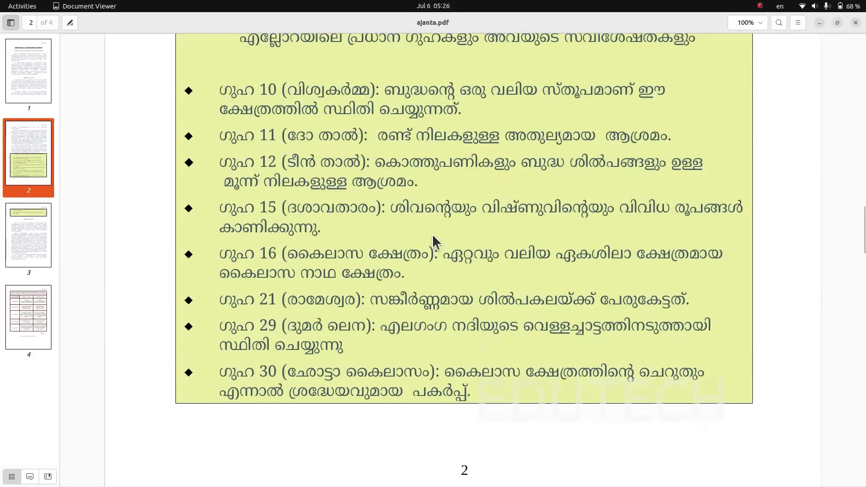
pyautogui.scroll(2, 432, 241)
# - Select the Ellora caves heading and its list from cave 10 to cave 33 in MKH.odt and open their paragraph Borders settings
pyautogui.hotkey('alt', 'Tab')
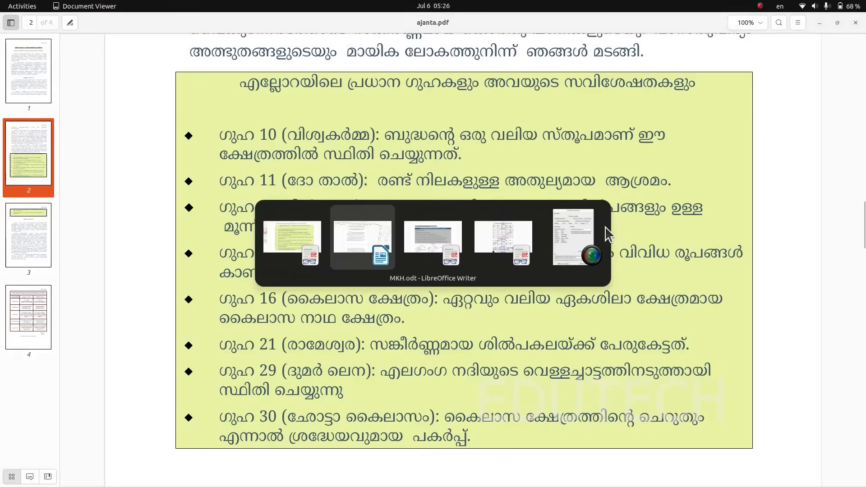
pyautogui.moveTo(220, 164); pyautogui.dragTo(453, 326)
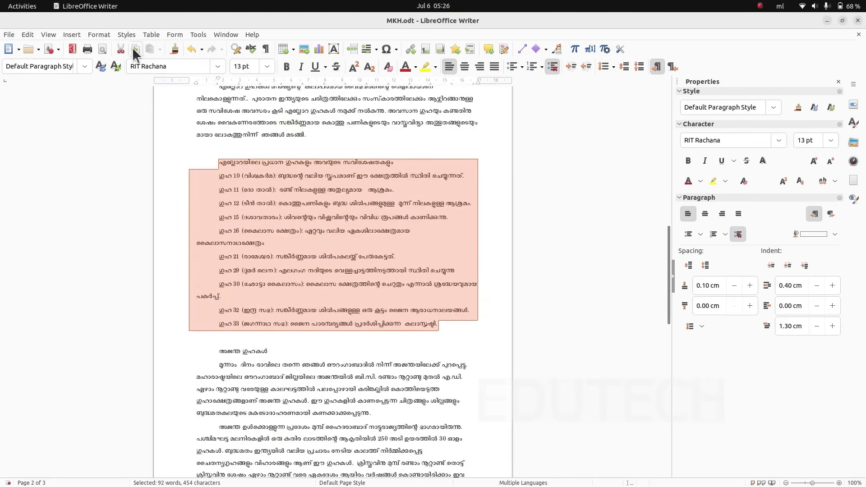
pyautogui.click(104, 36)
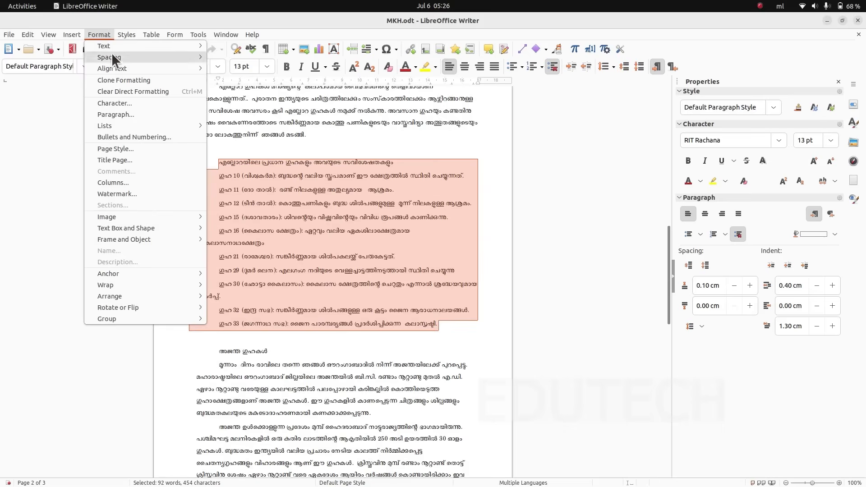
pyautogui.click(133, 114)
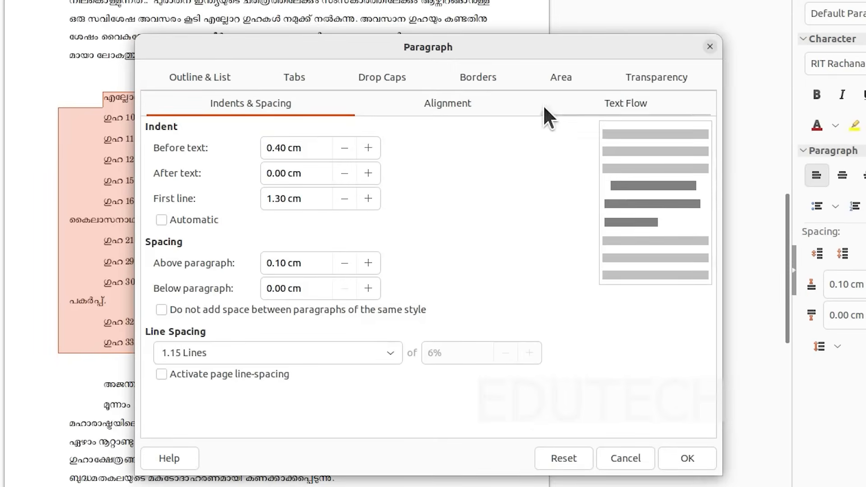
pyautogui.click(483, 77)
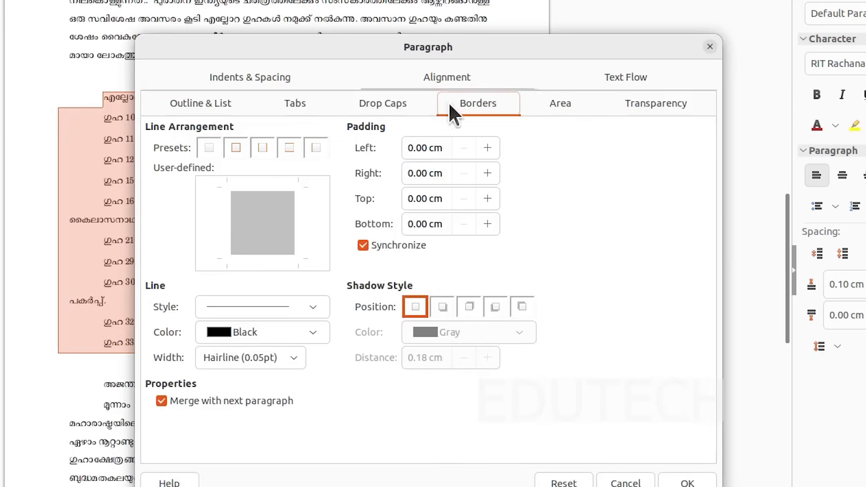
# - Compare the border line presets for the selected Ellora caves list and choose a box border on all four sides
pyautogui.click(237, 147)
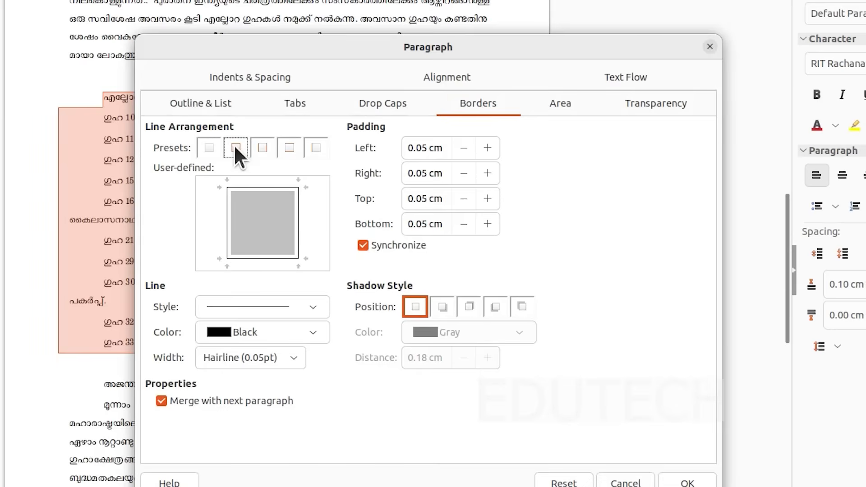
pyautogui.click(207, 147)
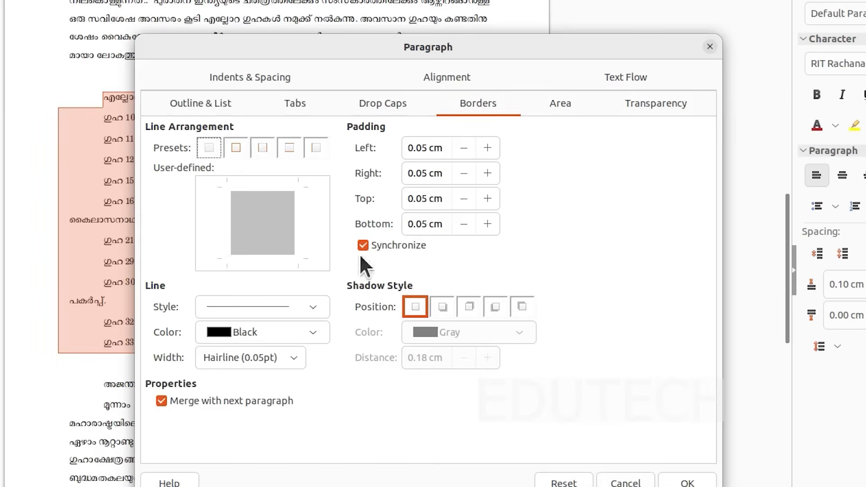
pyautogui.click(235, 148)
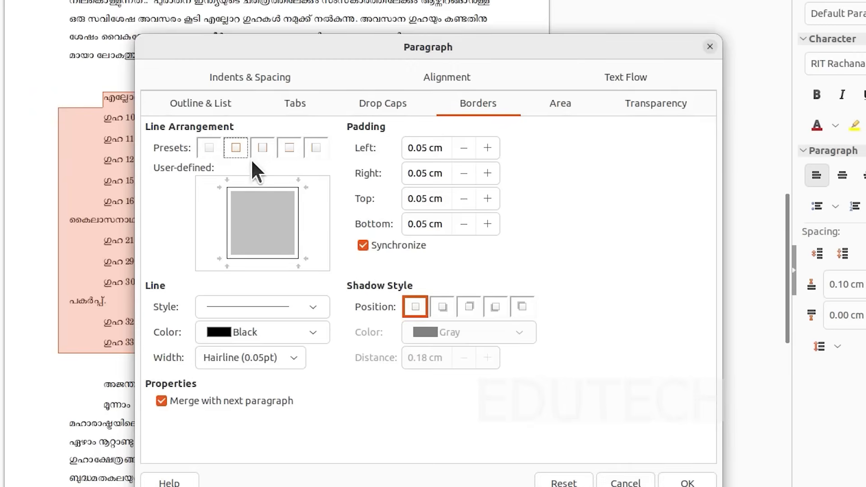
pyautogui.click(259, 149)
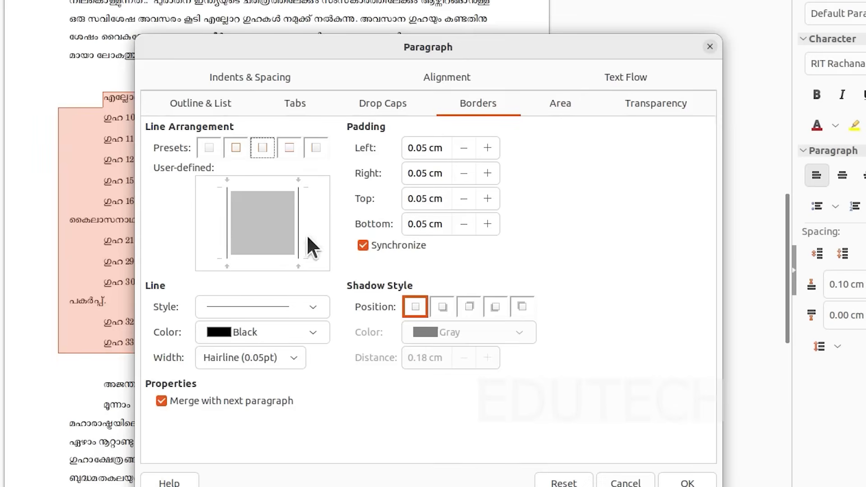
pyautogui.click(283, 145)
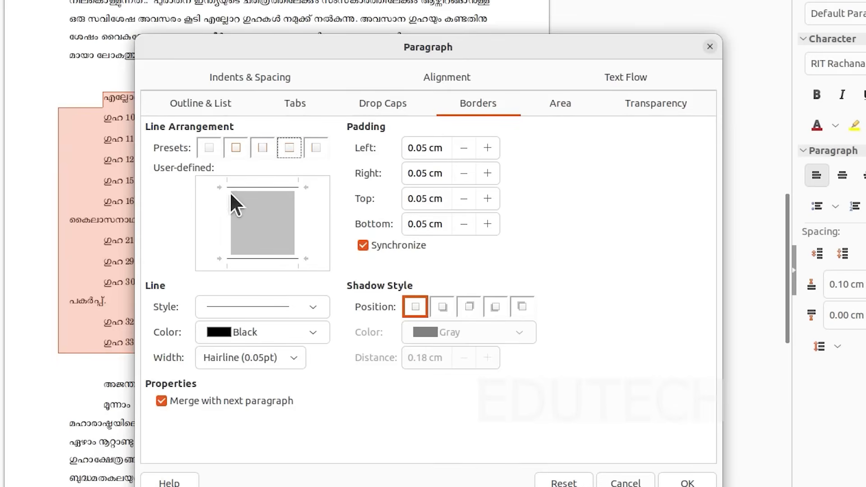
pyautogui.click(313, 149)
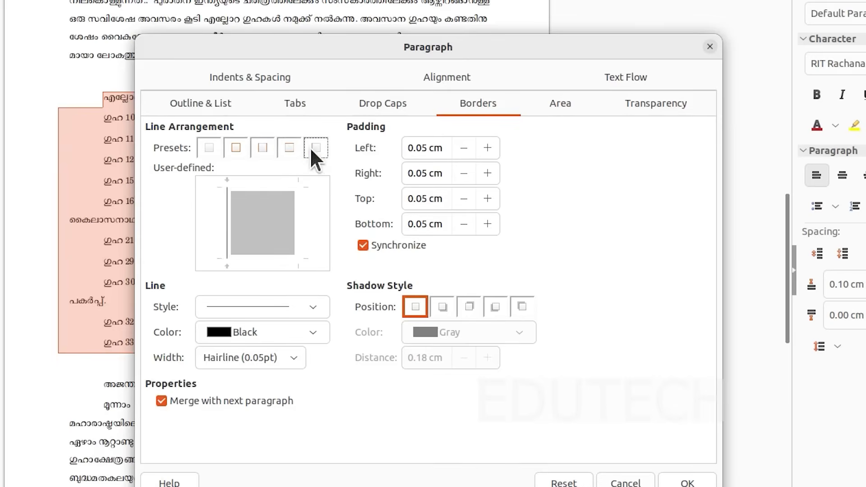
pyautogui.click(238, 147)
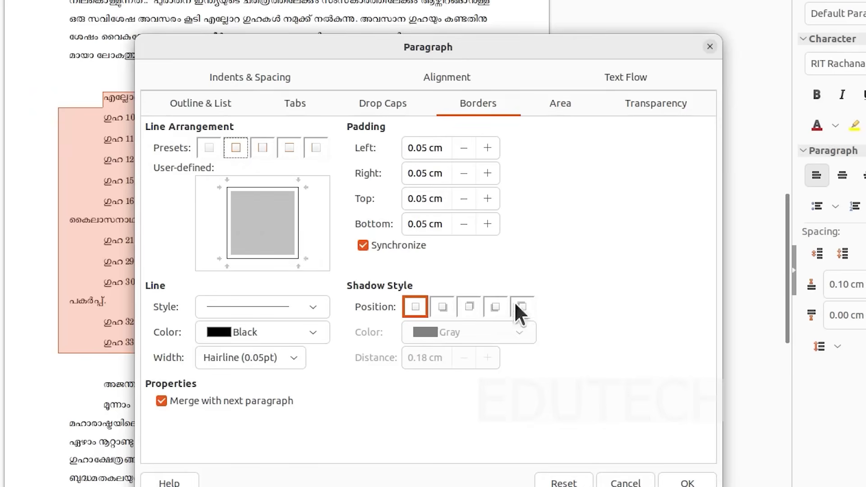
# - Format the list's border as a solid line, coloured Blue, with Medium (1.5pt) width
pyautogui.click(309, 307)
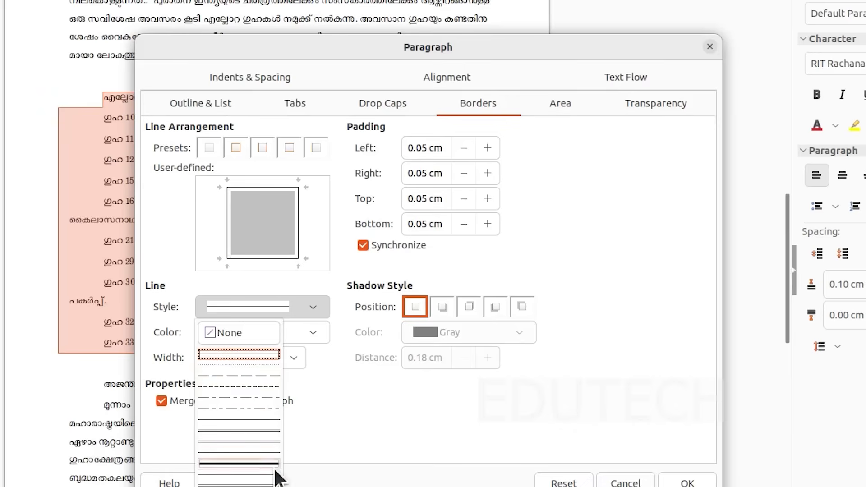
pyautogui.click(234, 353)
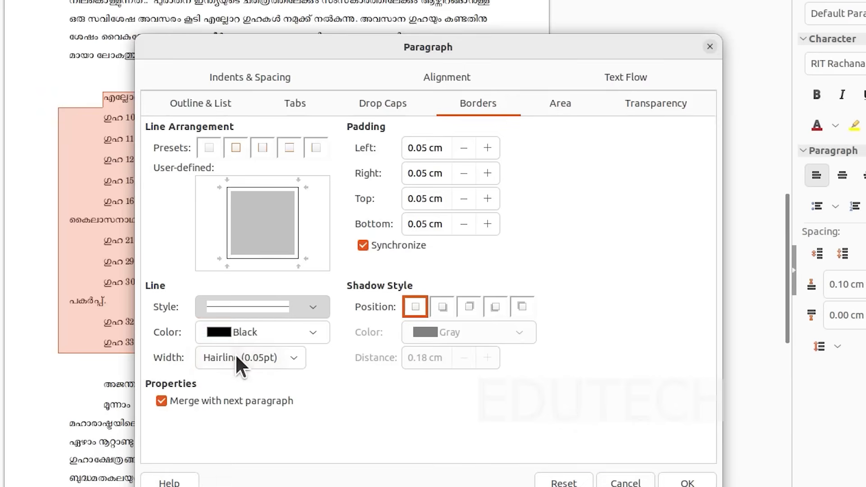
pyautogui.click(318, 314)
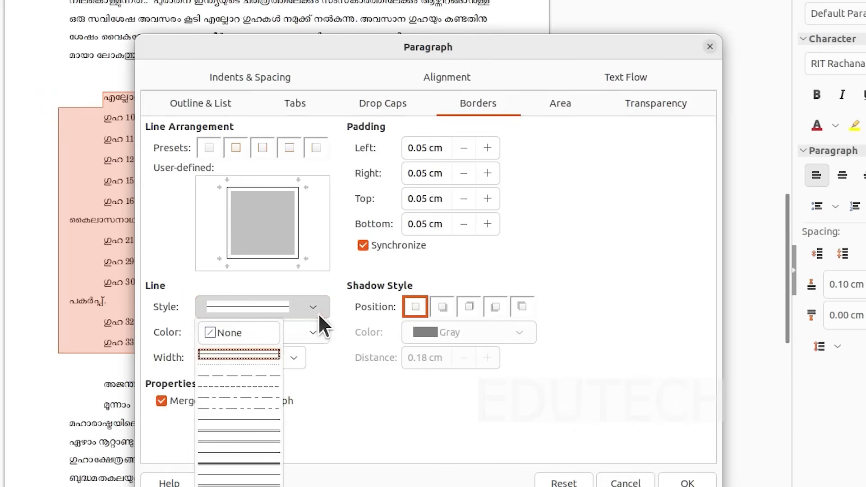
pyautogui.click(384, 404)
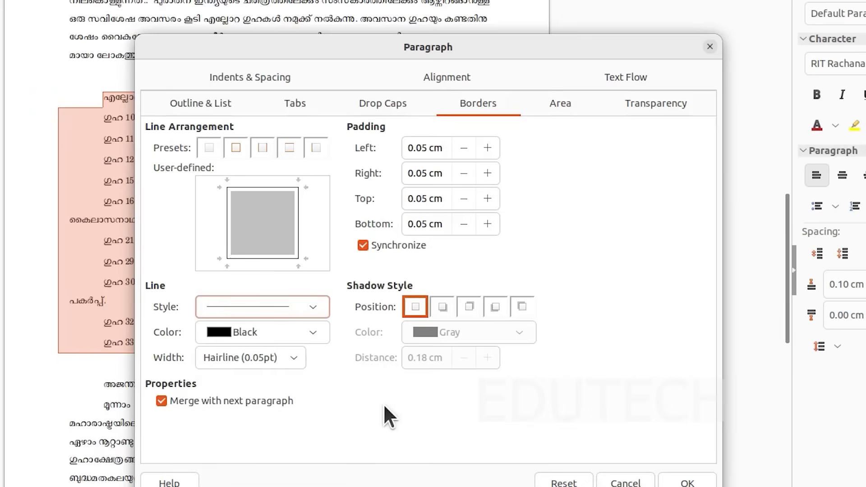
pyautogui.click(314, 334)
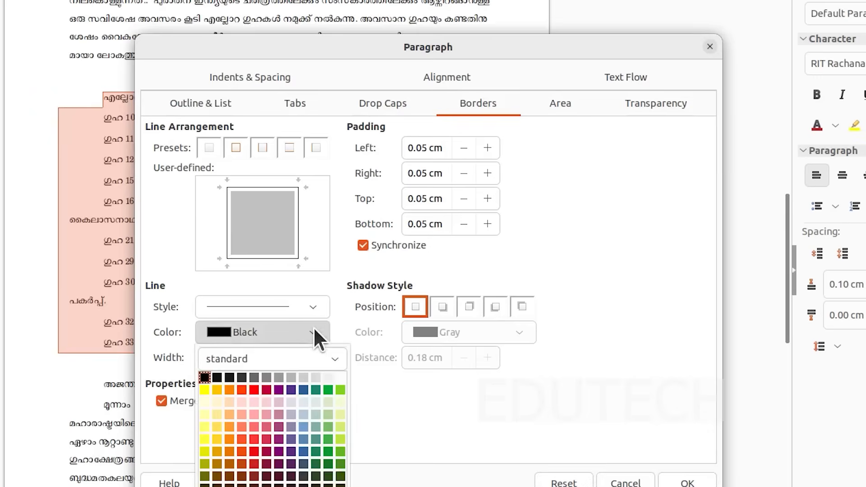
pyautogui.click(302, 391)
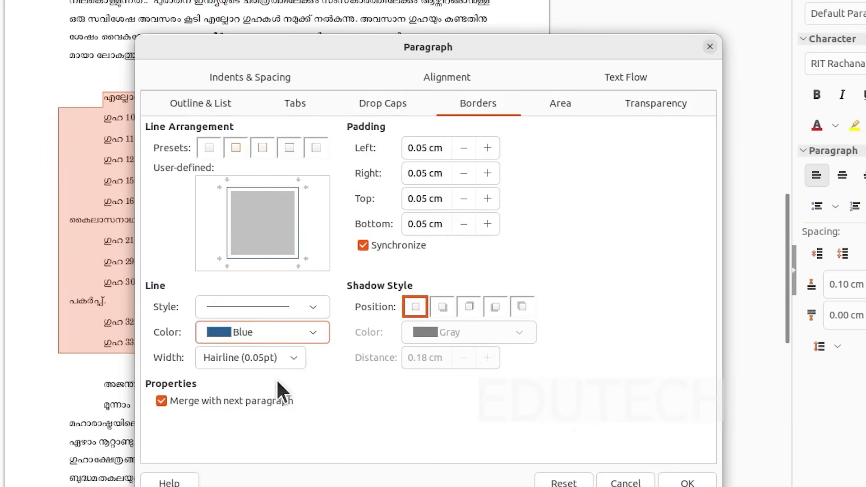
pyautogui.click(291, 356)
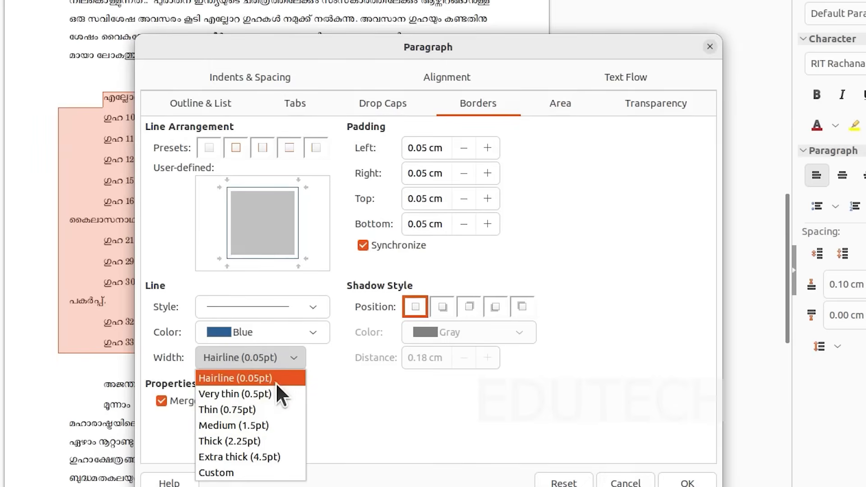
pyautogui.click(272, 425)
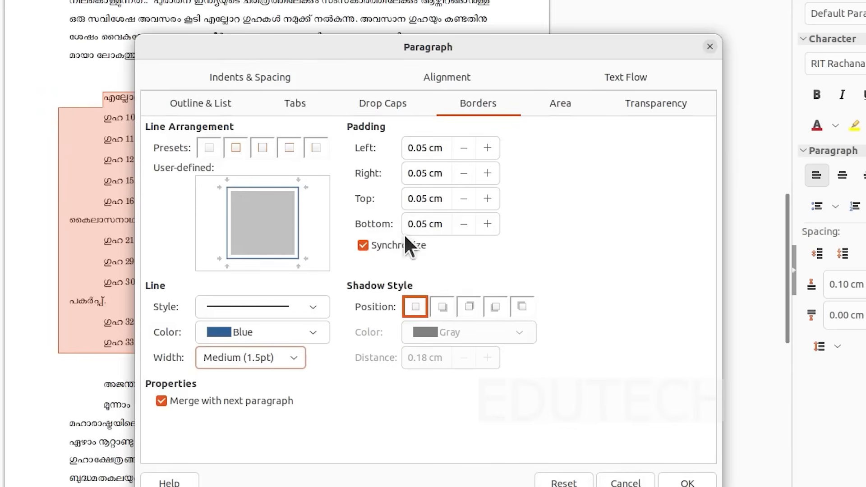
# - Give the list a solid background, comparing yellow and gold shades of the standard palette and choosing light gold ffe994
pyautogui.click(555, 102)
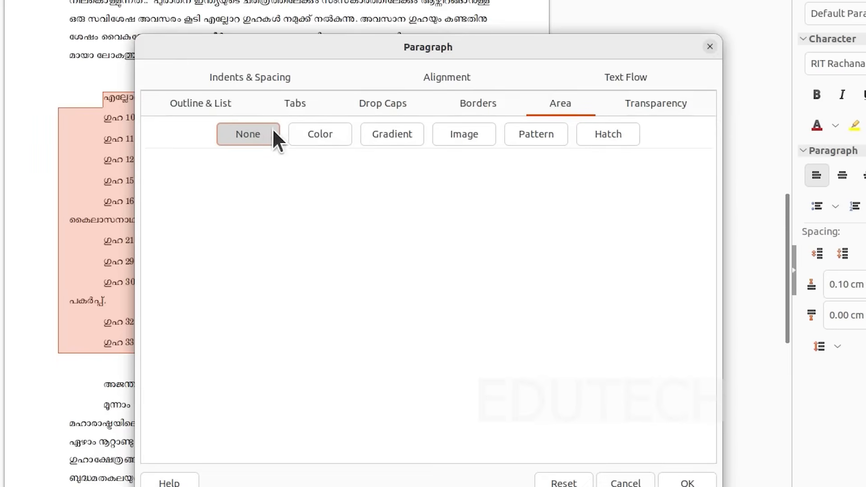
pyautogui.click(316, 134)
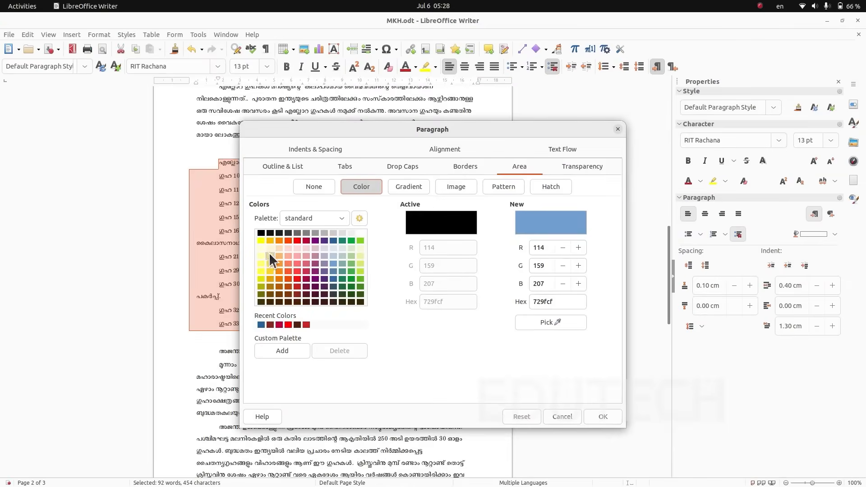
pyautogui.click(262, 256)
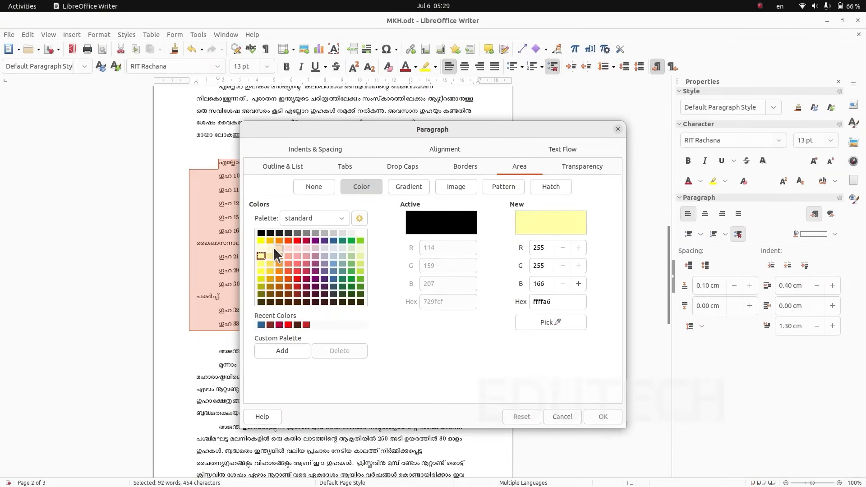
pyautogui.click(261, 269)
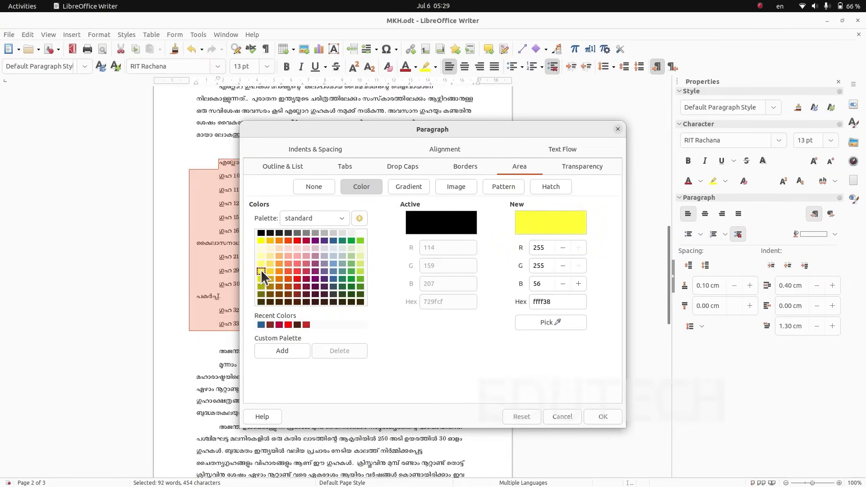
pyautogui.click(261, 263)
pyautogui.click(272, 261)
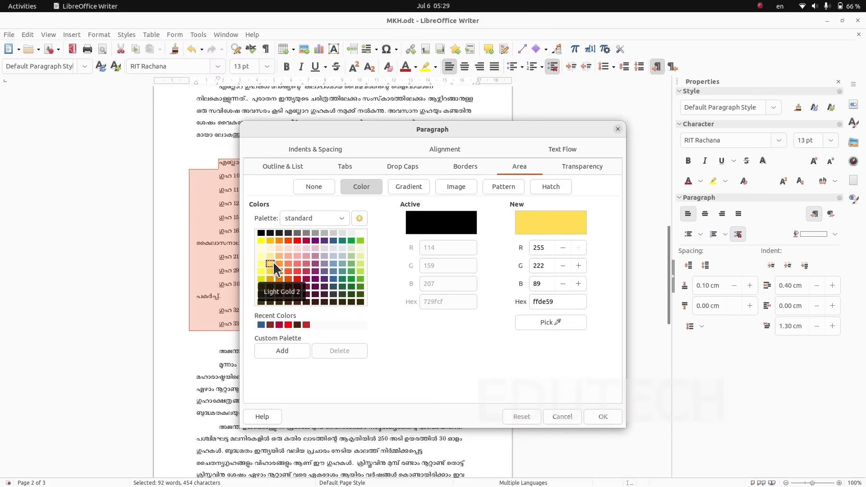
pyautogui.click(272, 255)
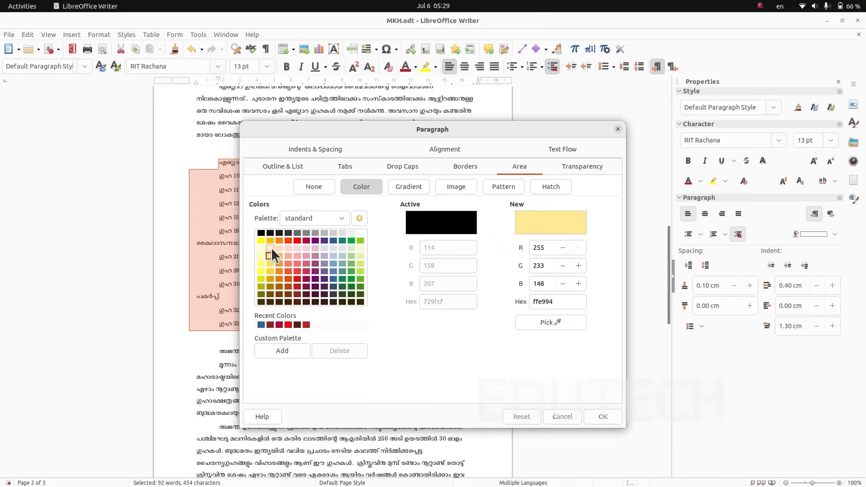
pyautogui.click(270, 246)
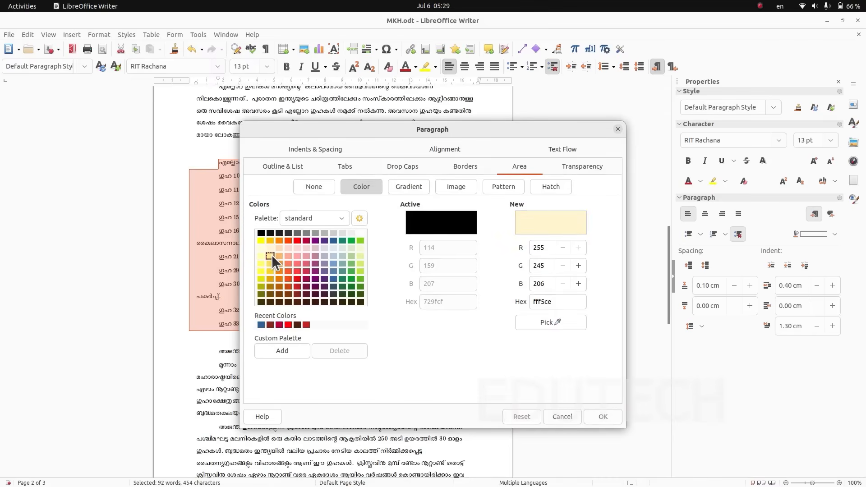
pyautogui.click(272, 255)
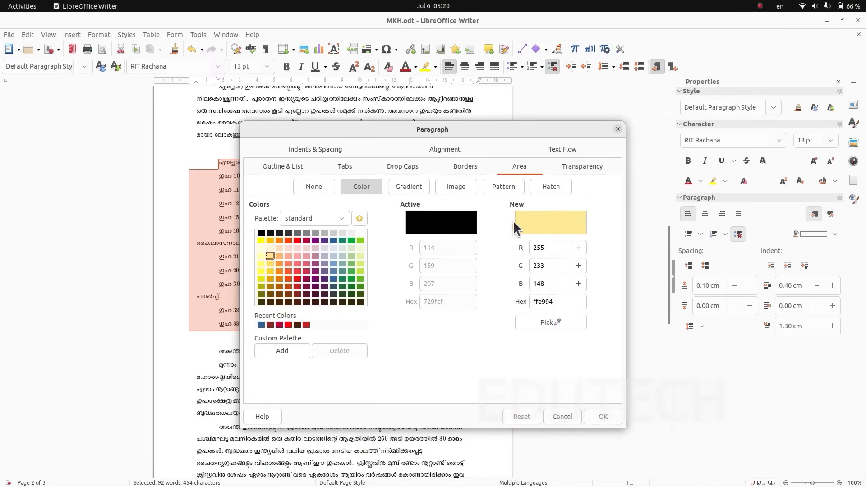
# - Increase the synchronized border padding, apply the border and background to the Ellora caves list, and deselect the text
pyautogui.click(408, 193)
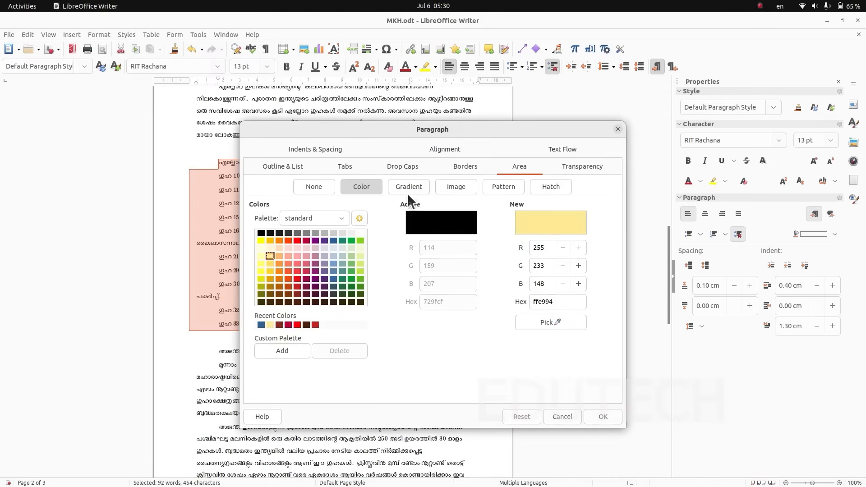
pyautogui.click(458, 170)
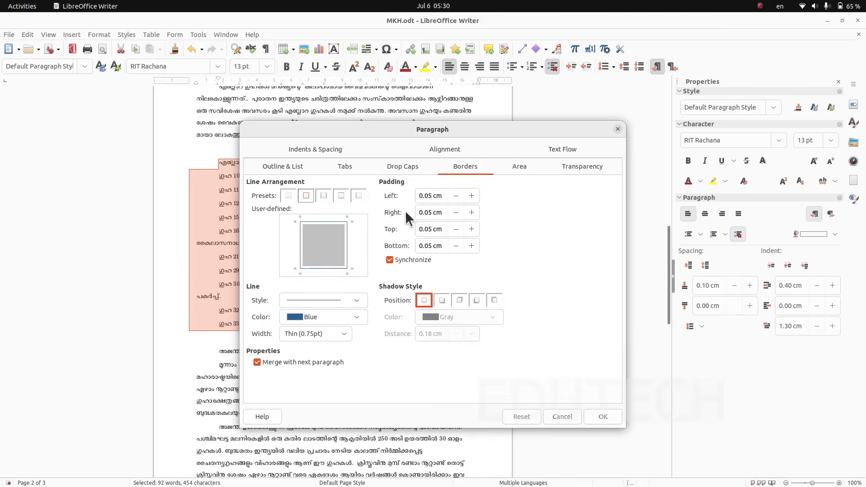
pyautogui.click(472, 195)
pyautogui.click(592, 415)
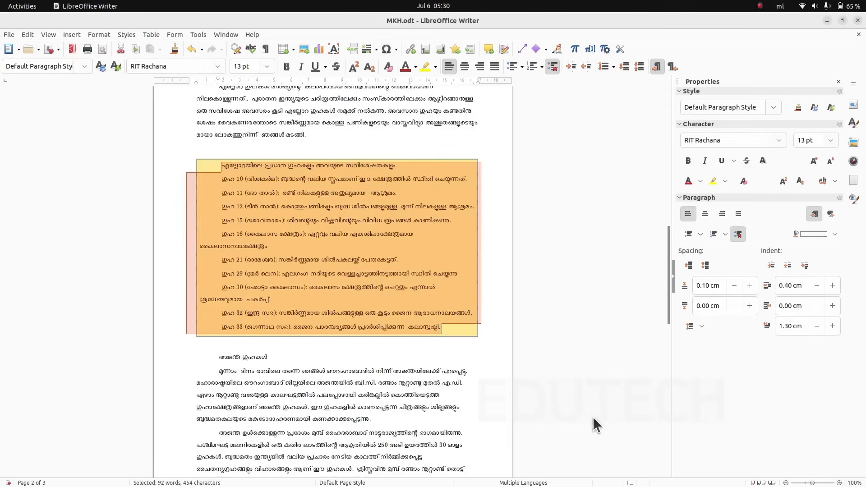
pyautogui.click(202, 357)
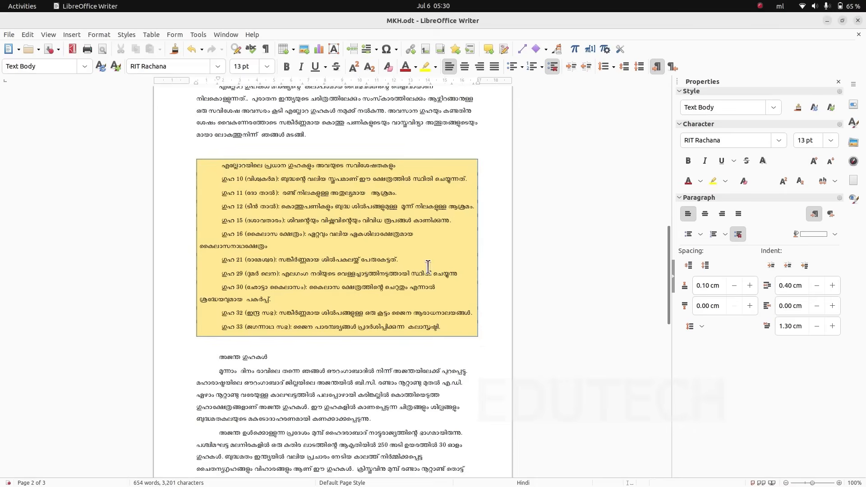
pyautogui.scroll(-3, 415, 361)
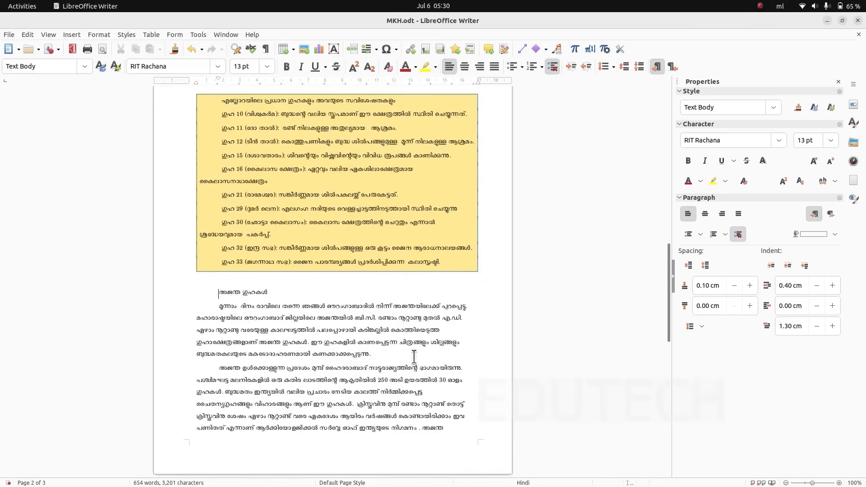
pyautogui.moveTo(218, 307); pyautogui.dragTo(281, 307)
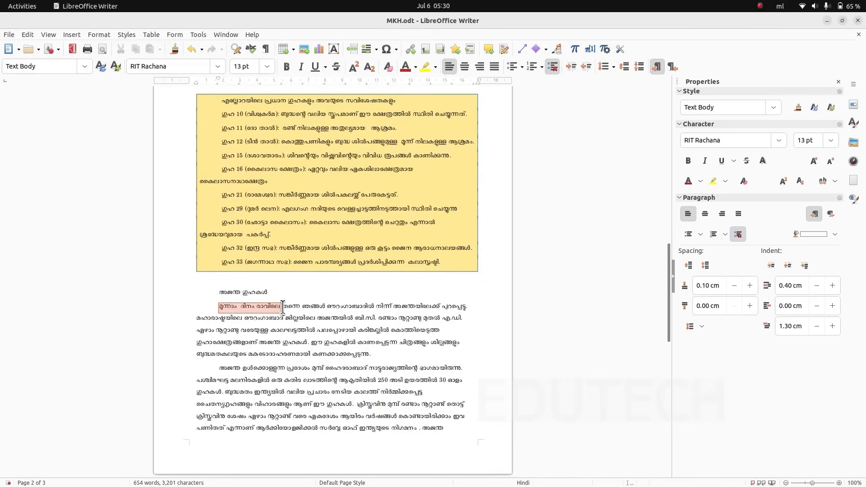
pyautogui.click(297, 347)
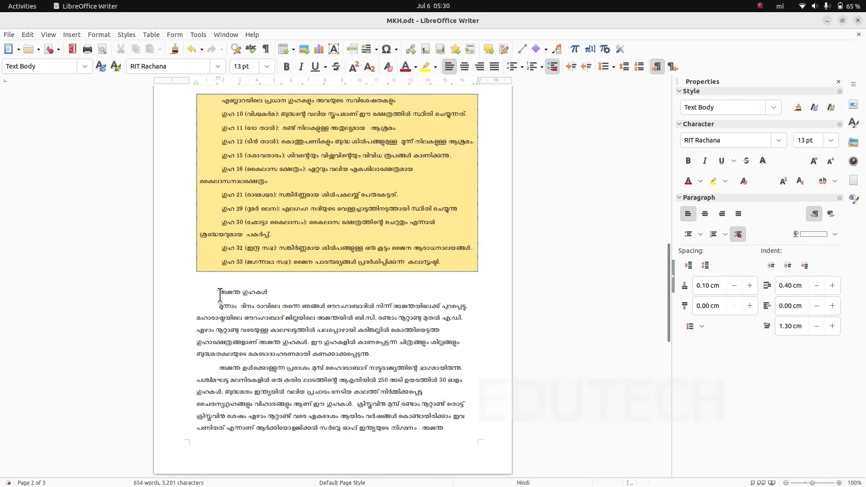
pyautogui.moveTo(219, 292); pyautogui.dragTo(378, 352)
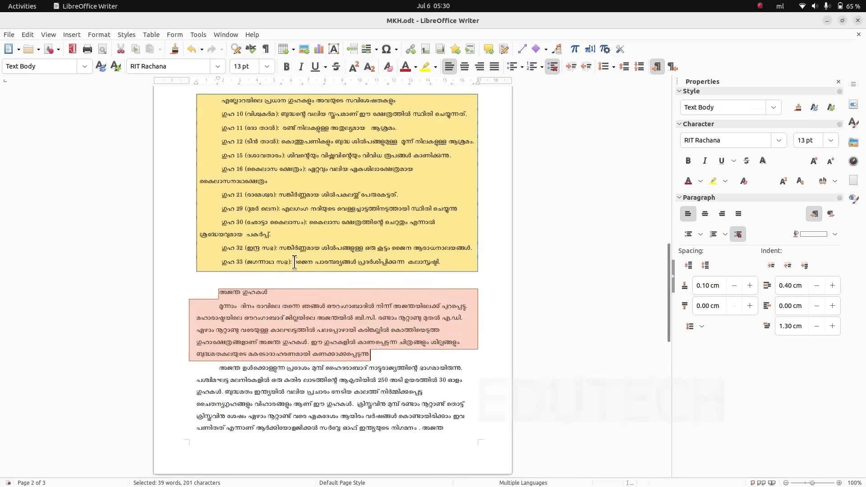
pyautogui.click(297, 321)
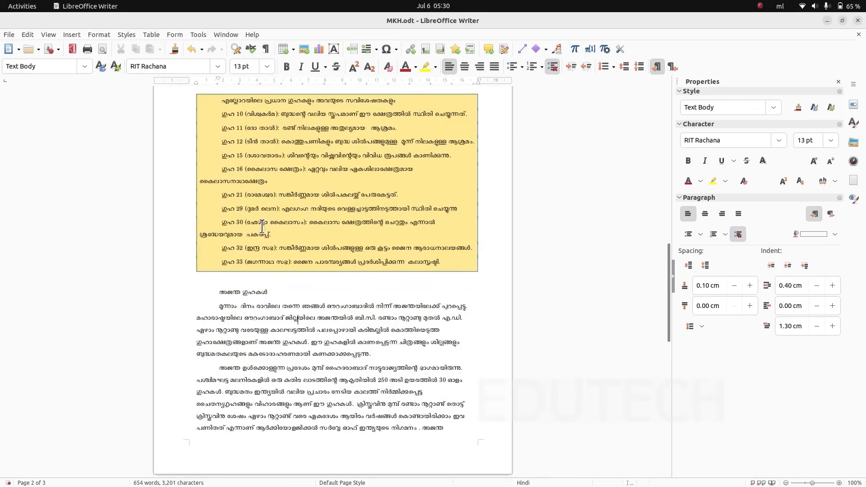
pyautogui.scroll(3, 262, 226)
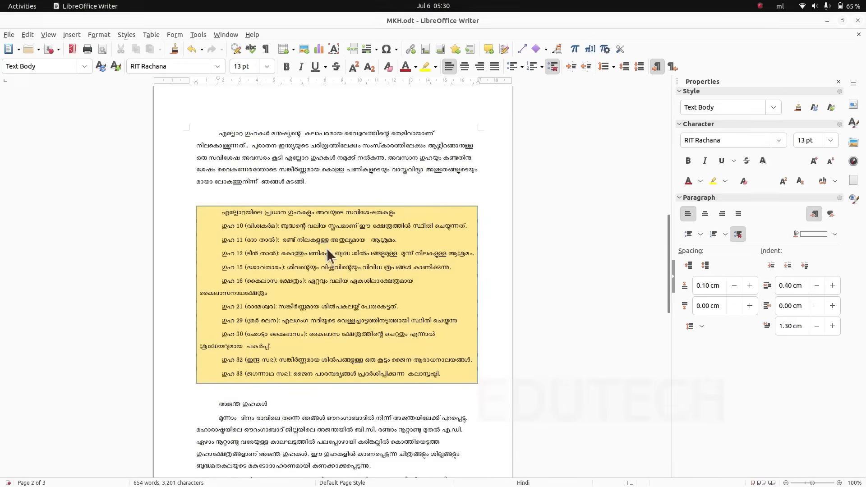
# - Switch to ICT English_8.pdf and read the page 27 instructions on displaying content as a bulleted list
pyautogui.hotkey('alt', 'Tab')
pyautogui.scroll(-4, 493, 326)
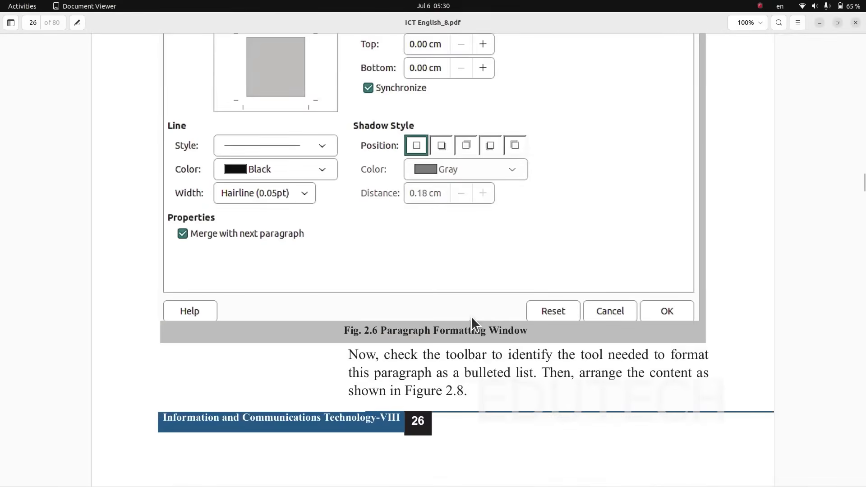
pyautogui.scroll(-11, 471, 316)
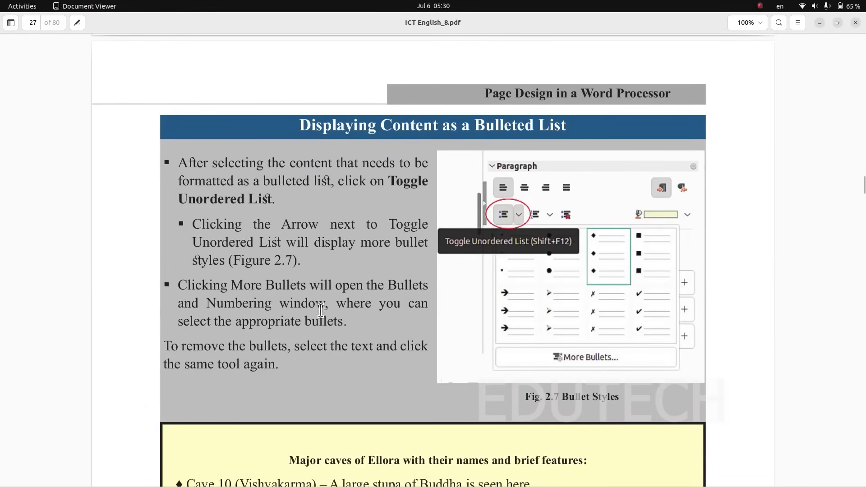
pyautogui.scroll(-2, 445, 275)
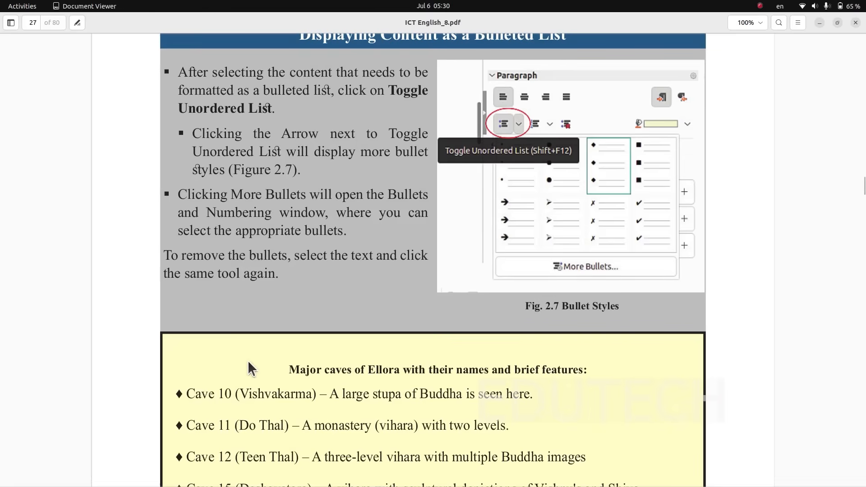
# - Select the whole Ellora caves list in MKH.odt, including its title line, and check the bulleted list example in ICT English_8.pdf
pyautogui.hotkey('alt', 'Tab')
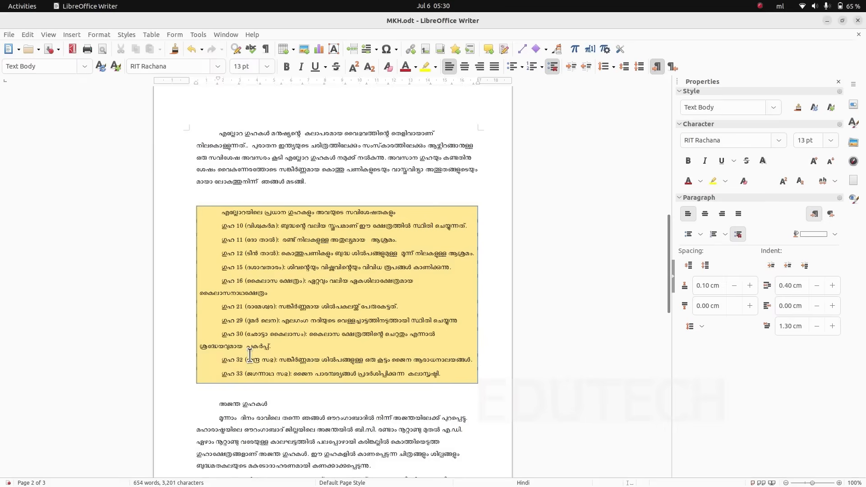
pyautogui.moveTo(213, 211); pyautogui.dragTo(450, 374)
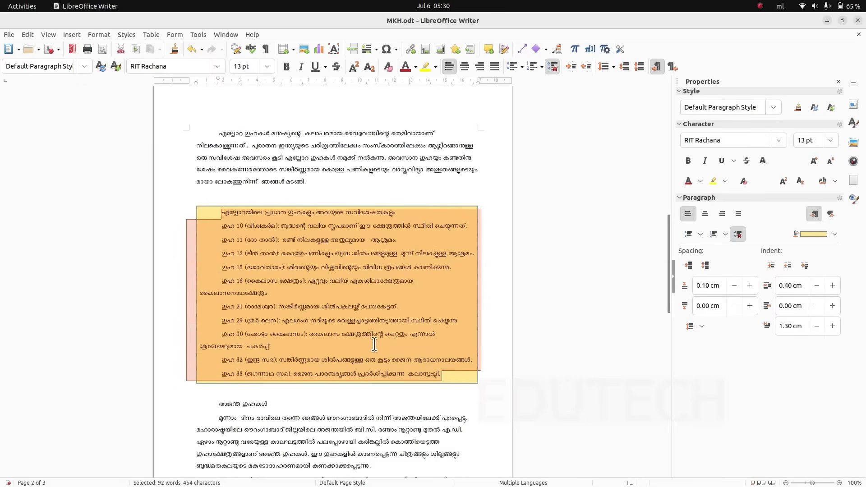
pyautogui.hotkey('alt', 'Tab')
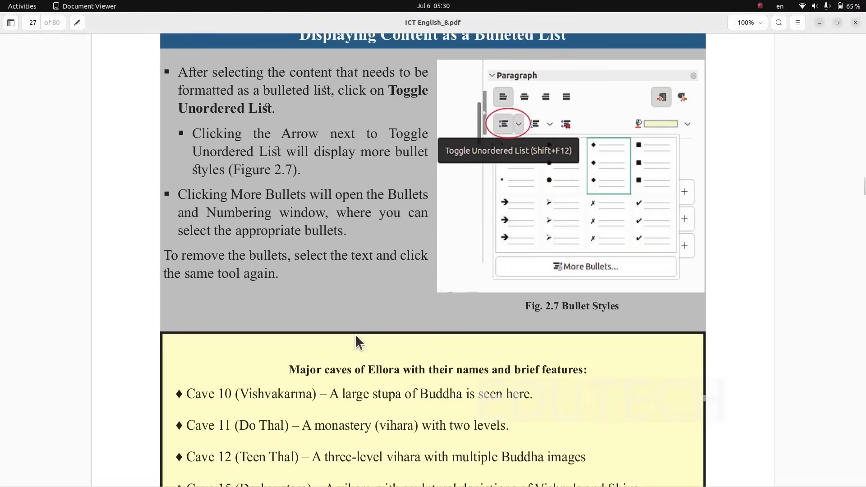
pyautogui.hotkey('alt', 'Tab')
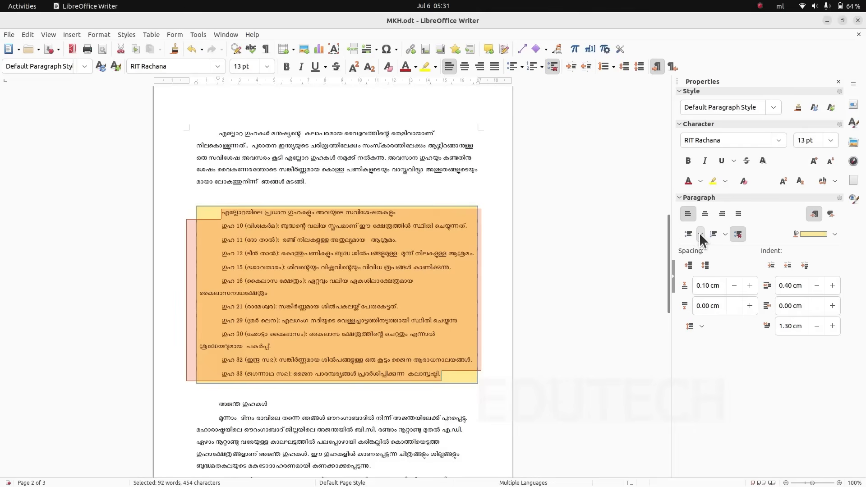
pyautogui.click(699, 234)
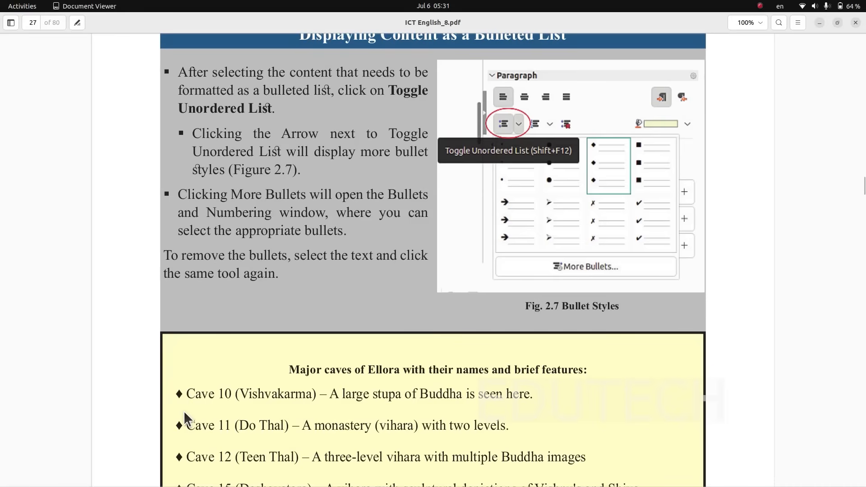
pyautogui.hotkey('alt', 'Tab')
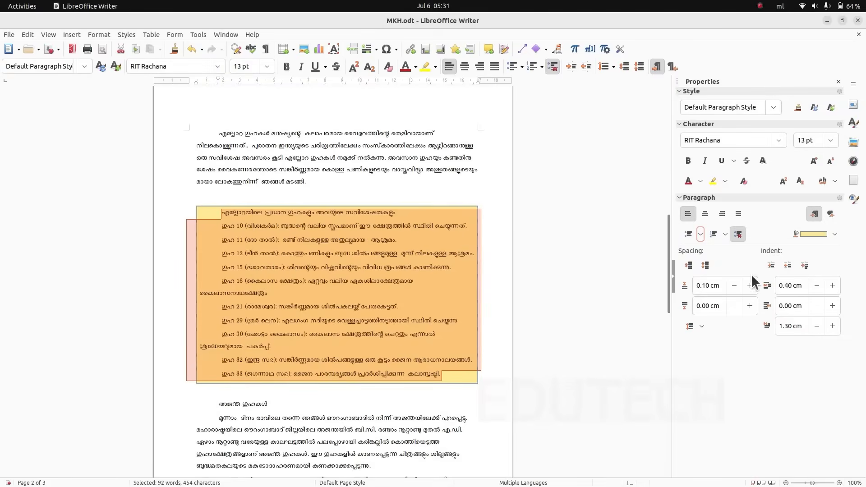
# - Examine the Unordered, Ordered, Outline, Image and Position options of Bullets and Numbering for the selected list without applying any
pyautogui.click(698, 233)
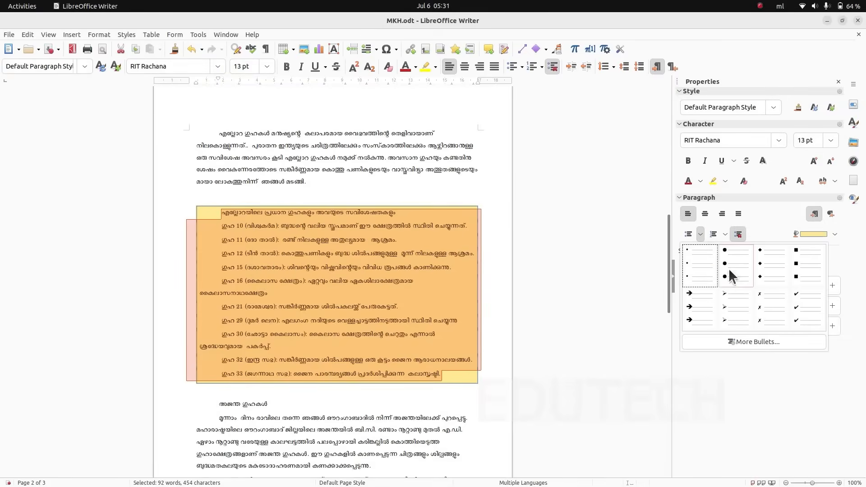
pyautogui.click(759, 342)
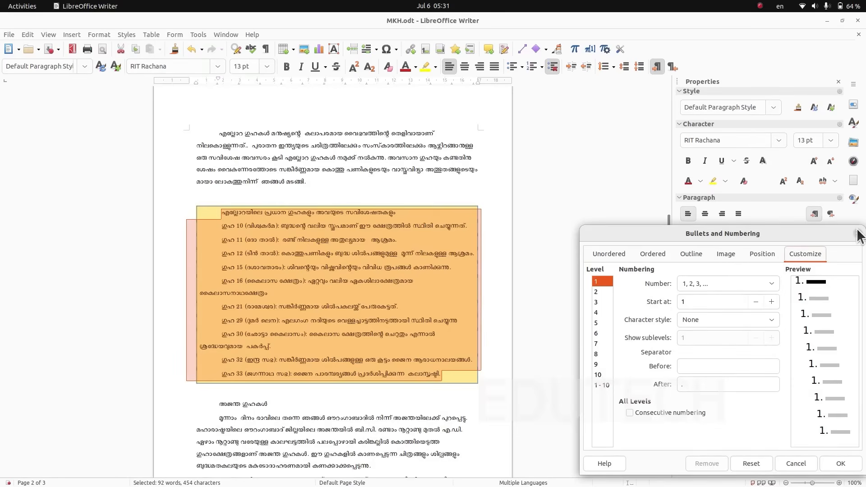
pyautogui.click(617, 253)
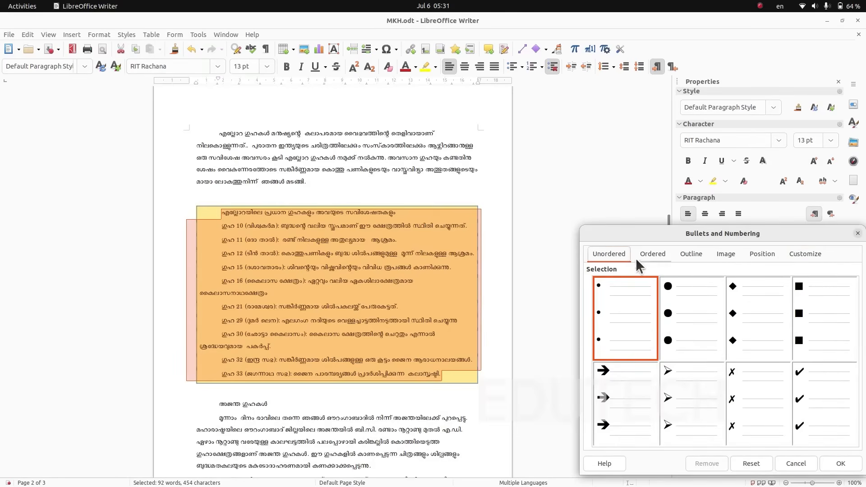
pyautogui.click(650, 255)
pyautogui.click(610, 253)
pyautogui.click(654, 254)
pyautogui.click(690, 255)
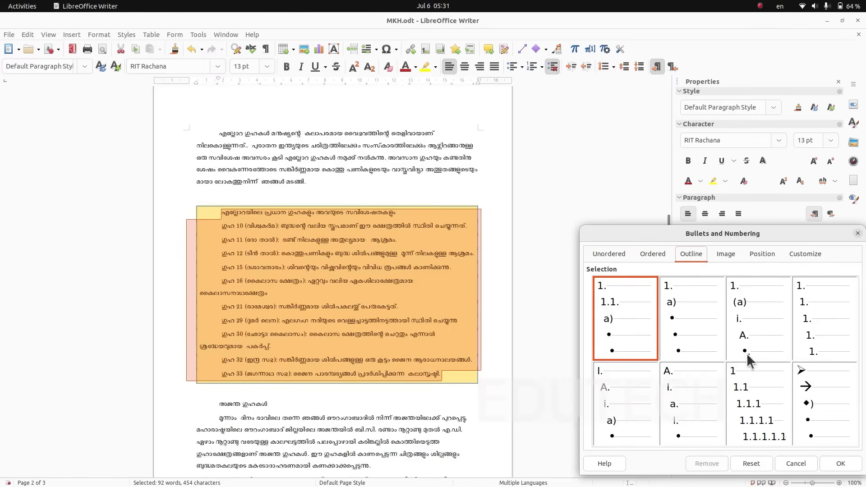
pyautogui.click(727, 255)
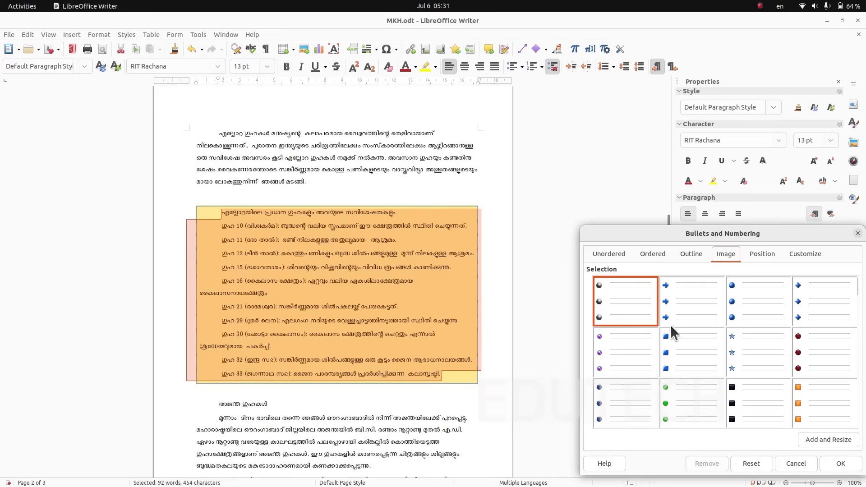
pyautogui.click(761, 254)
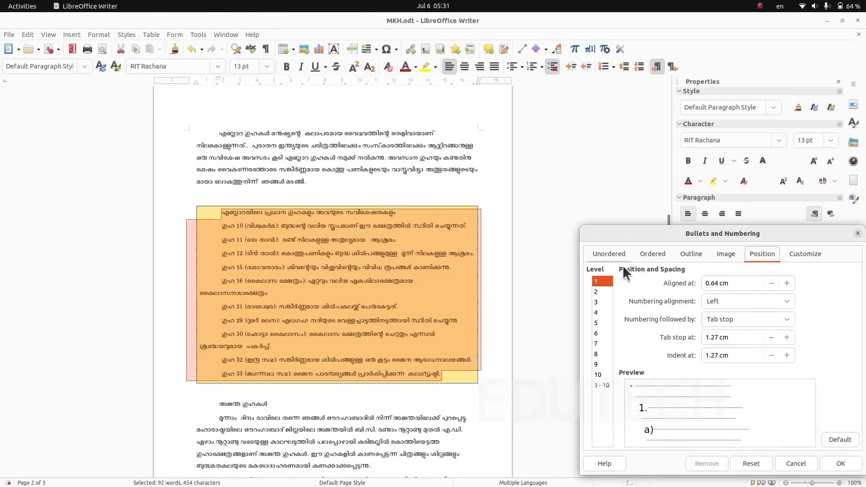
pyautogui.click(857, 233)
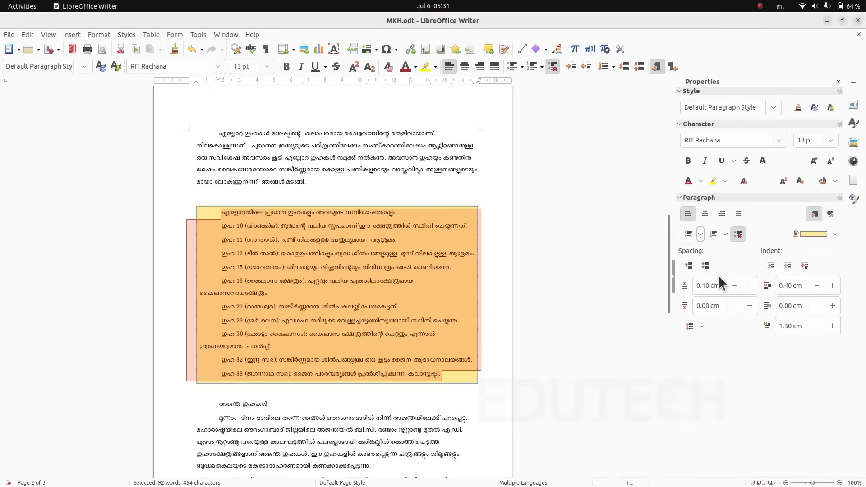
# - Format the selected Ellora caves list as an unordered list with solid diamond bullets and deselect the text
pyautogui.click(700, 234)
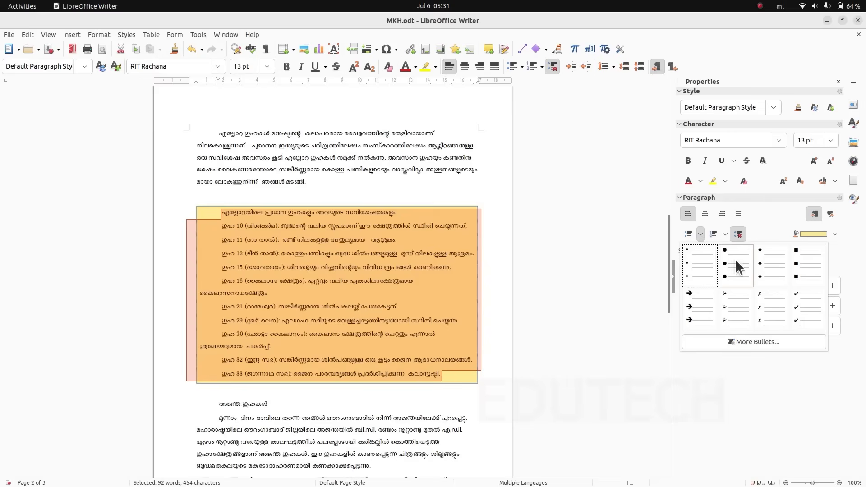
pyautogui.click(772, 277)
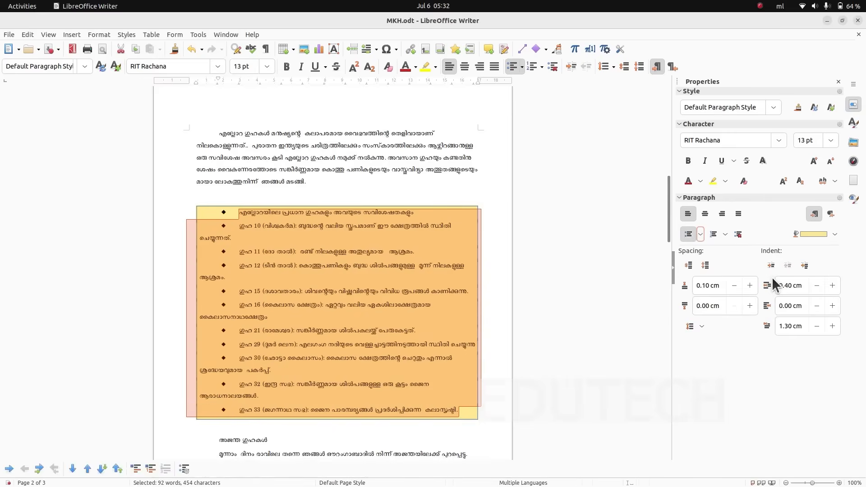
pyautogui.click(700, 235)
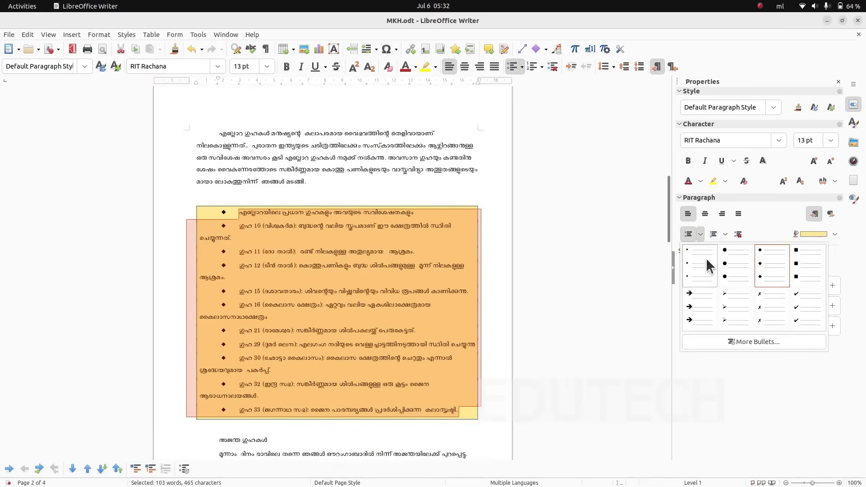
pyautogui.click(610, 254)
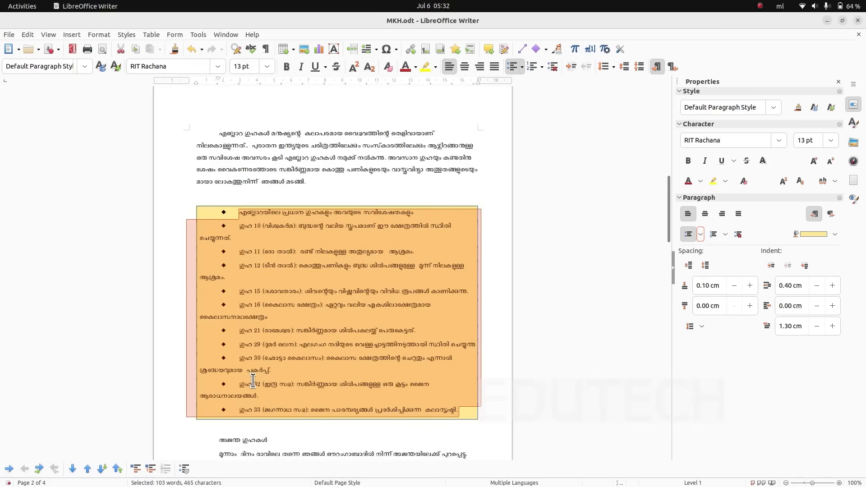
pyautogui.click(384, 185)
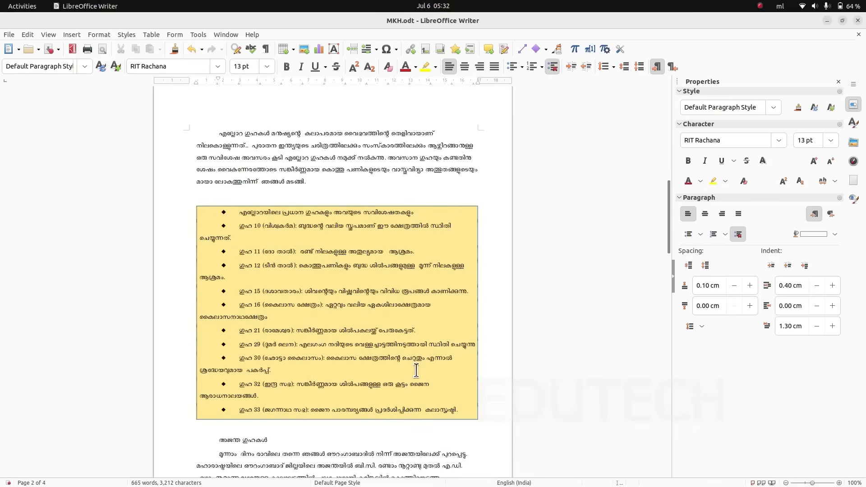
# - Select the bulleted Ellora caves list and reduce its synchronized border padding in the paragraph settings
pyautogui.moveTo(239, 212); pyautogui.dragTo(458, 409)
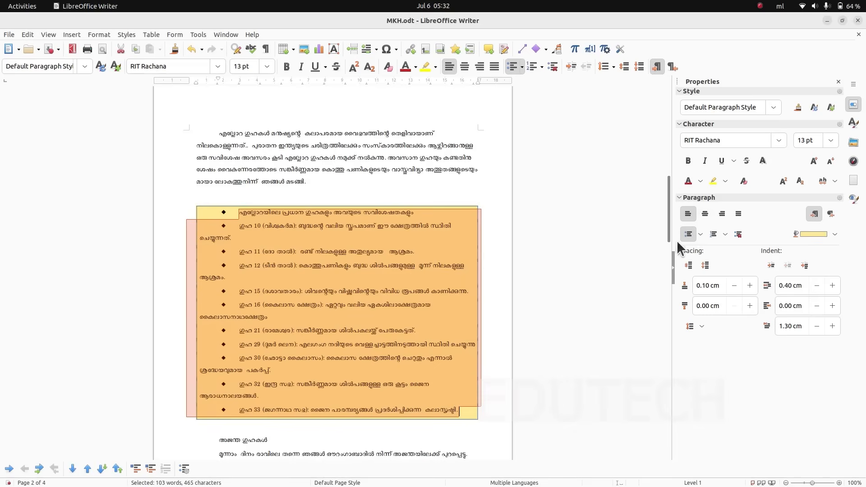
pyautogui.click(99, 35)
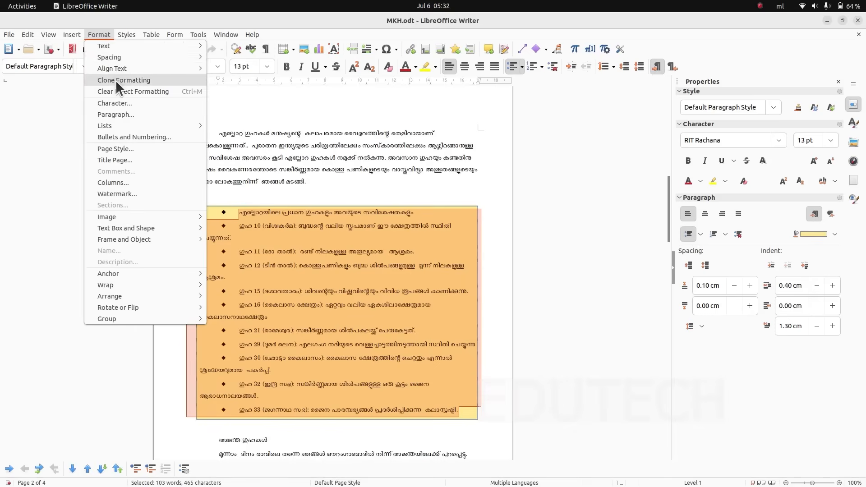
pyautogui.click(115, 114)
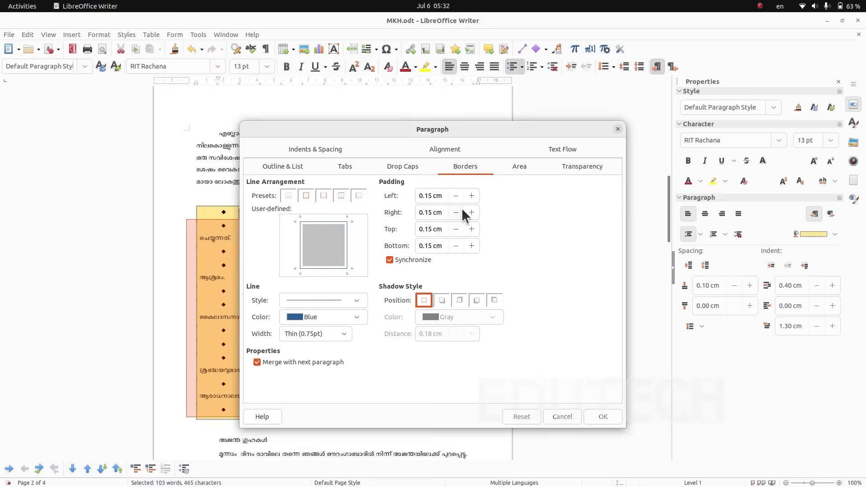
pyautogui.click(455, 195)
pyautogui.click(603, 416)
# - Set the font size of the whole document to 14 pt and deselect the text
pyautogui.hotkey('ctrl', 'a')
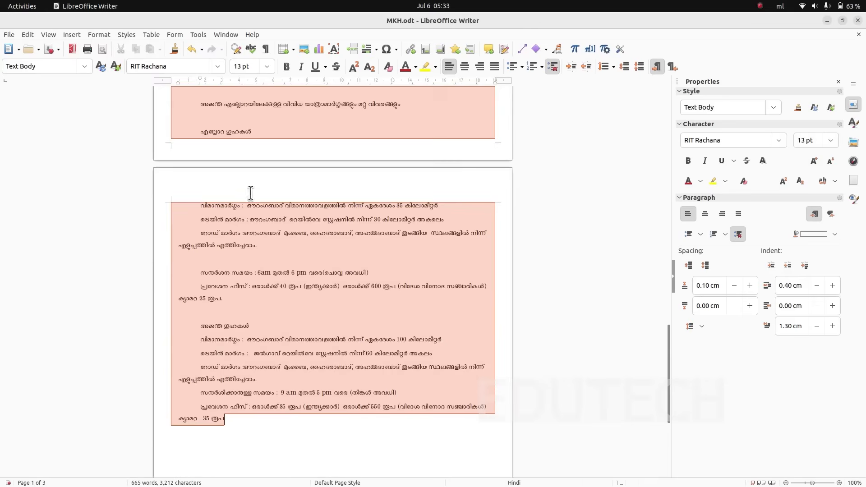
pyautogui.click(267, 67)
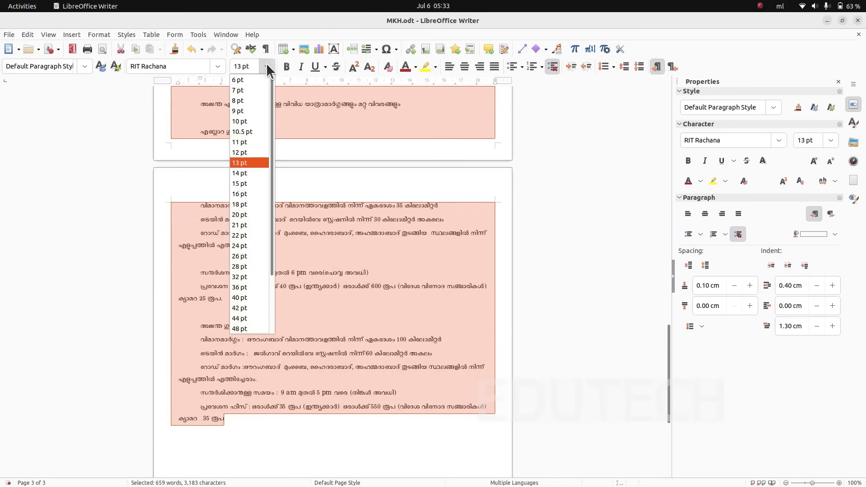
pyautogui.click(248, 173)
pyautogui.click(346, 232)
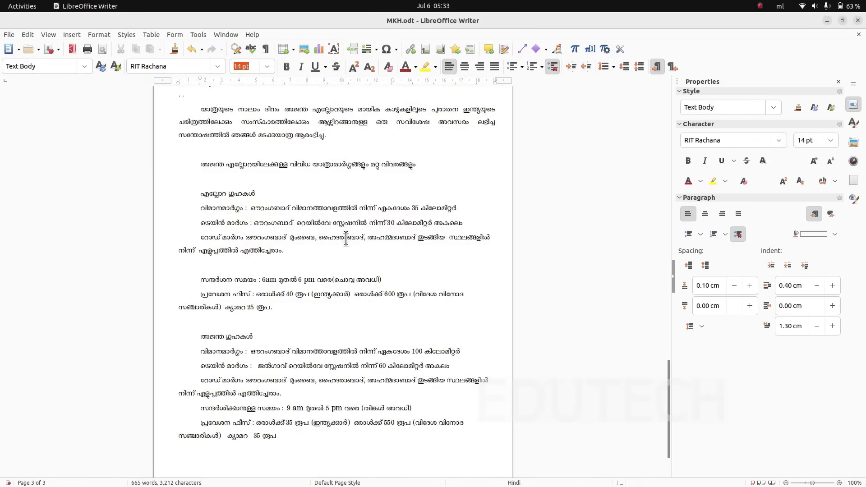
# - Select the Ellora caves heading on page 1, check the finished layout in ajanta.pdf, and centre the heading in MKH.odt
pyautogui.scroll(5, 608, 277)
pyautogui.moveTo(668, 351); pyautogui.dragTo(669, 98)
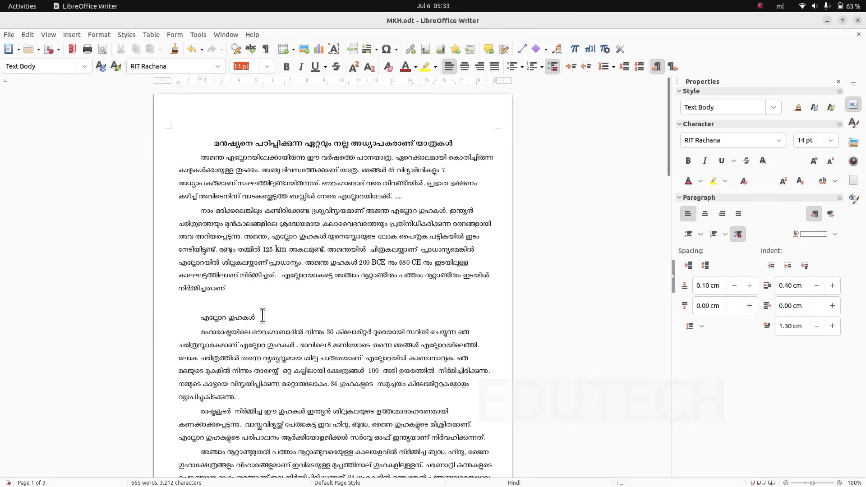
pyautogui.moveTo(256, 318); pyautogui.dragTo(200, 316)
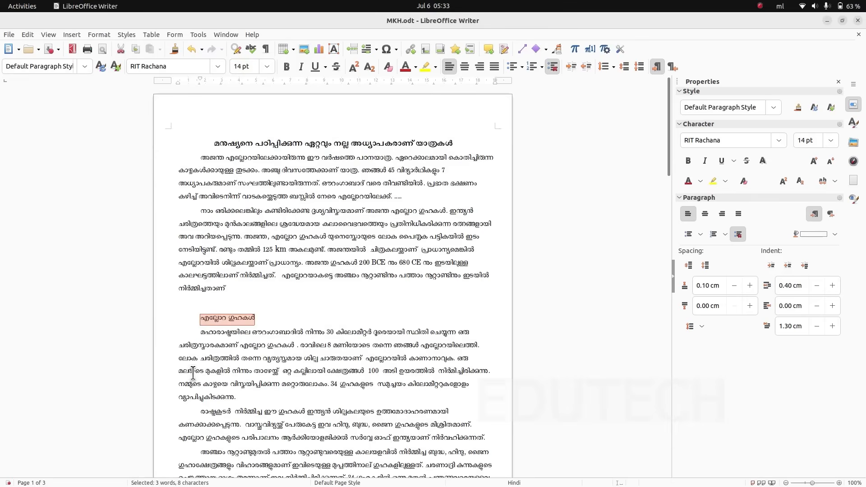
pyautogui.hotkey('alt', 'Tab')
pyautogui.hotkey('alt', 'Tab')
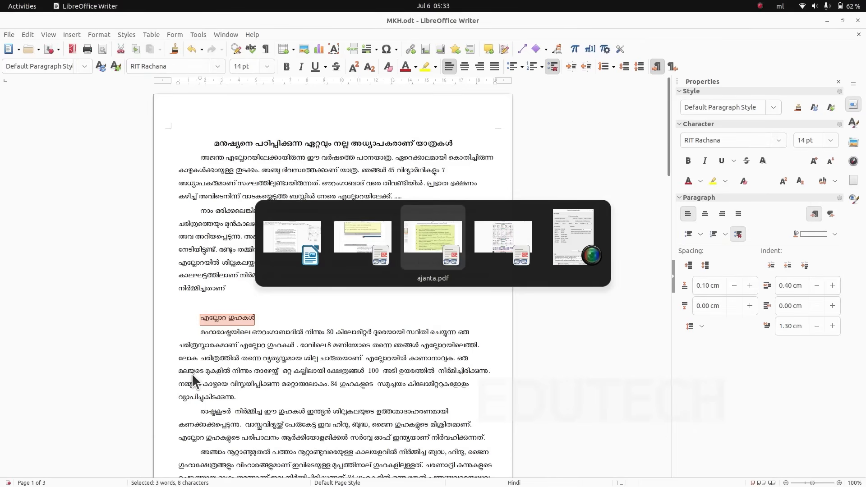
pyautogui.scroll(-10, 334, 377)
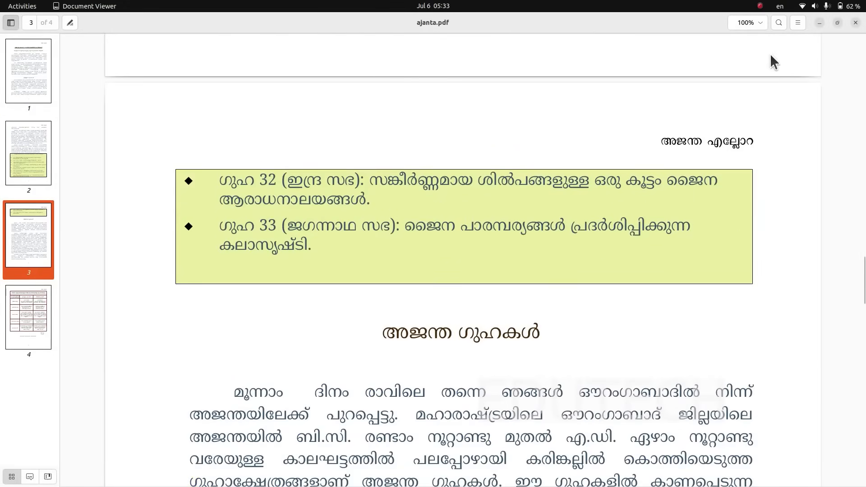
pyautogui.click(818, 23)
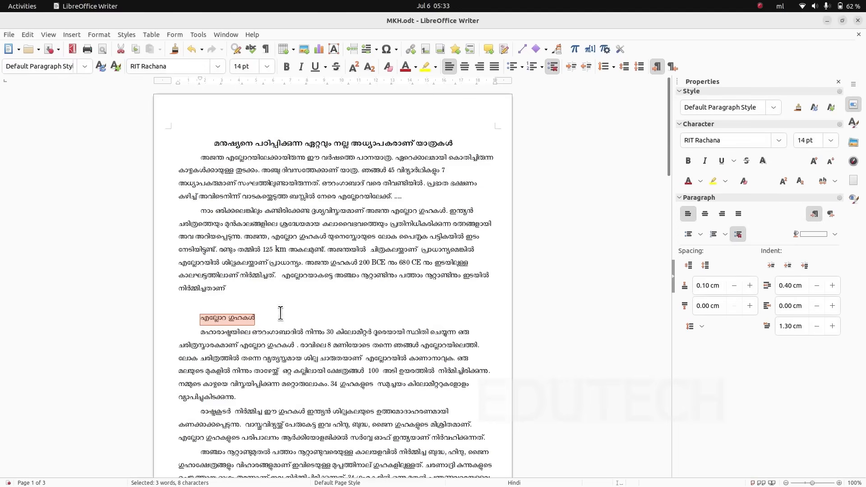
pyautogui.click(705, 213)
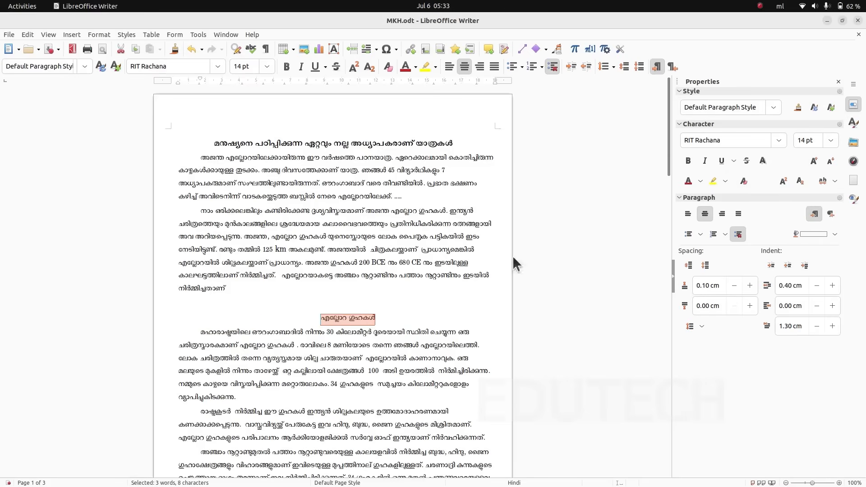
# - Colour the Ellora caves heading light green from the standard palette, one shade darker than a paler first try, and make it bold
pyautogui.click(699, 180)
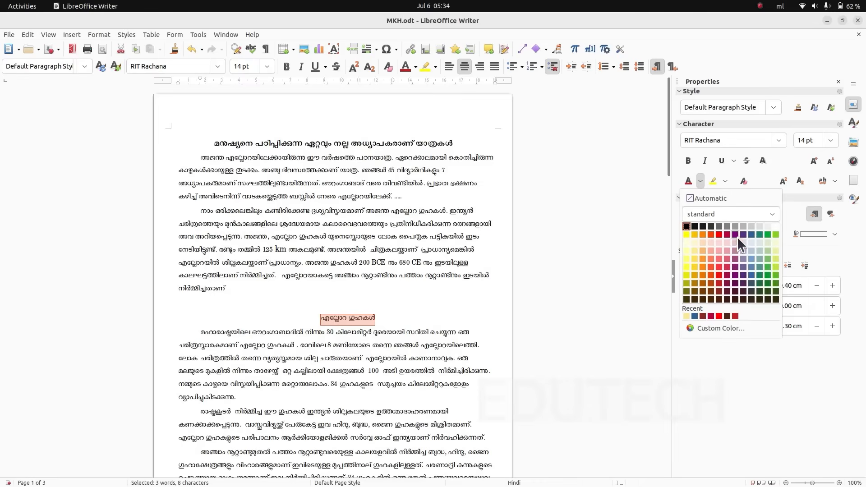
pyautogui.click(769, 250)
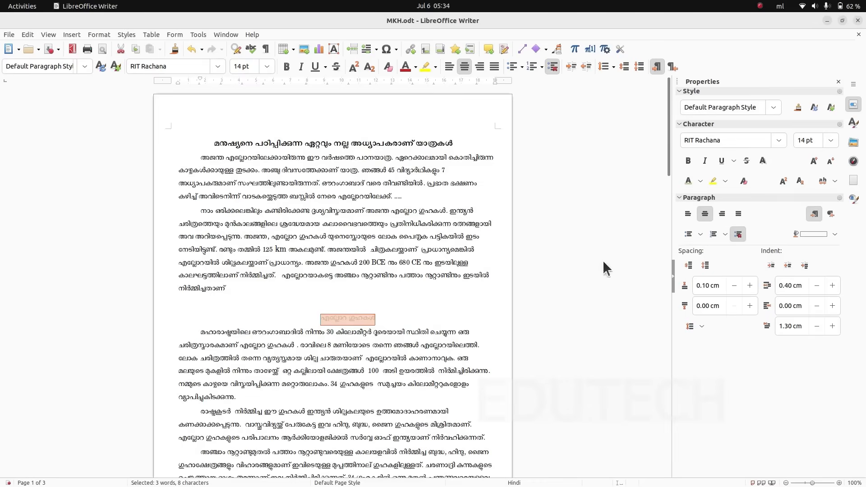
pyautogui.click(699, 181)
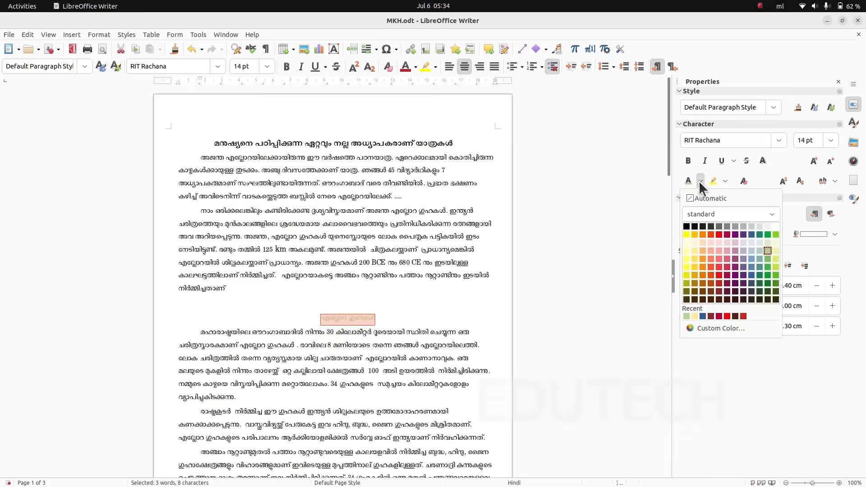
pyautogui.click(767, 258)
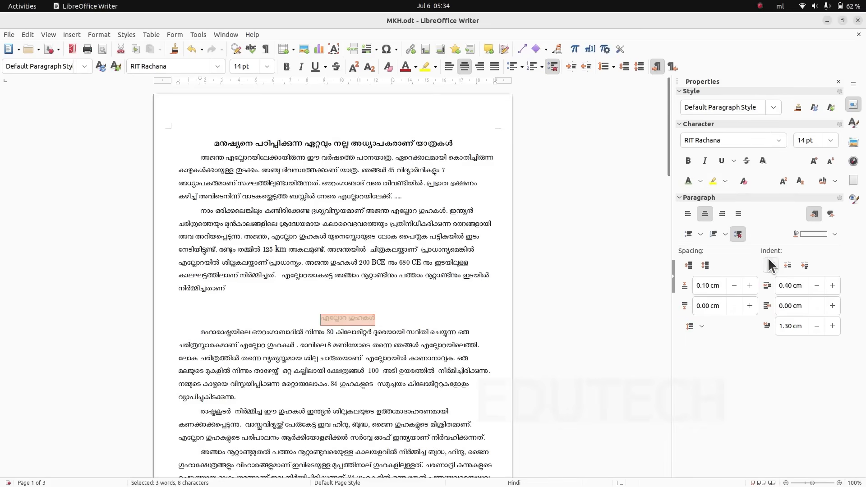
pyautogui.click(687, 160)
pyautogui.click(425, 301)
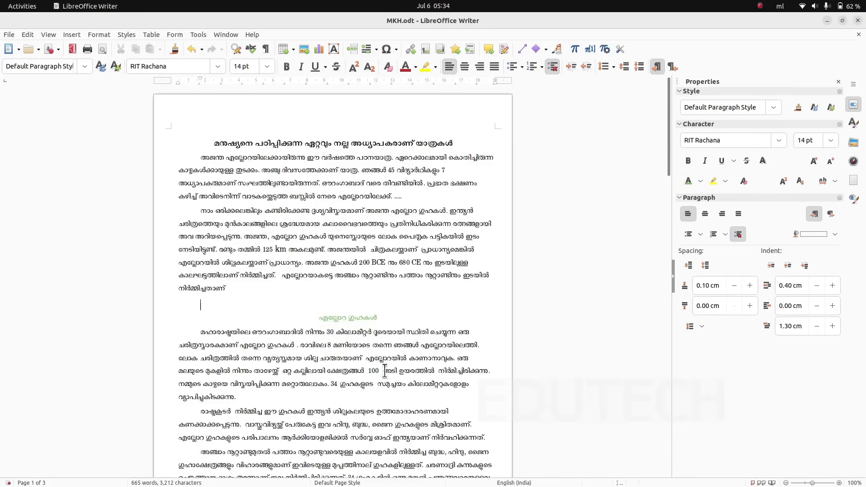
# - Clone the green bold formatting of the Ellora caves heading onto the Ajanta caves heading on page 2 and centre that heading
pyautogui.scroll(-3, 384, 370)
pyautogui.moveTo(318, 228); pyautogui.dragTo(376, 226)
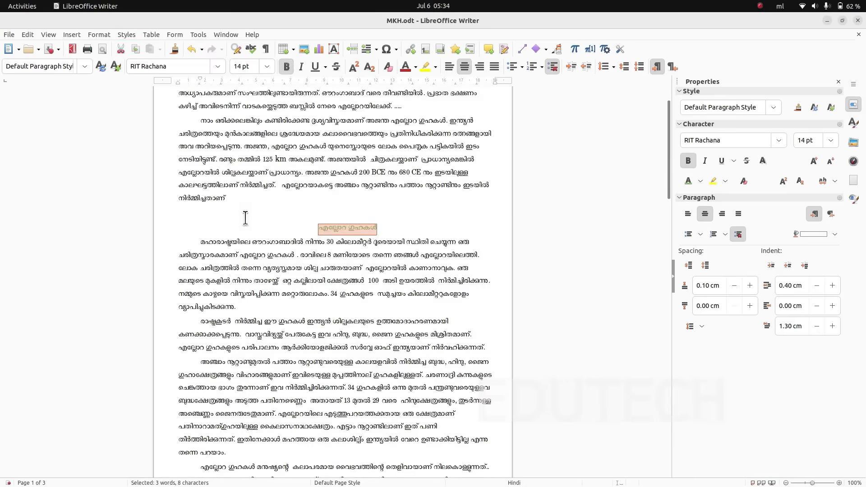
pyautogui.click(174, 53)
pyautogui.scroll(-10, 321, 266)
pyautogui.scroll(-12, 242, 266)
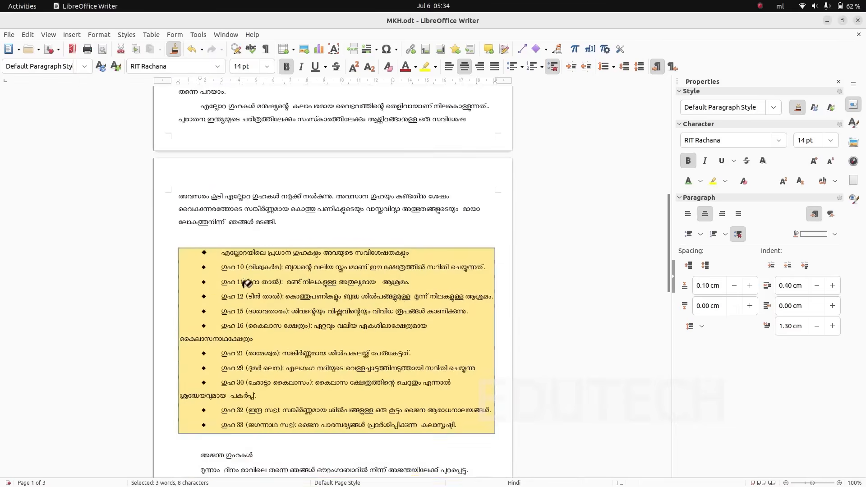
pyautogui.moveTo(260, 319); pyautogui.dragTo(201, 321)
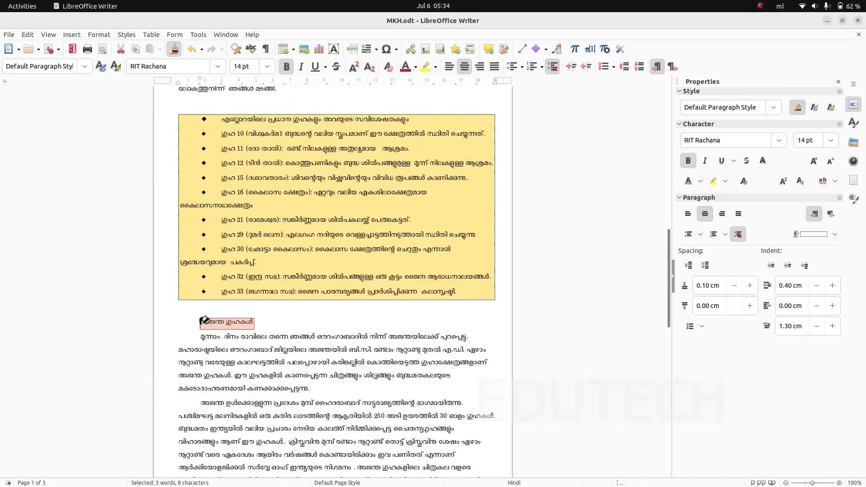
pyautogui.click(704, 213)
# - Apply the cloned heading formatting to the Ellora caves heading on page 3 and set its paragraph spacing to 0.20 cm above and 0.30 cm below
pyautogui.scroll(-15, 315, 375)
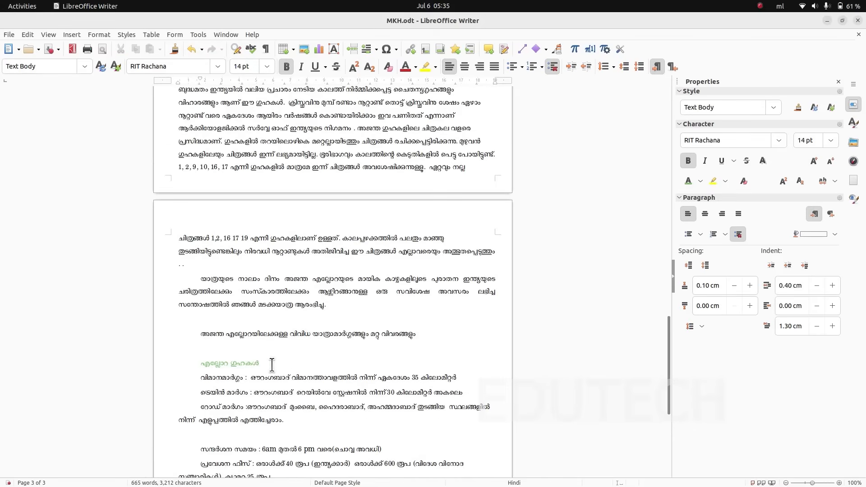
pyautogui.moveTo(272, 364); pyautogui.dragTo(199, 363)
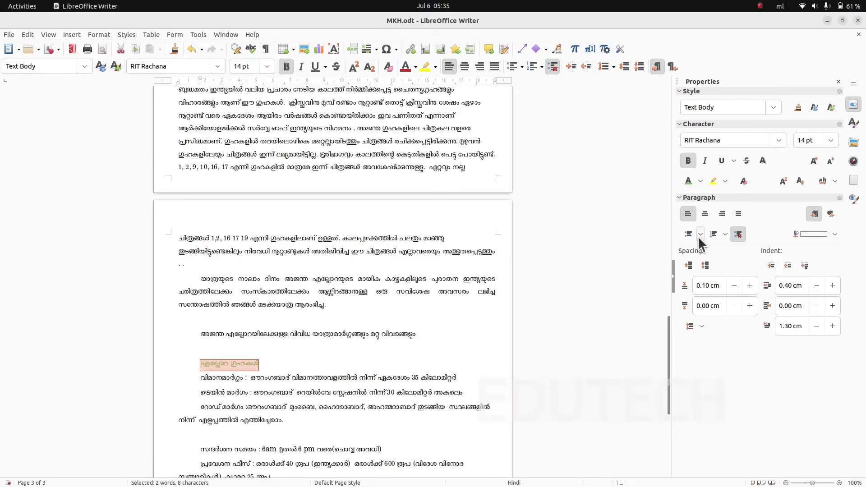
pyautogui.click(689, 268)
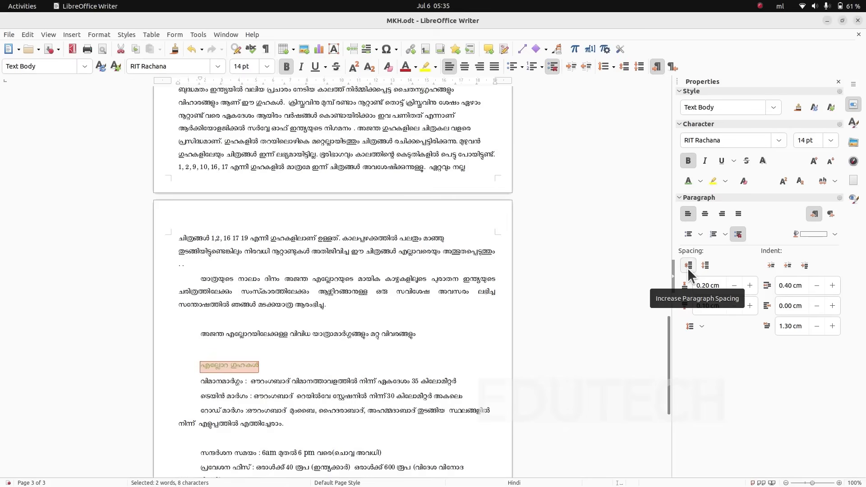
pyautogui.click(688, 268)
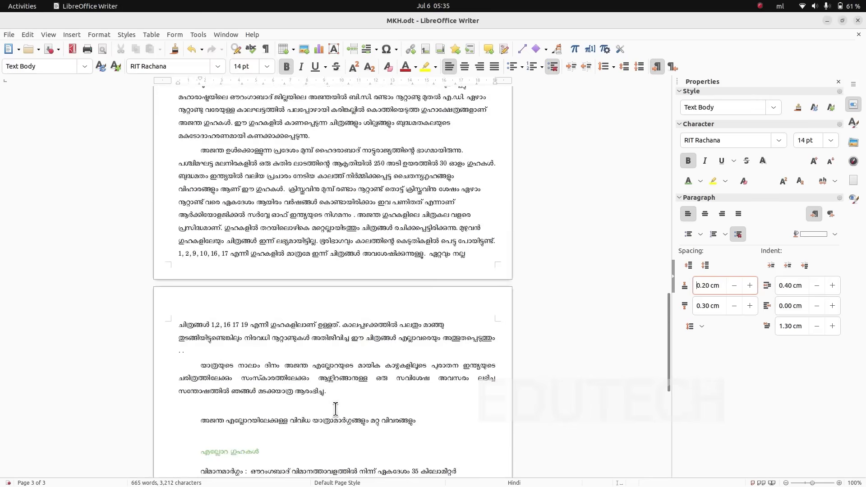
pyautogui.scroll(1, 336, 408)
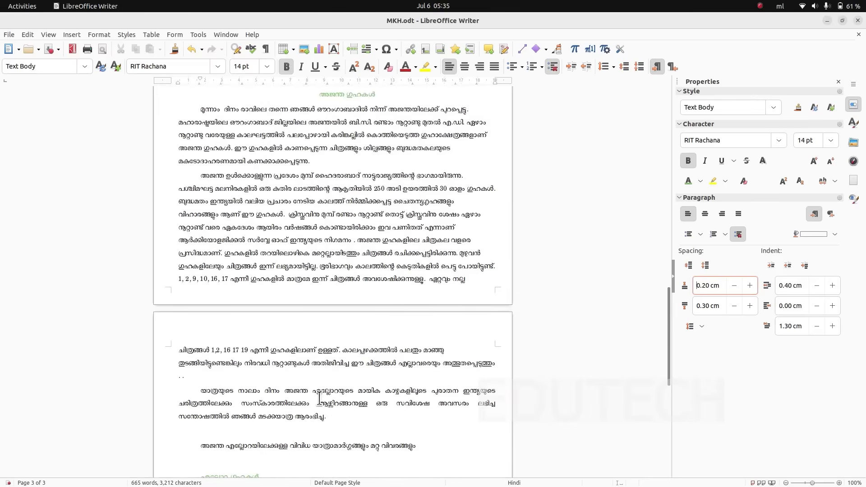
# - Switch to ICT English_8.pdf to read the section on inserting a table, and examine the sample travel-routes table in ajanta.pdf
pyautogui.click(825, 18)
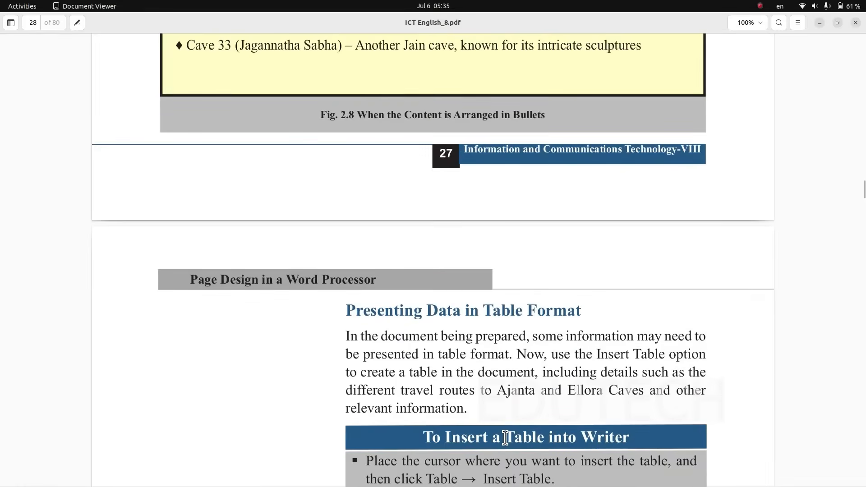
pyautogui.scroll(-5, 505, 438)
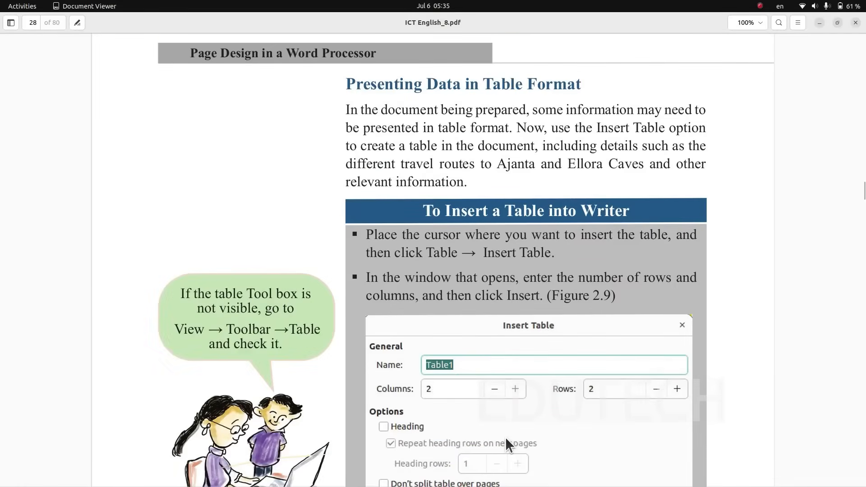
pyautogui.scroll(-5, 505, 437)
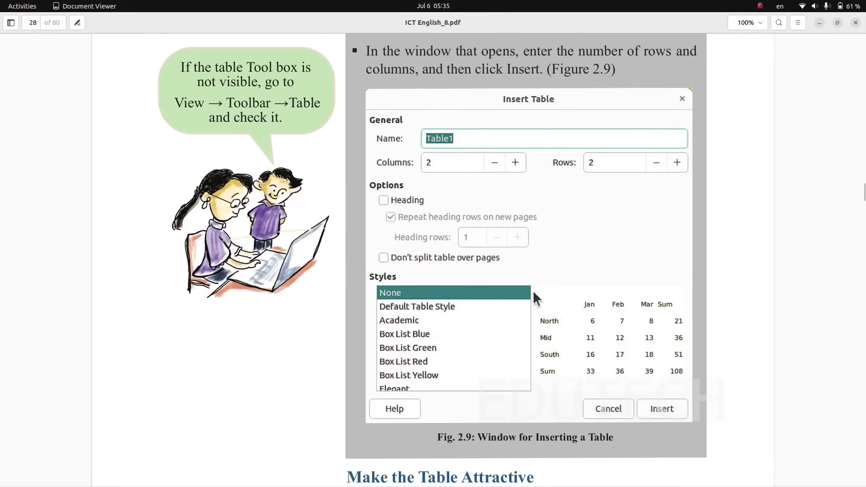
pyautogui.scroll(-3, 496, 383)
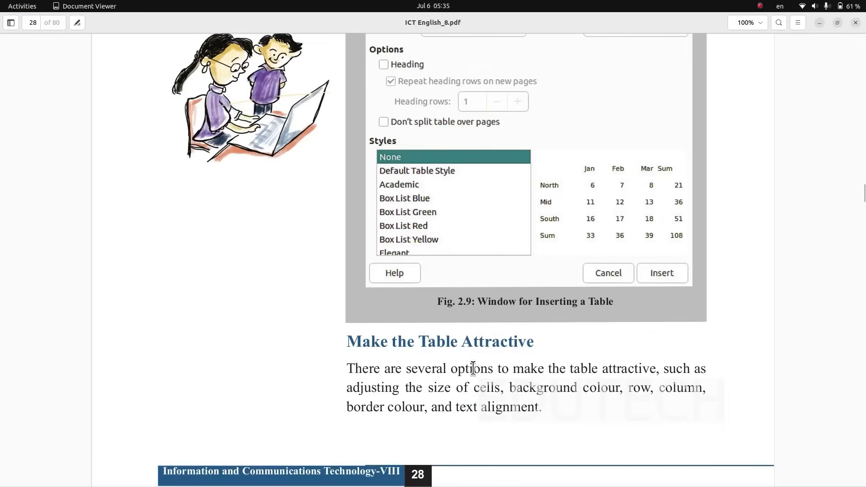
pyautogui.scroll(-3, 473, 368)
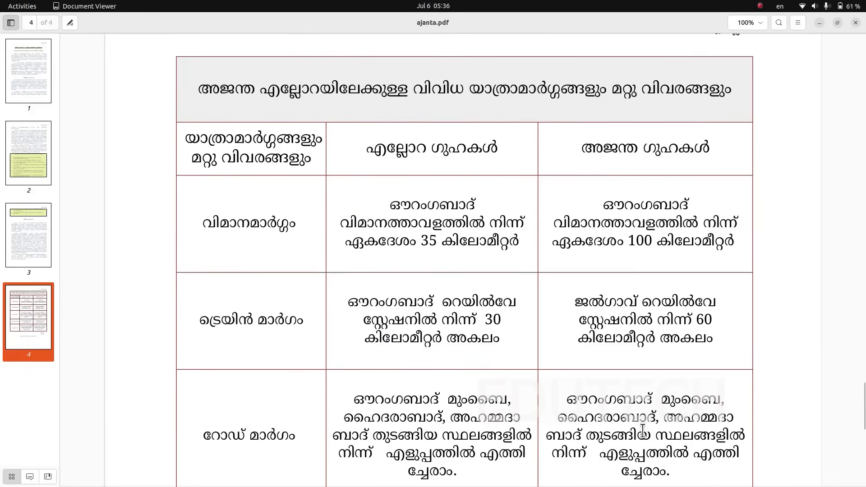
# - Return to MKH.odt in Writer and insert a table of 3 columns and 5 rows on the blank line above the travel-routes title on page 3
pyautogui.hotkey('alt', 'Tab')
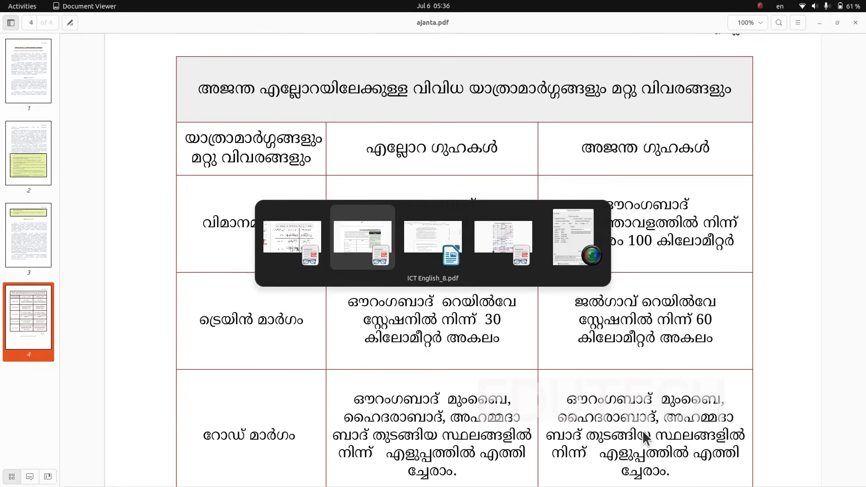
pyautogui.hotkey('alt', 'Tab')
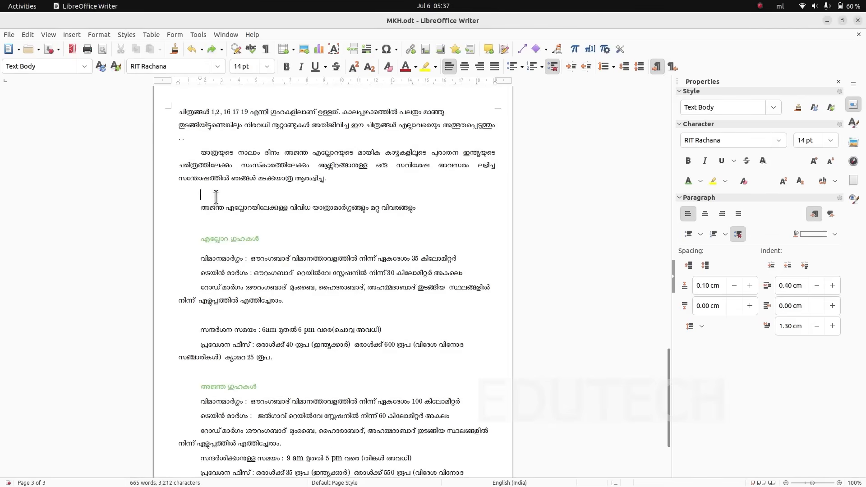
pyautogui.click(155, 34)
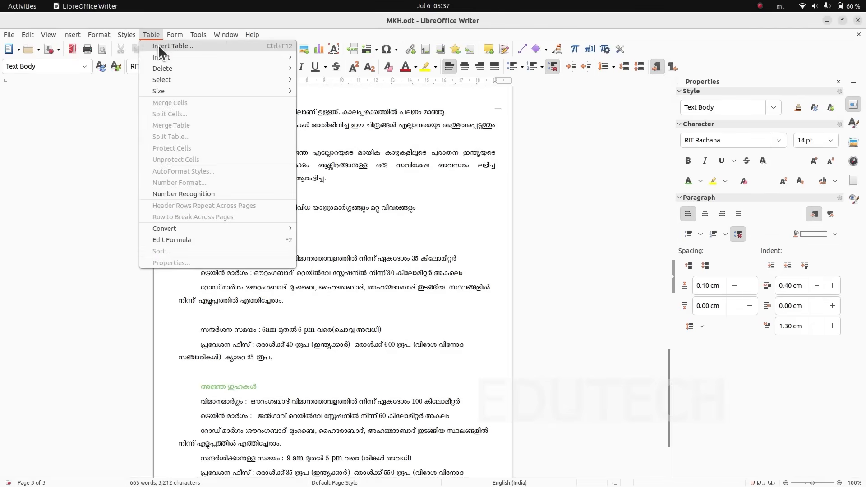
pyautogui.click(158, 45)
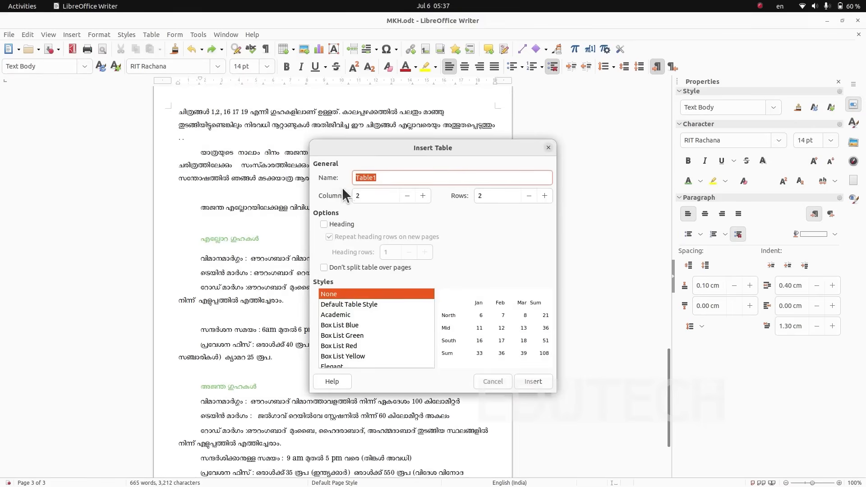
pyautogui.click(423, 195)
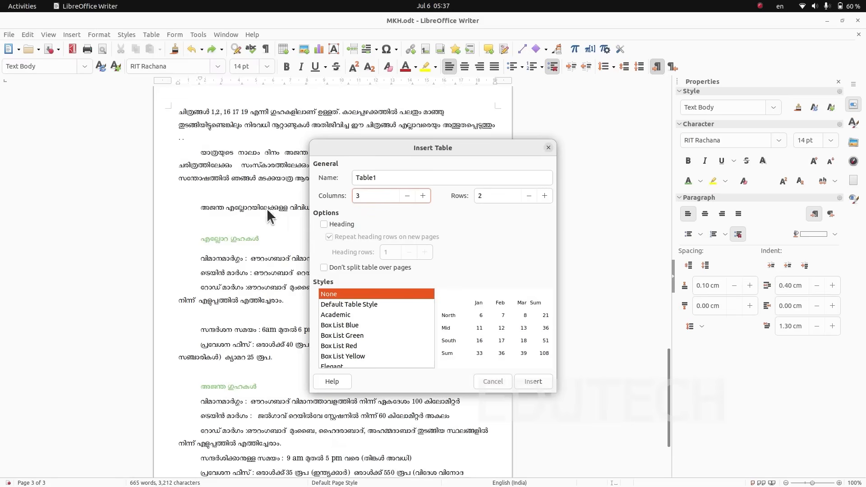
pyautogui.click(545, 195)
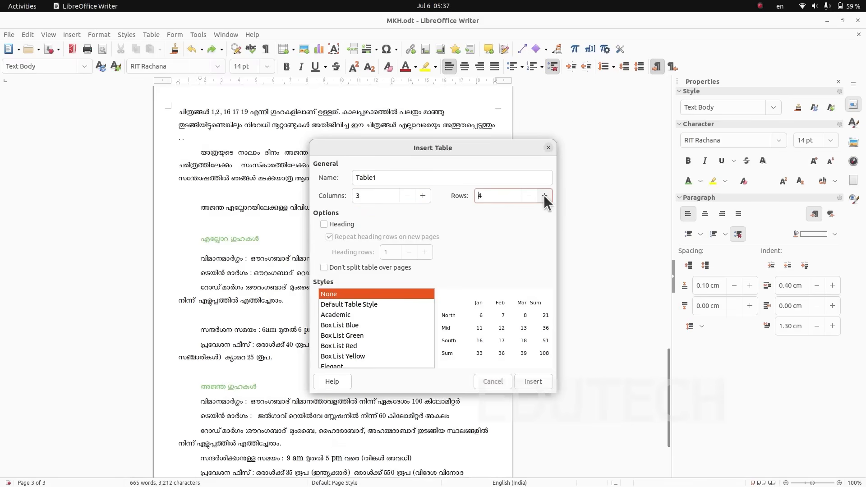
pyautogui.click(543, 195)
pyautogui.click(533, 382)
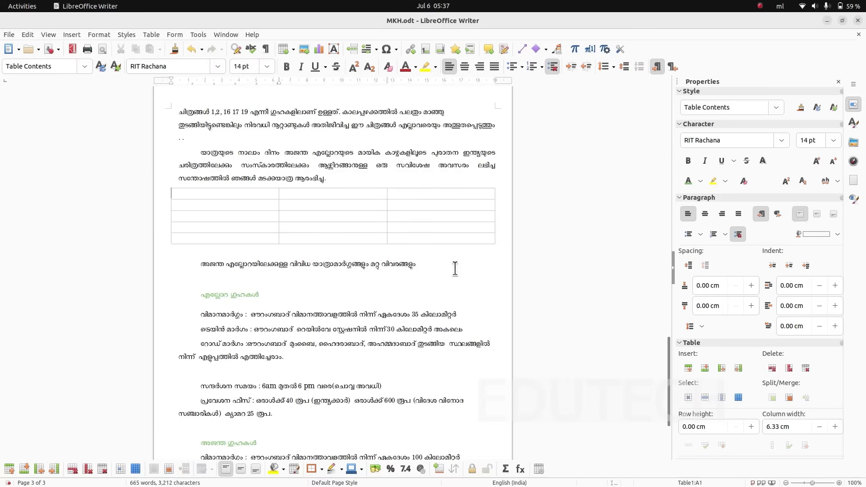
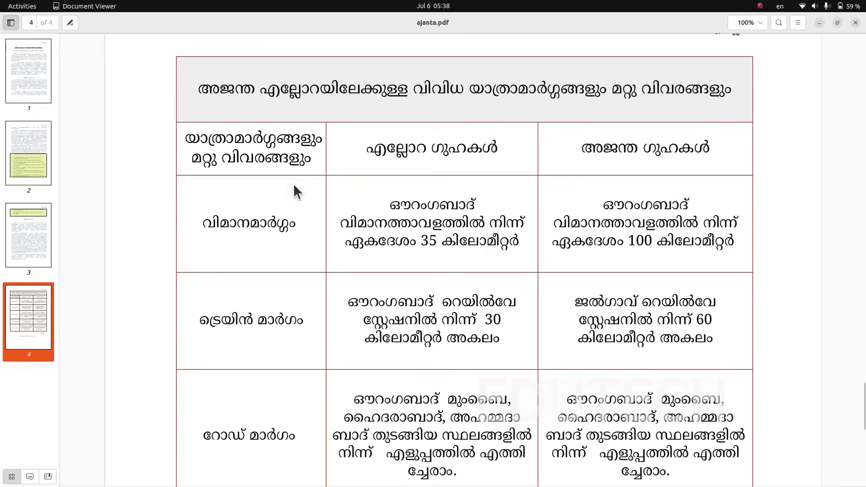
# - Return to MKH.odt in Writer and merge the three cells of the new table's first row
pyautogui.hotkey('alt', 'Tab')
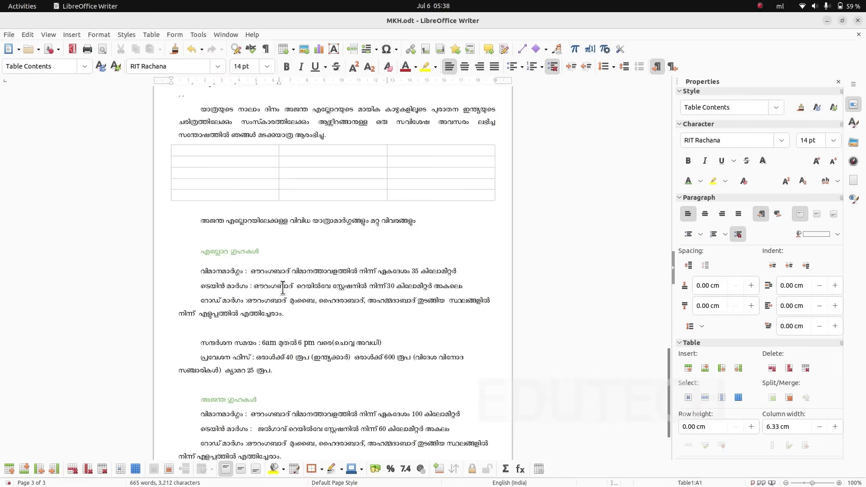
pyautogui.moveTo(201, 222); pyautogui.dragTo(413, 220)
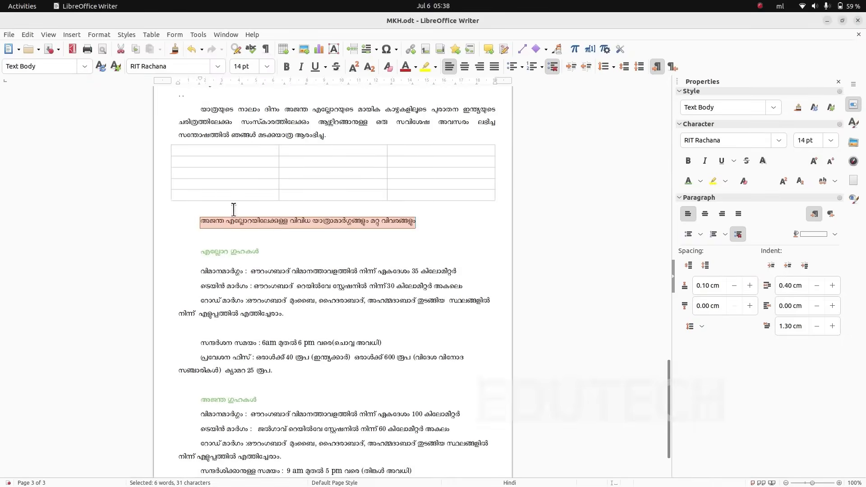
pyautogui.click(231, 149)
pyautogui.moveTo(231, 148); pyautogui.dragTo(388, 154)
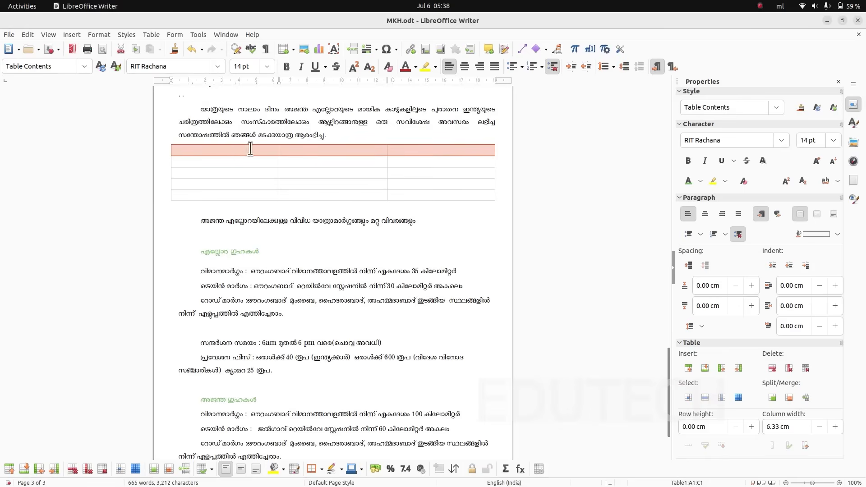
pyautogui.rightClick(368, 150)
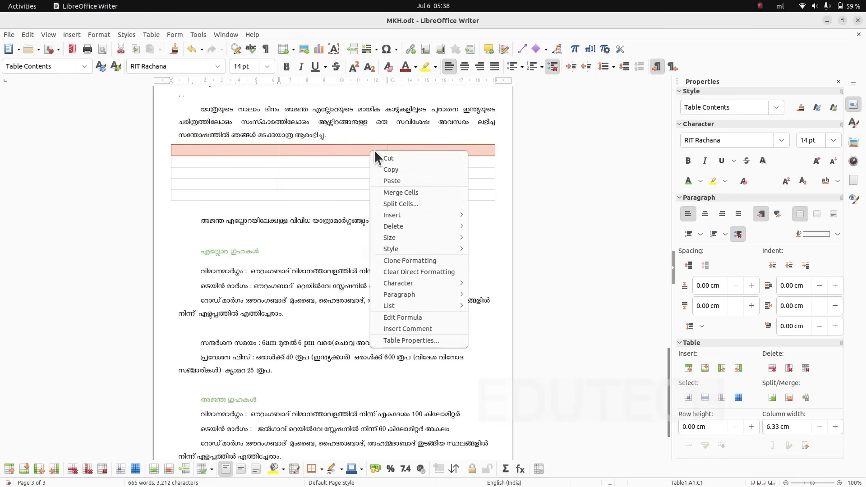
pyautogui.click(407, 192)
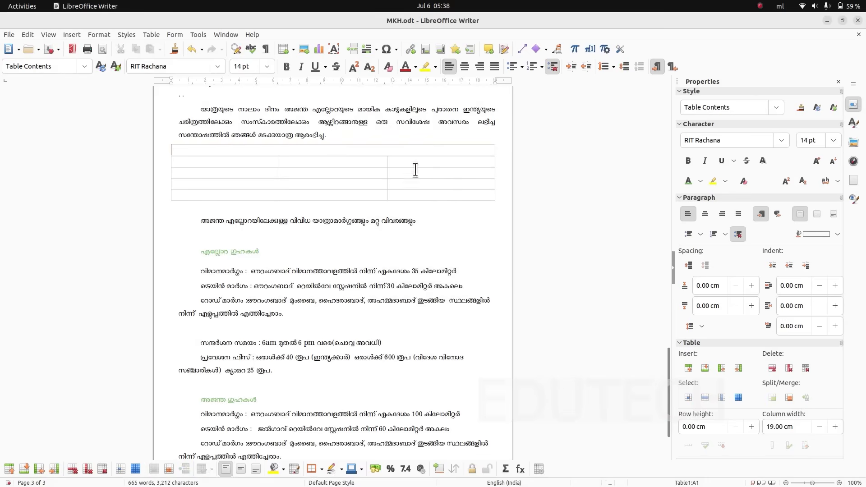
# - Move the travel-routes title from below the table into the merged first row and centre it
pyautogui.moveTo(413, 224); pyautogui.dragTo(195, 220)
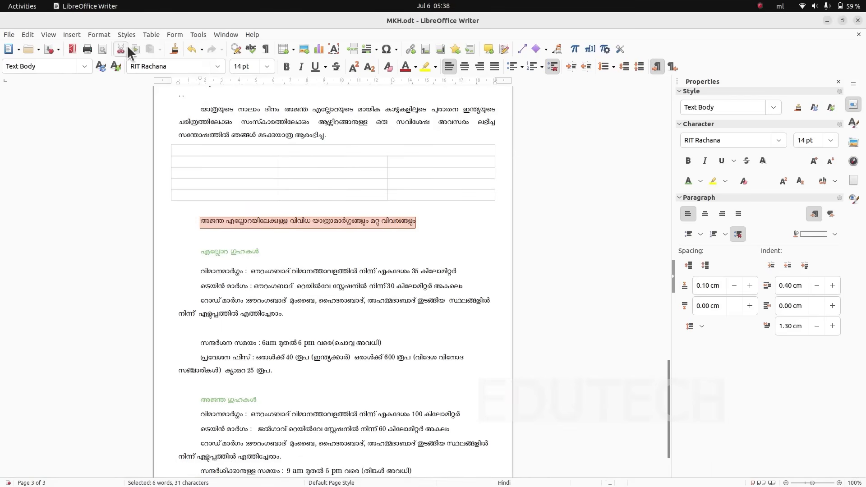
pyautogui.click(121, 47)
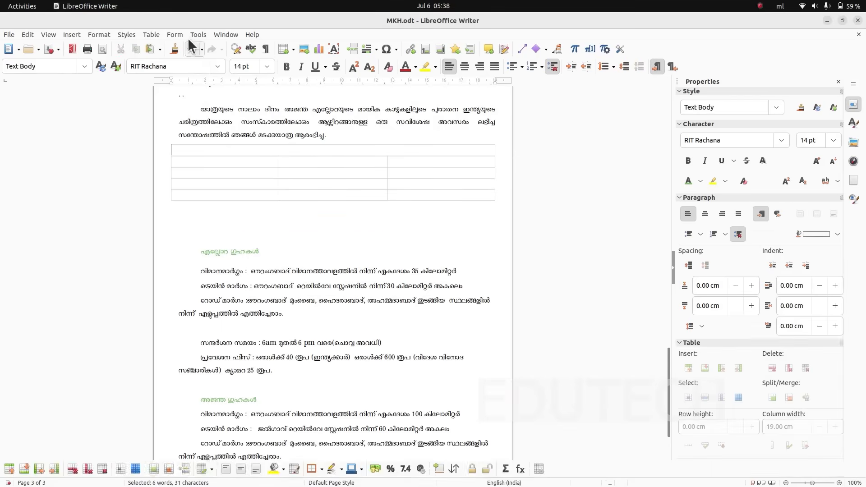
pyautogui.click(150, 47)
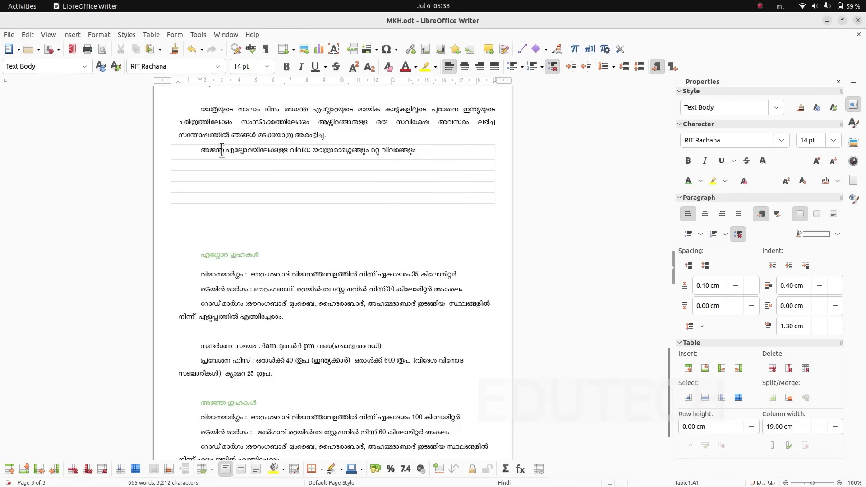
pyautogui.click(464, 66)
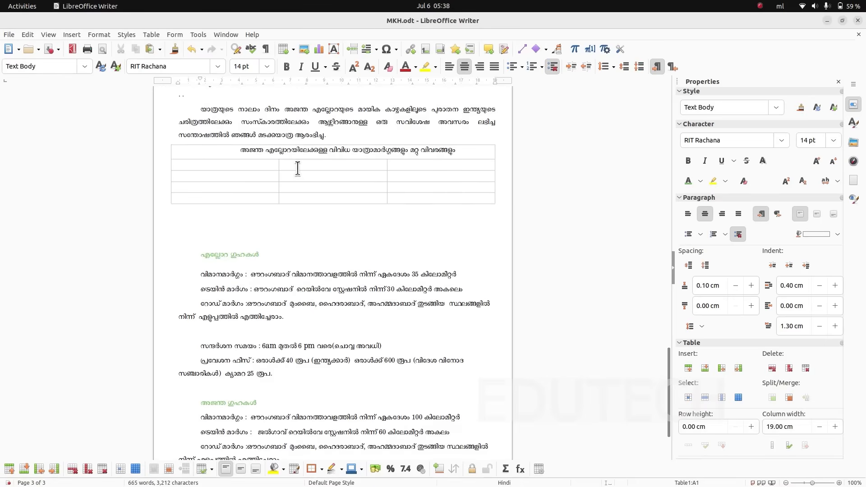
# - Check the column headings in ajanta.pdf, then copy യാത്രാമാർഗ്ഗങ്ങളും മറ്റു വിവരങ്ങളും from the table title into the second row's first cell, left-aligned
pyautogui.click(245, 166)
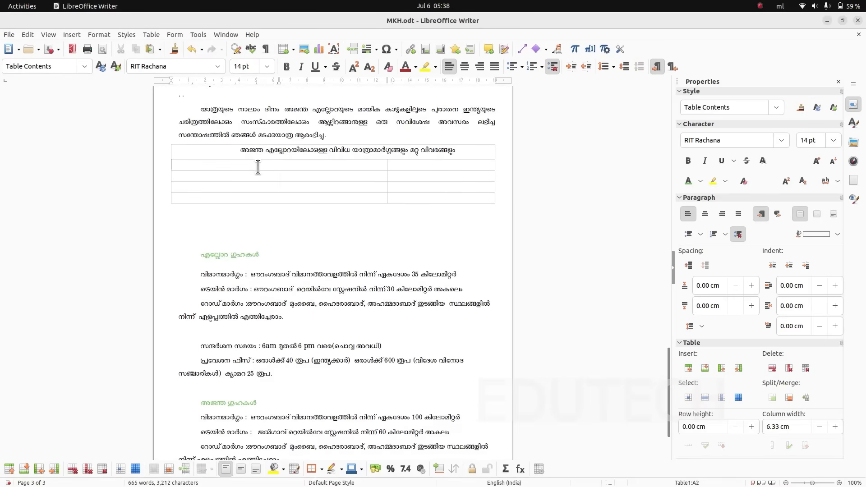
pyautogui.hotkey('alt', 'Tab')
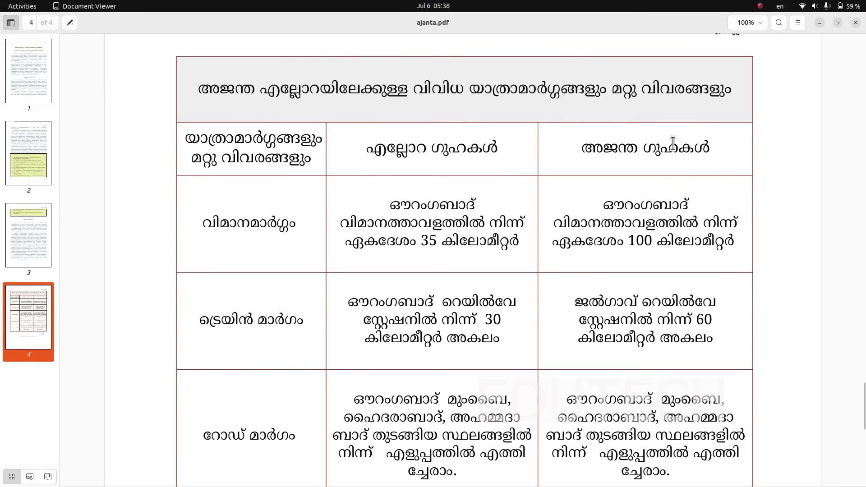
pyautogui.hotkey('alt', 'Tab')
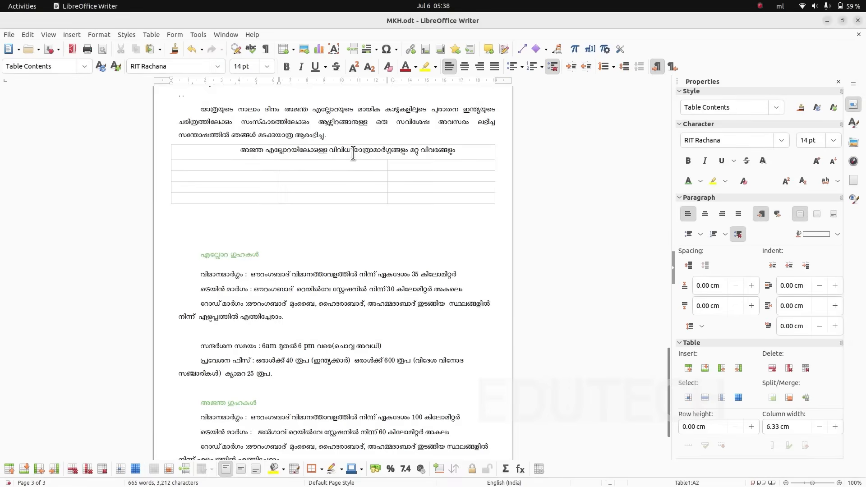
pyautogui.moveTo(353, 151); pyautogui.dragTo(461, 152)
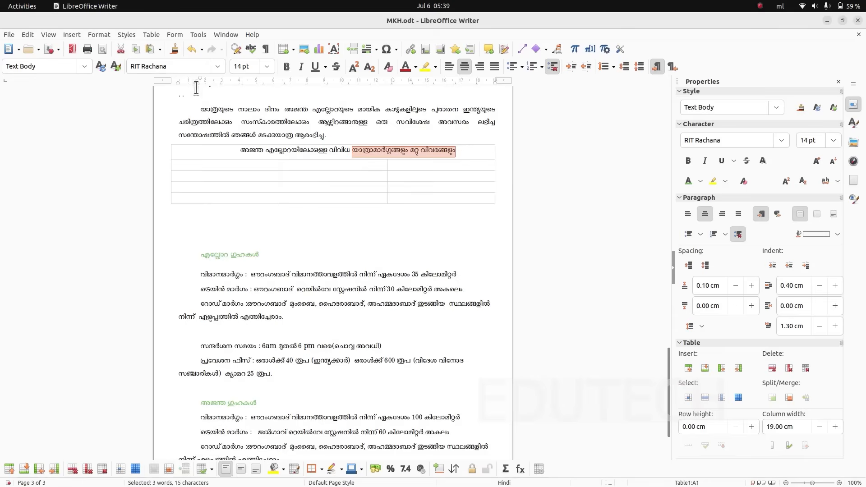
pyautogui.click(203, 163)
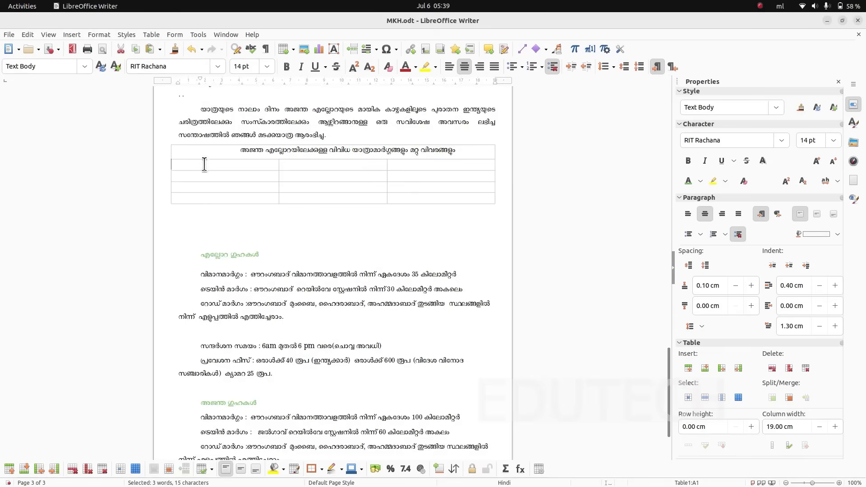
pyautogui.hotkey('ctrl', 'v')
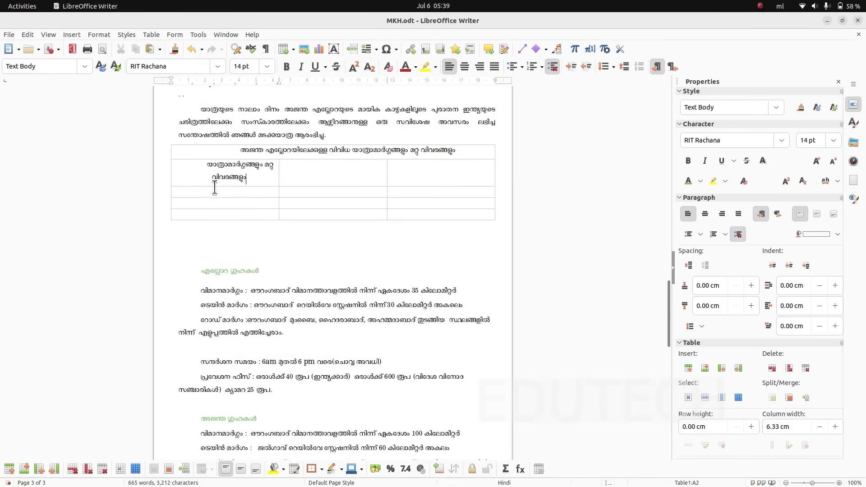
pyautogui.click(449, 66)
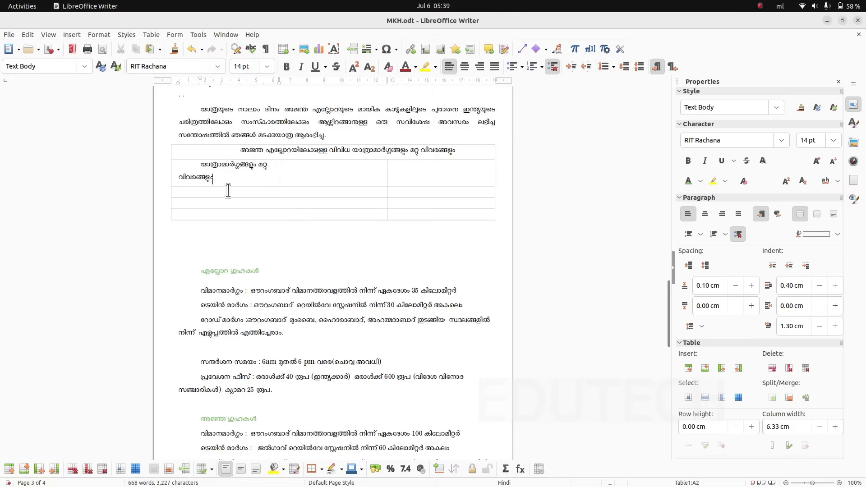
# - Set the text in the second row's first cell to 13 pt and remove its first-line indent
pyautogui.moveTo(227, 179); pyautogui.dragTo(190, 166)
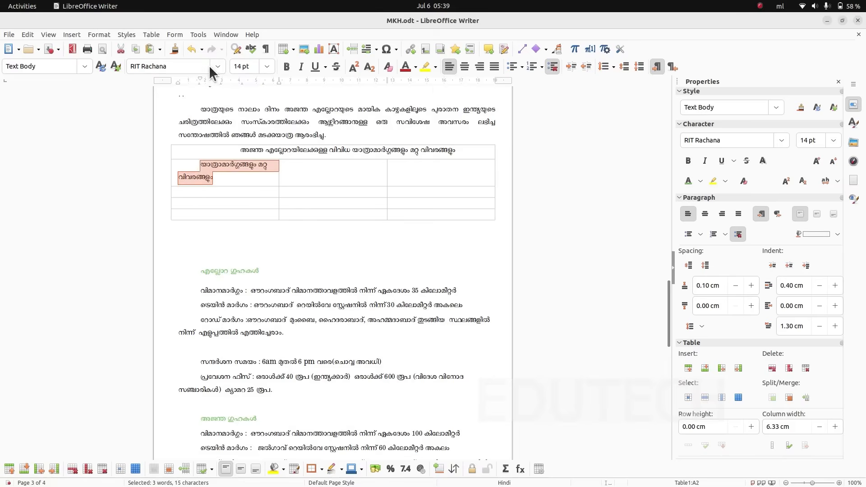
pyautogui.click(269, 67)
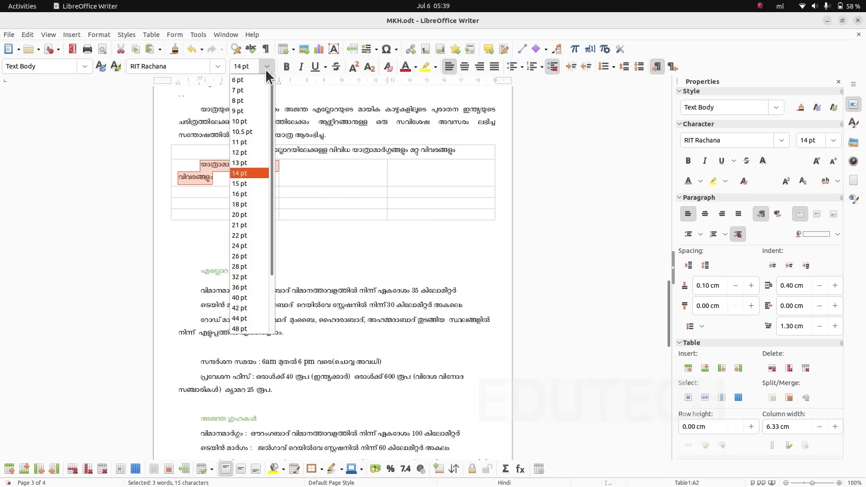
pyautogui.click(250, 166)
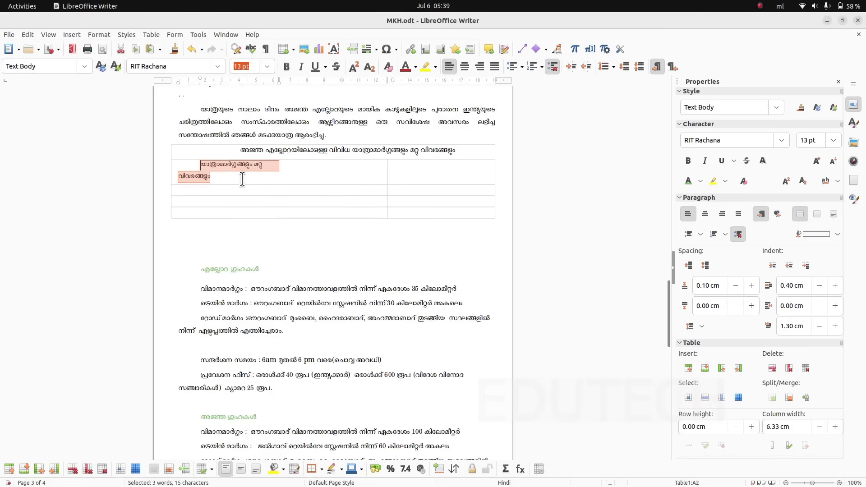
pyautogui.click(200, 164)
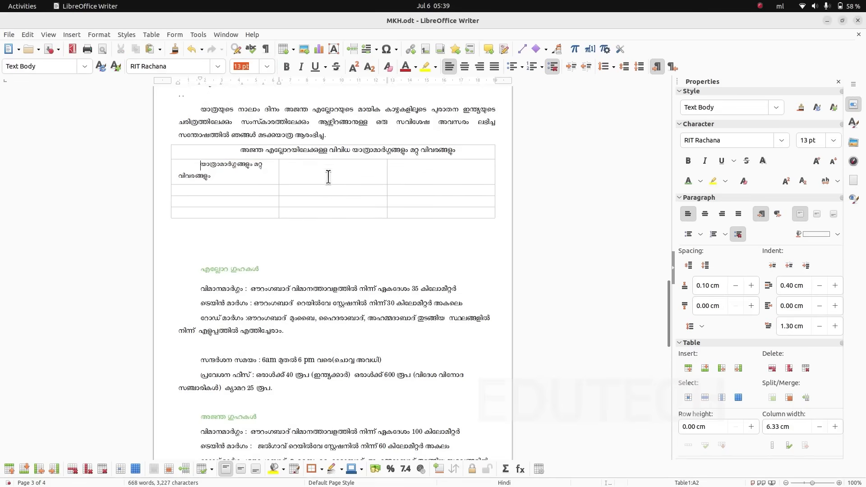
pyautogui.press('BackSpace')
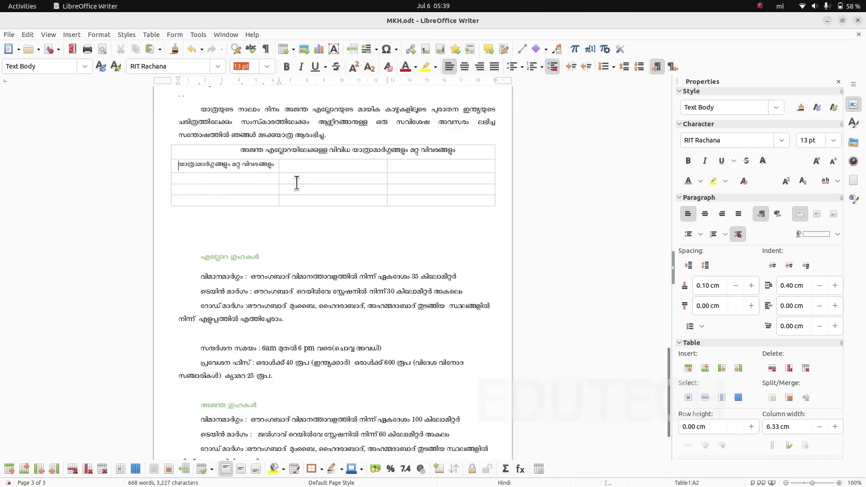
# - Move the green Ellora caves heading from below the table into the second row's middle cell
pyautogui.click(264, 256)
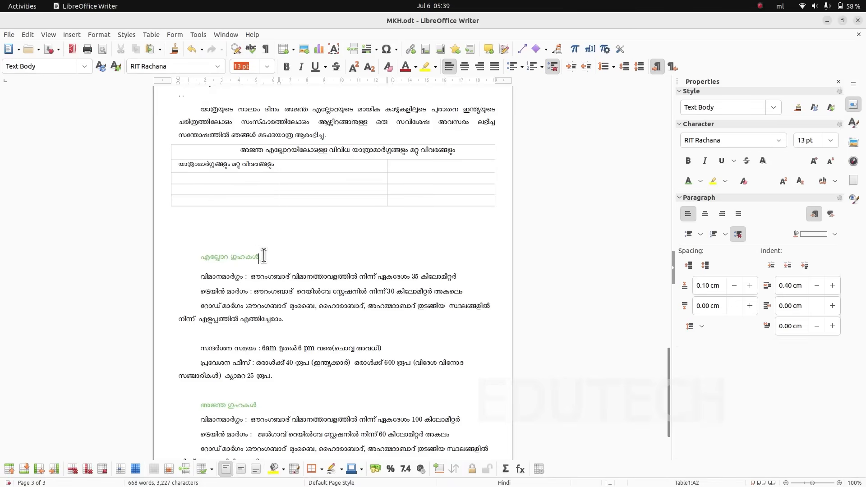
pyautogui.moveTo(264, 255); pyautogui.dragTo(204, 255)
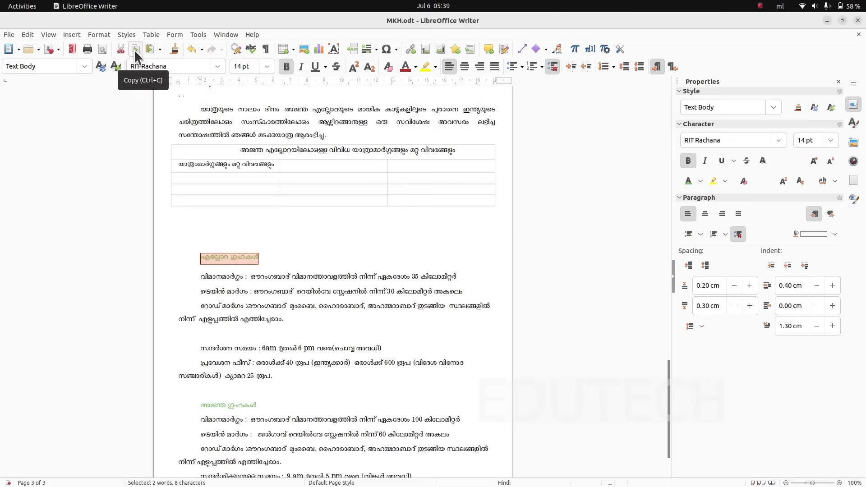
pyautogui.click(120, 50)
pyautogui.click(304, 166)
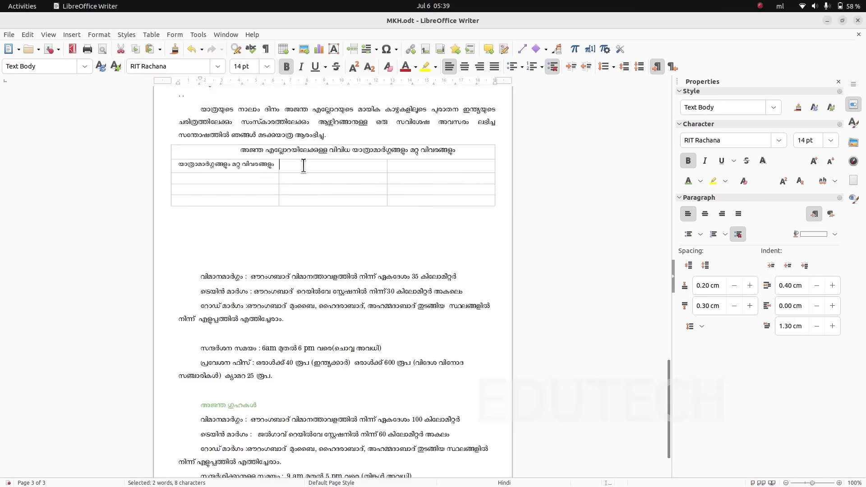
pyautogui.click(148, 50)
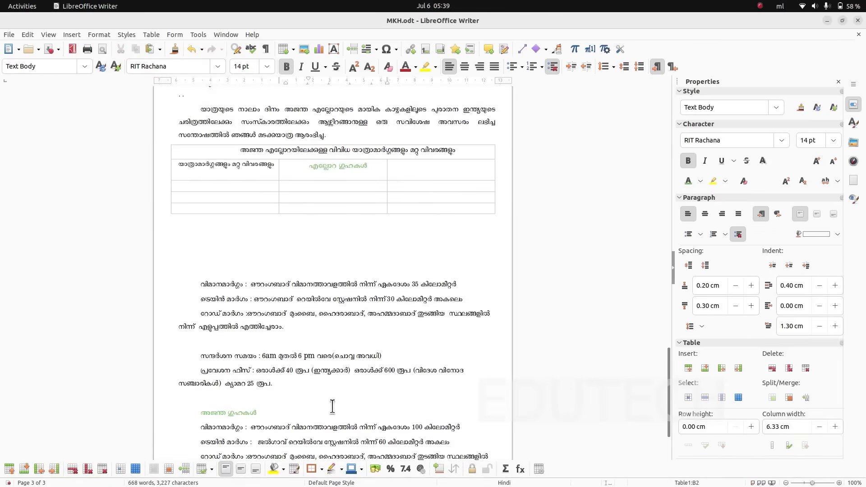
# - Move the green Ajanta caves heading from below the table into the second row's third cell
pyautogui.scroll(-4, 331, 406)
pyautogui.moveTo(265, 329); pyautogui.dragTo(200, 330)
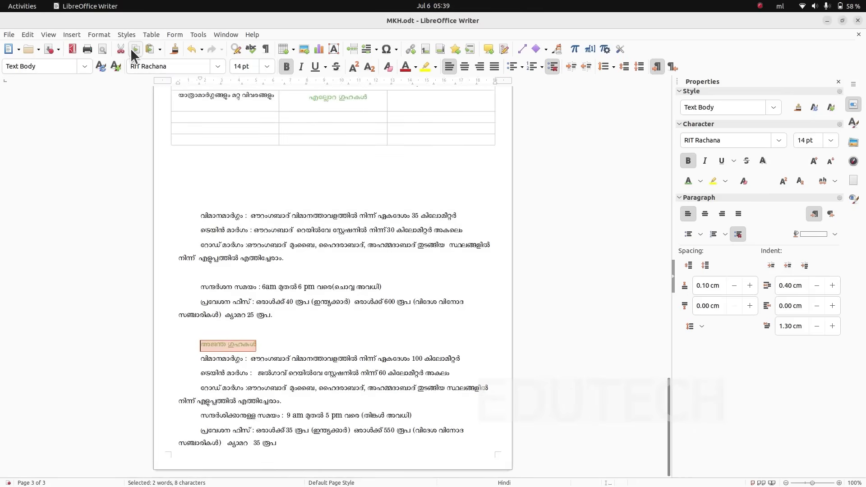
pyautogui.click(122, 49)
pyautogui.click(430, 102)
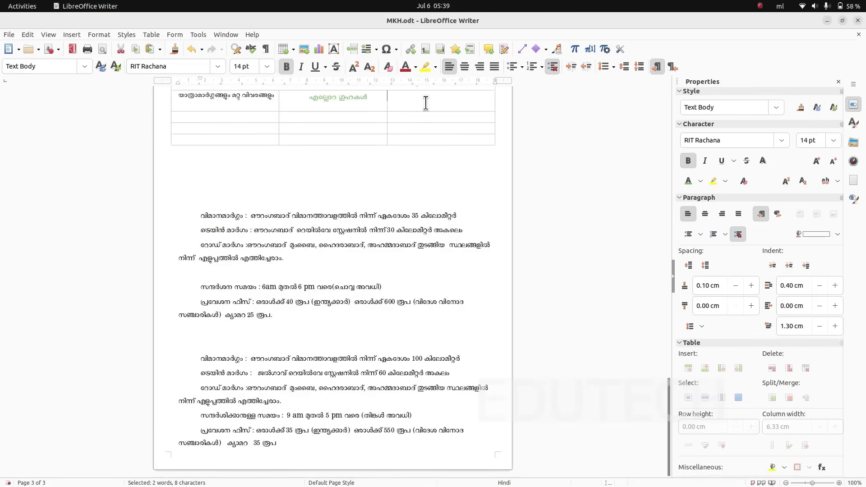
pyautogui.click(153, 49)
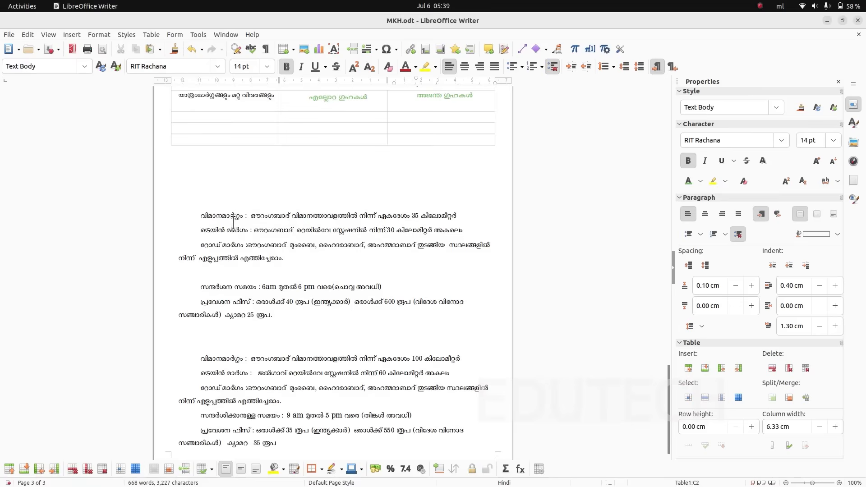
# - Move the label വിമാനമാർഗ്ഗം from the Ellora details below the table into the third row's first cell
pyautogui.moveTo(201, 218); pyautogui.dragTo(244, 216)
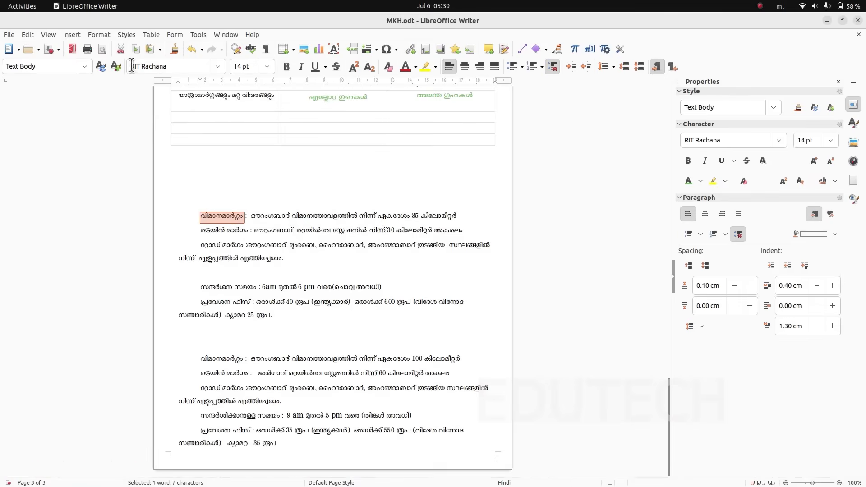
pyautogui.click(121, 49)
pyautogui.click(189, 114)
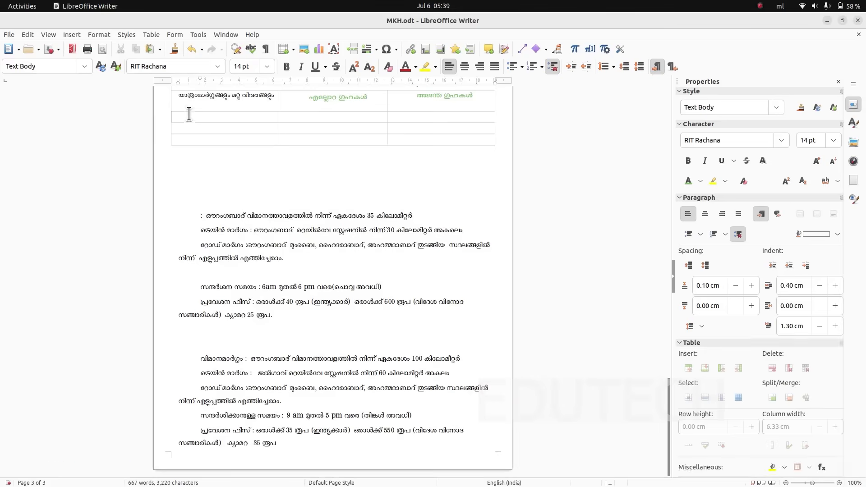
pyautogui.click(153, 48)
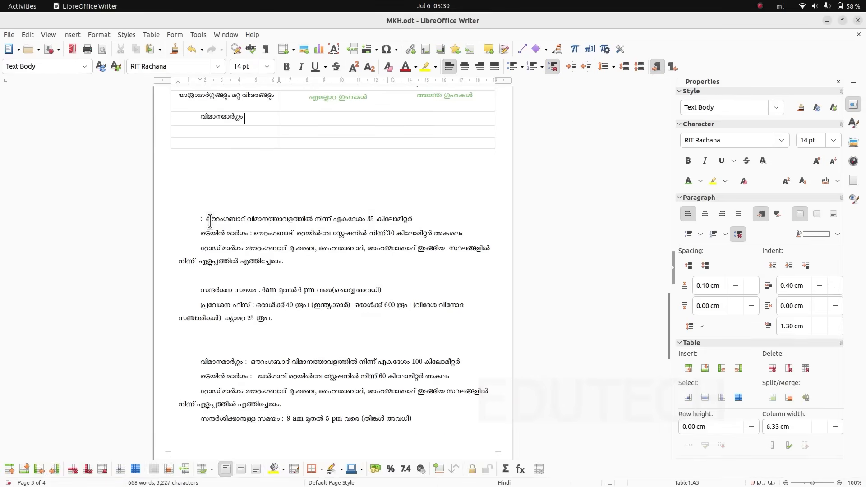
# - Move the Ellora airport distance text (35 കിലോമീറ്റർ) from below the table into the third row's middle cell
pyautogui.moveTo(207, 220); pyautogui.dragTo(419, 221)
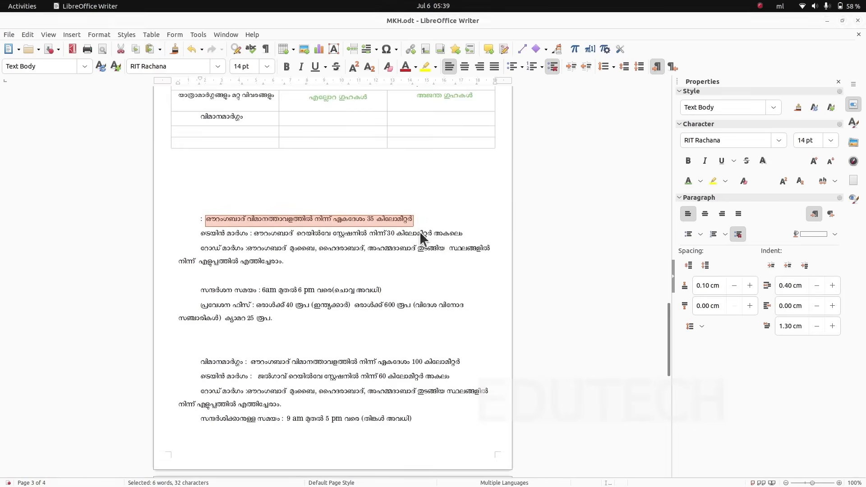
pyautogui.hotkey('alt', 'Tab')
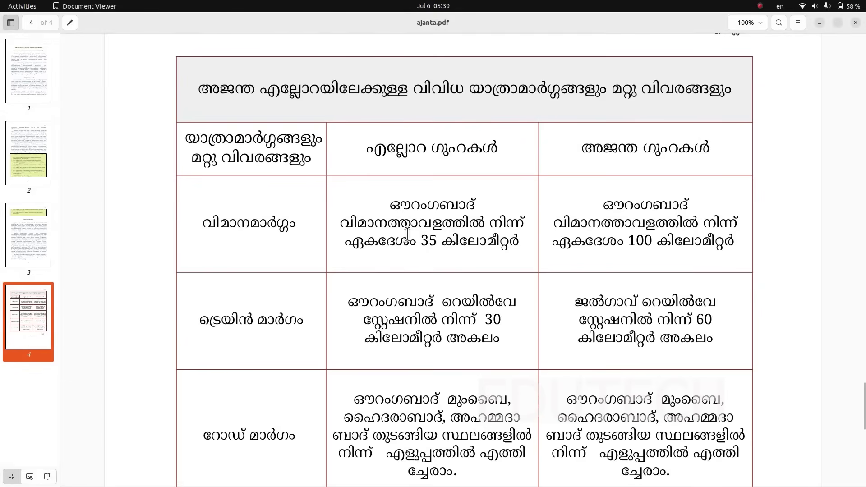
pyautogui.hotkey('alt', 'Tab')
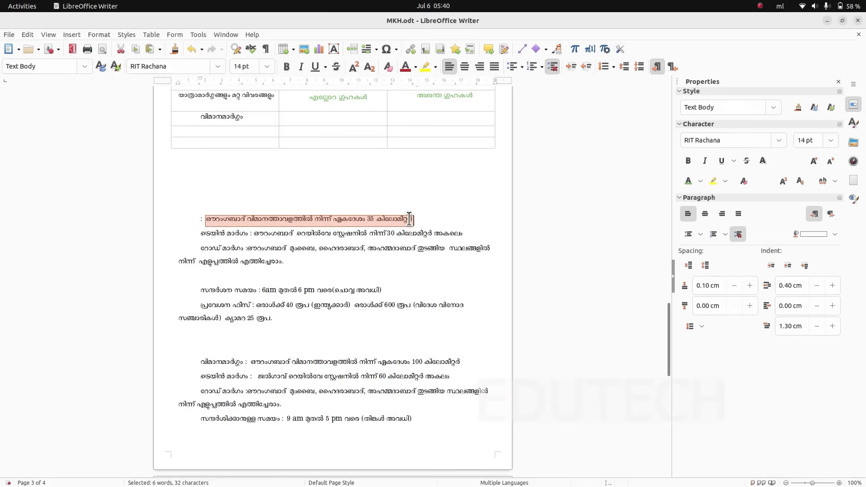
pyautogui.click(121, 49)
pyautogui.click(305, 121)
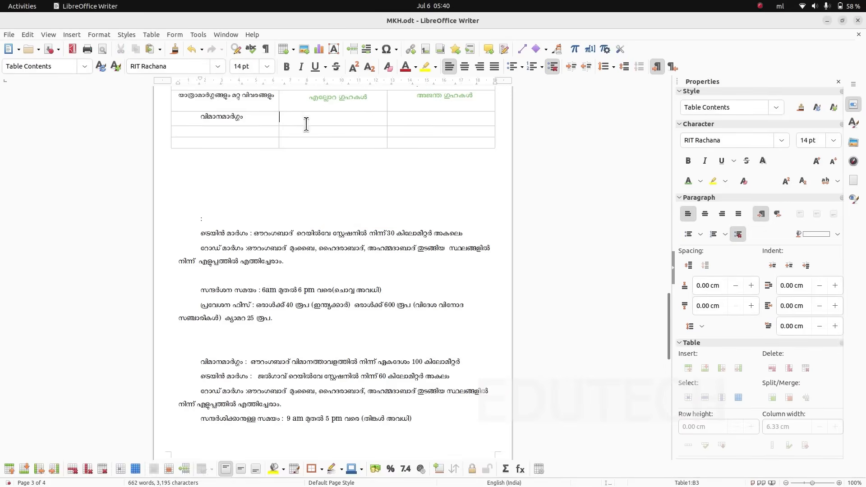
pyautogui.hotkey('ctrl', 'v')
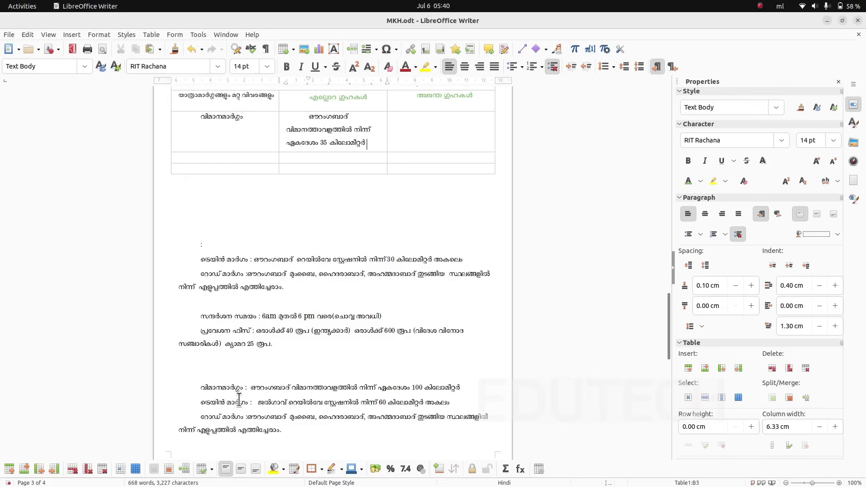
# - Move the Ajanta airport distance text (100 കിലോമീറ്റർ) from below the table into the third row's third cell
pyautogui.moveTo(251, 388); pyautogui.dragTo(485, 393)
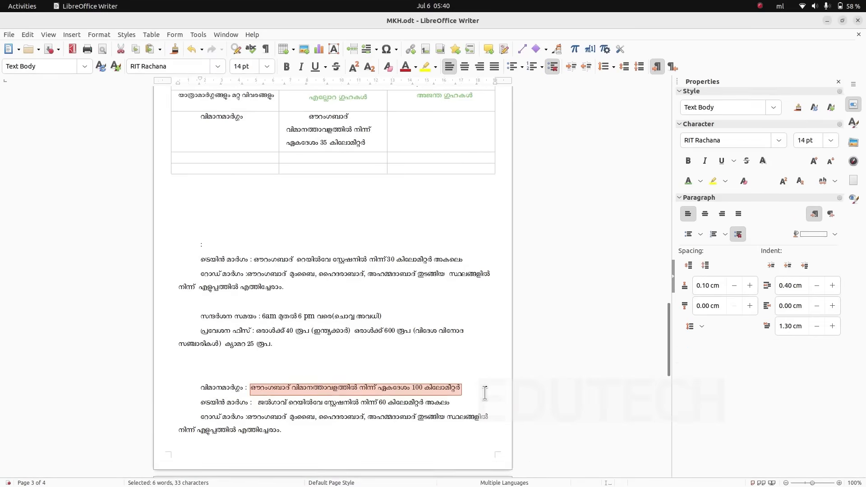
pyautogui.click(120, 47)
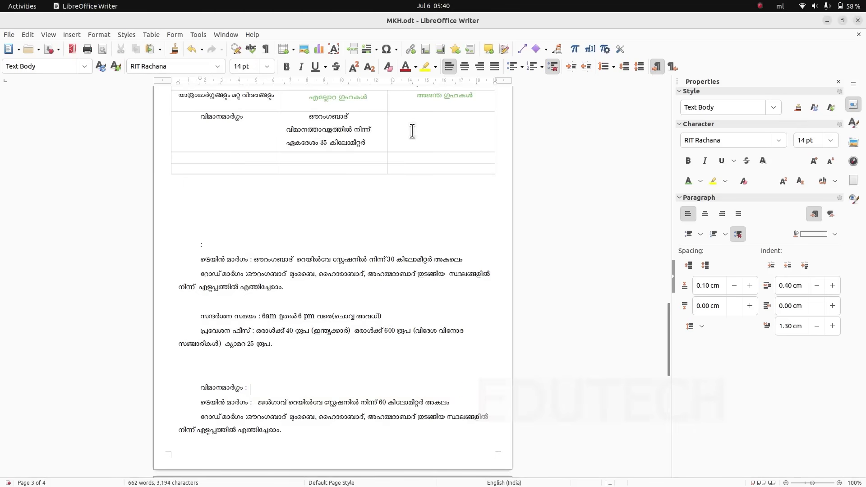
pyautogui.click(412, 131)
pyautogui.hotkey('ctrl', 'v')
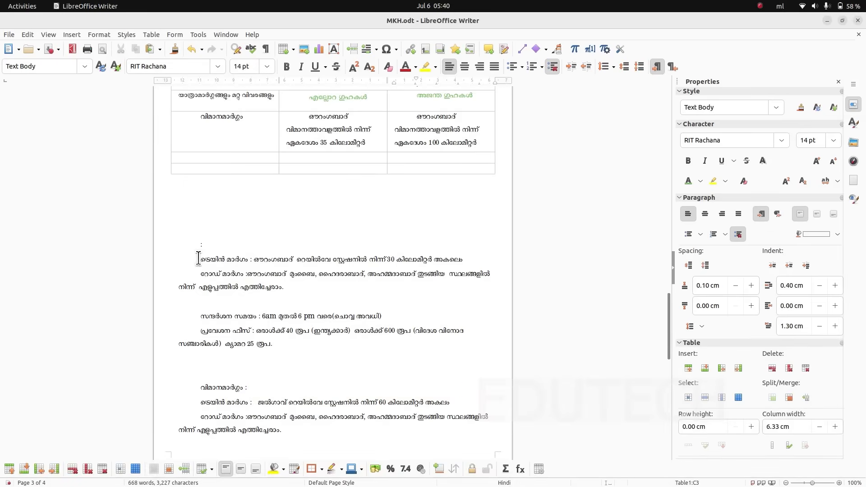
# - Move the label ട്രെയിൻ മാർഗം from the Ellora details below the table into the fourth row's first cell
pyautogui.moveTo(198, 259); pyautogui.dragTo(248, 261)
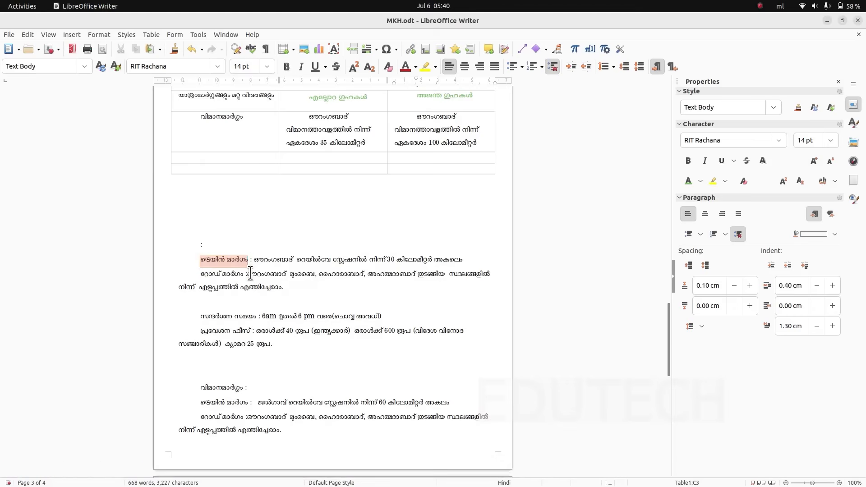
pyautogui.click(120, 48)
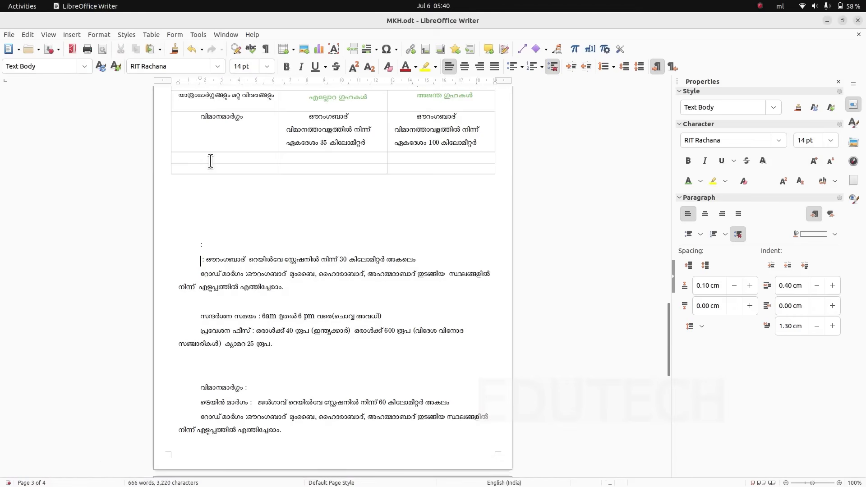
pyautogui.click(217, 158)
pyautogui.hotkey('ctrl', 'v')
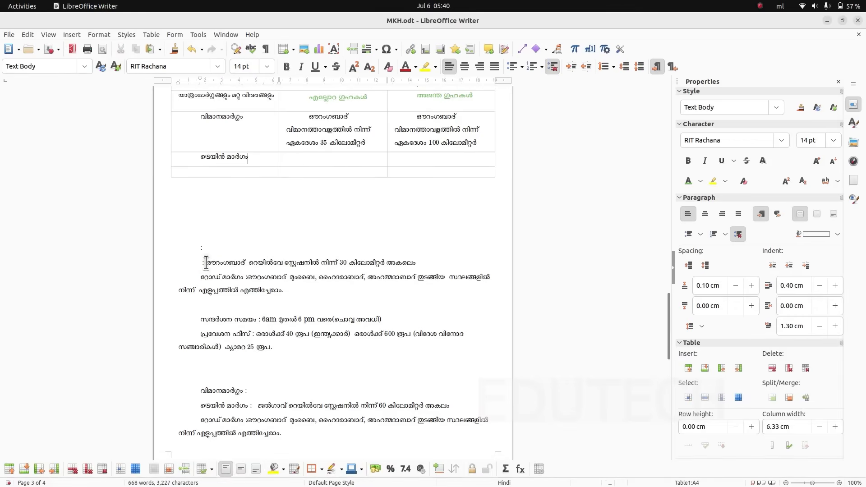
# - Move the Ellora railway station text (30 കിലോമീറ്റർ) into the fourth row's middle cell and remove its first-line indent
pyautogui.moveTo(206, 262); pyautogui.dragTo(427, 262)
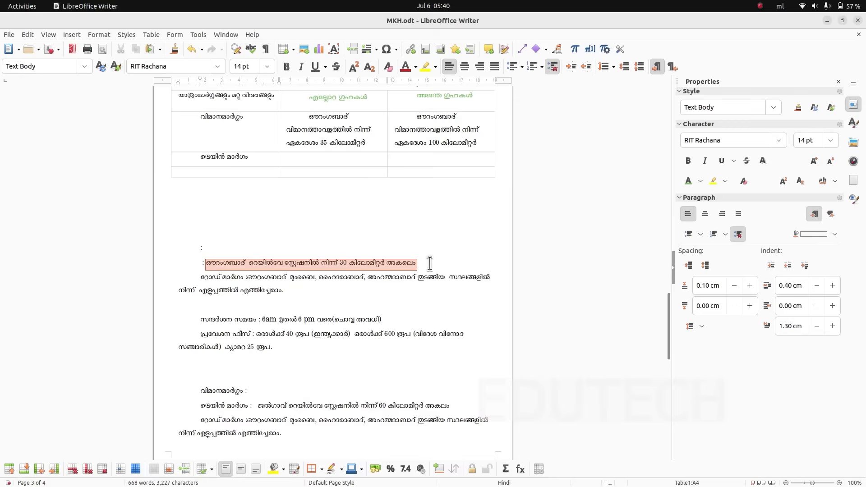
pyautogui.click(123, 48)
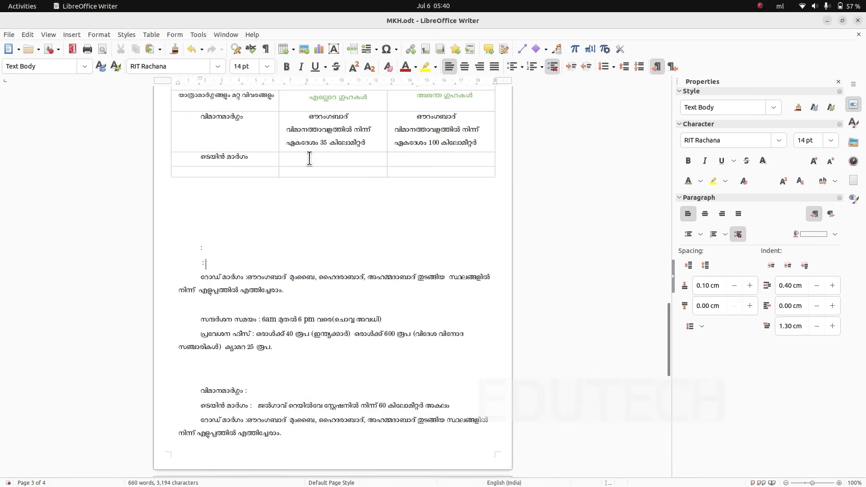
pyautogui.click(309, 161)
pyautogui.hotkey('ctrl', 'v')
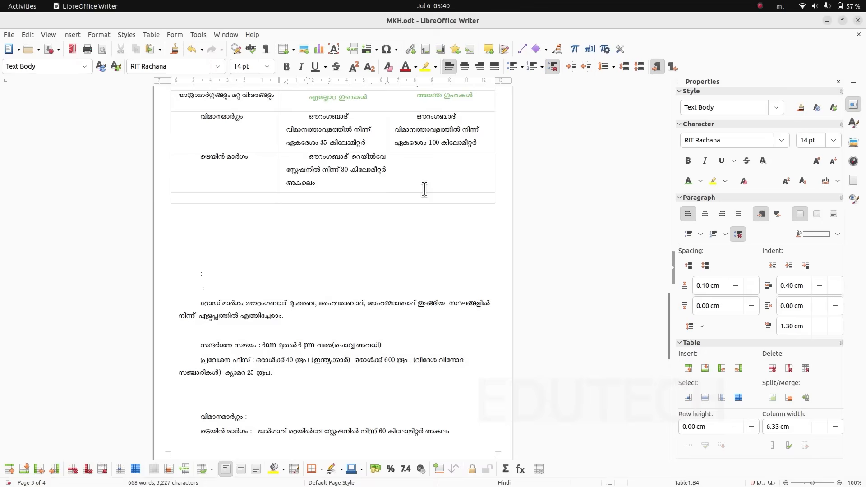
pyautogui.press('BackSpace')
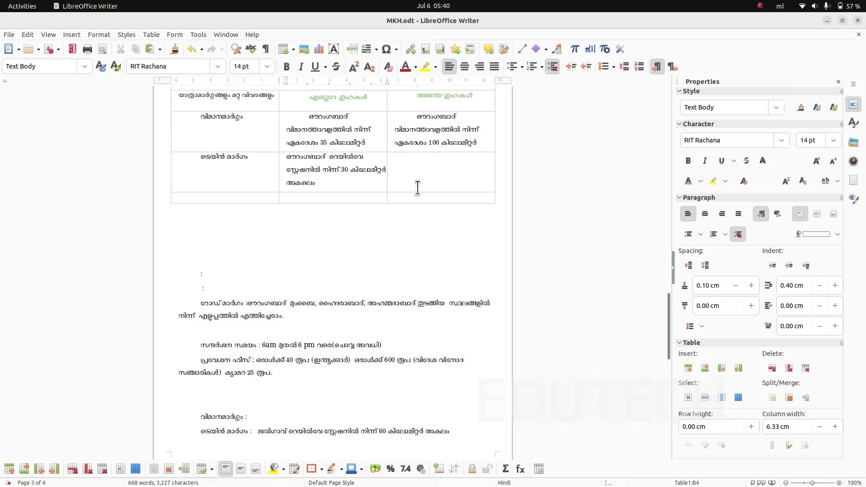
# - Move the Ajanta railway station text (60 കിലോമീറ്റർ) into the fourth row's third cell, without a first-line indent
pyautogui.scroll(-2, 243, 381)
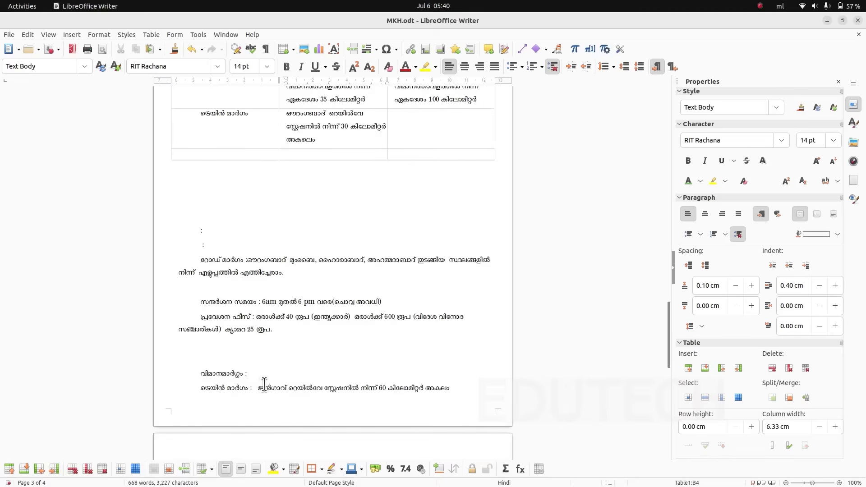
pyautogui.moveTo(258, 388); pyautogui.dragTo(353, 399)
pyautogui.scroll(-4, 455, 397)
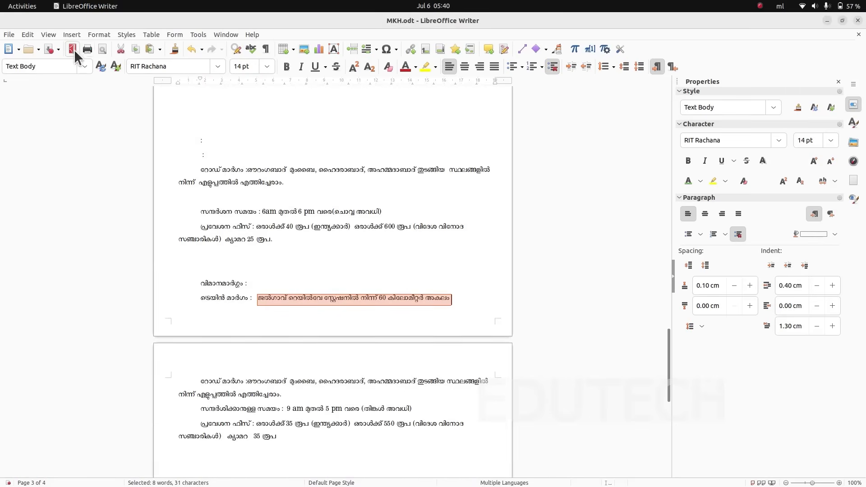
pyautogui.click(120, 49)
pyautogui.scroll(4, 281, 276)
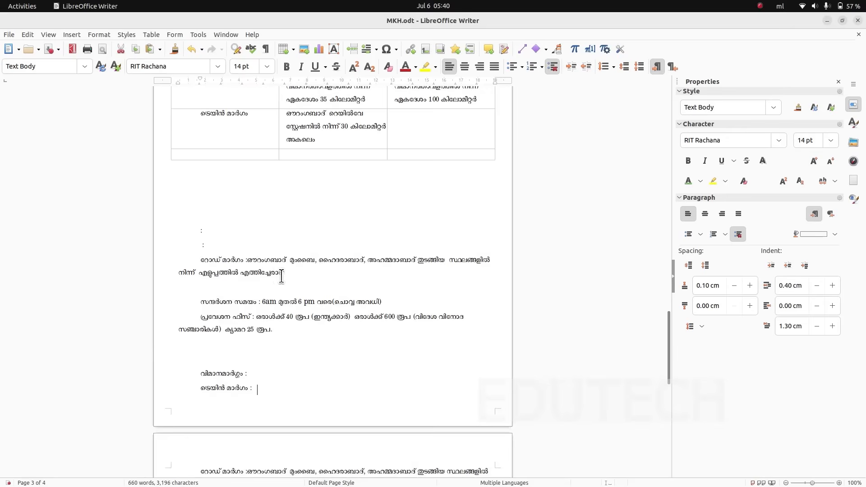
pyautogui.click(408, 127)
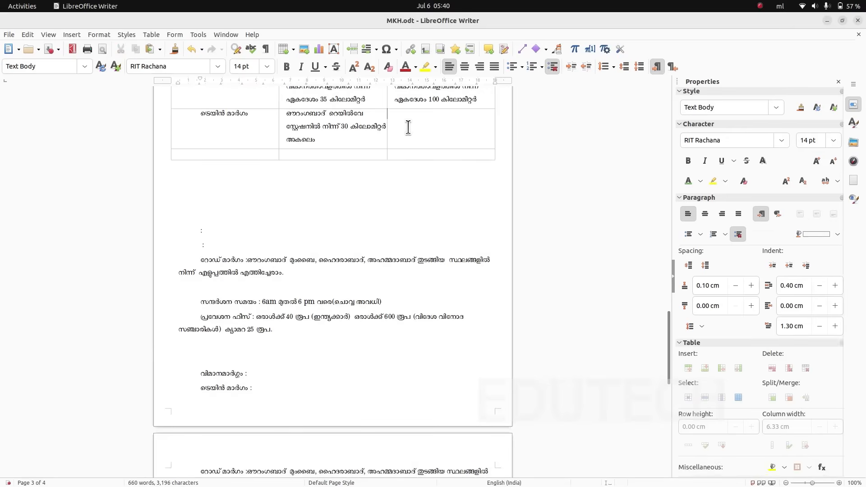
pyautogui.click(149, 47)
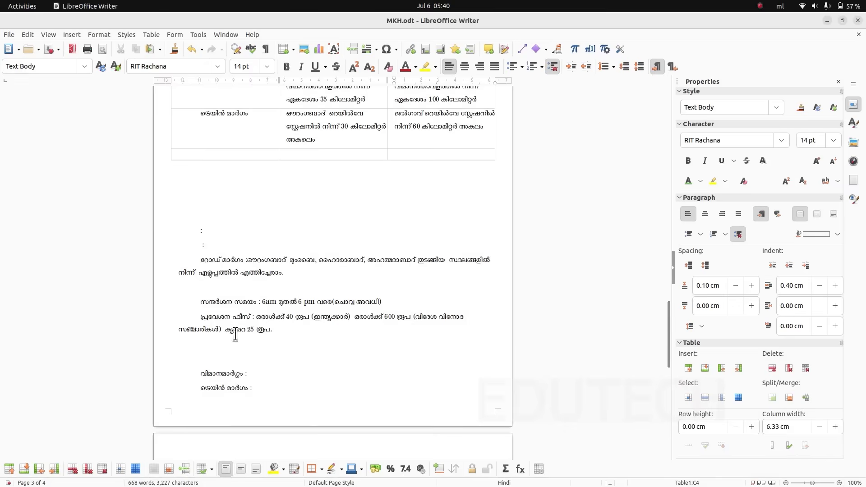
# - Move the label സന്ദർശന സമയം from the Ellora details below the table into the fifth row's first cell
pyautogui.moveTo(198, 301); pyautogui.dragTo(256, 305)
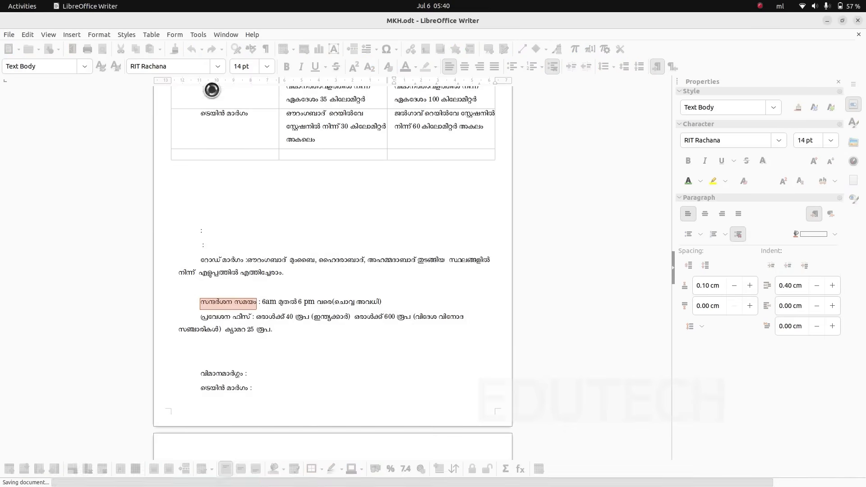
pyautogui.click(120, 48)
pyautogui.click(197, 156)
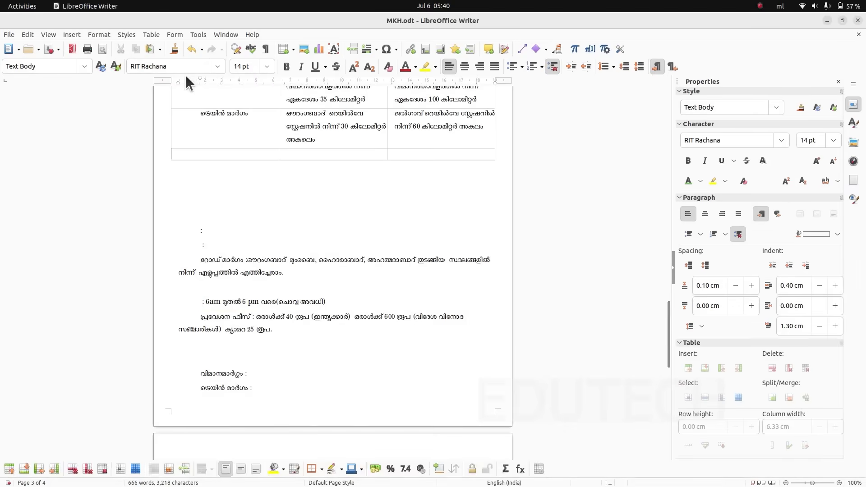
pyautogui.click(145, 51)
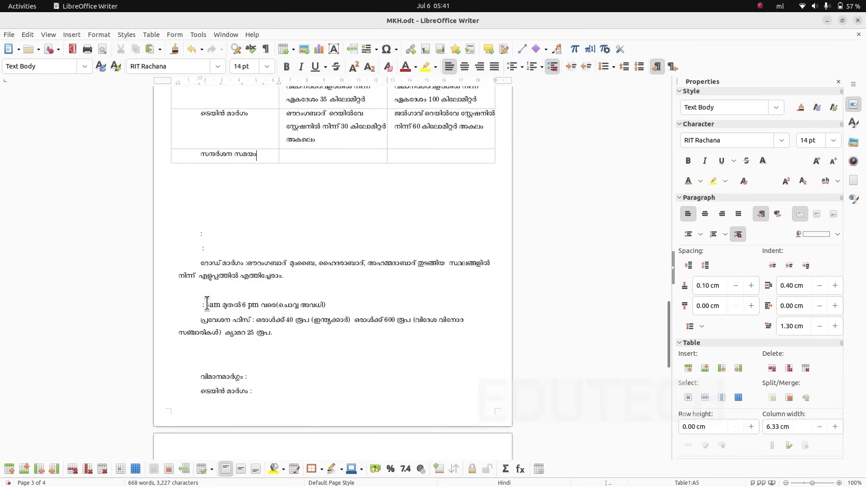
# - Move the Ellora visiting hours (6am to 6 pm, with the closing day) into the fifth row's middle cell and remove their first-line indent
pyautogui.moveTo(206, 303); pyautogui.dragTo(325, 301)
pyautogui.click(120, 48)
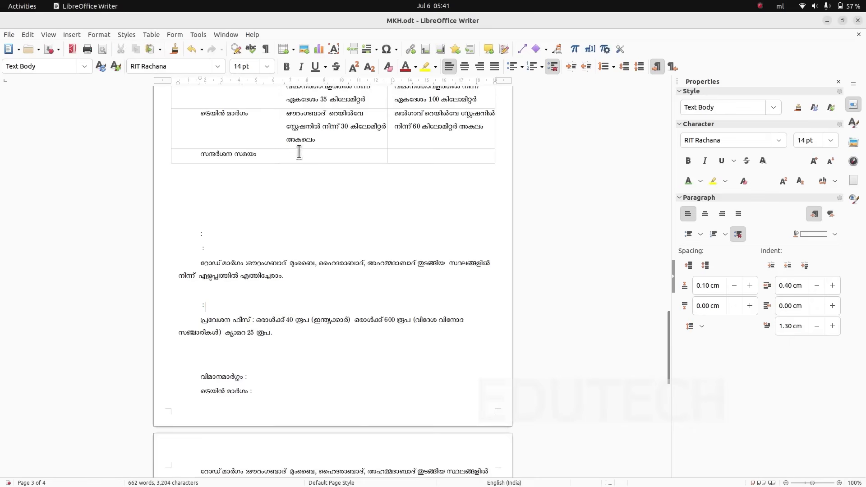
pyautogui.click(297, 150)
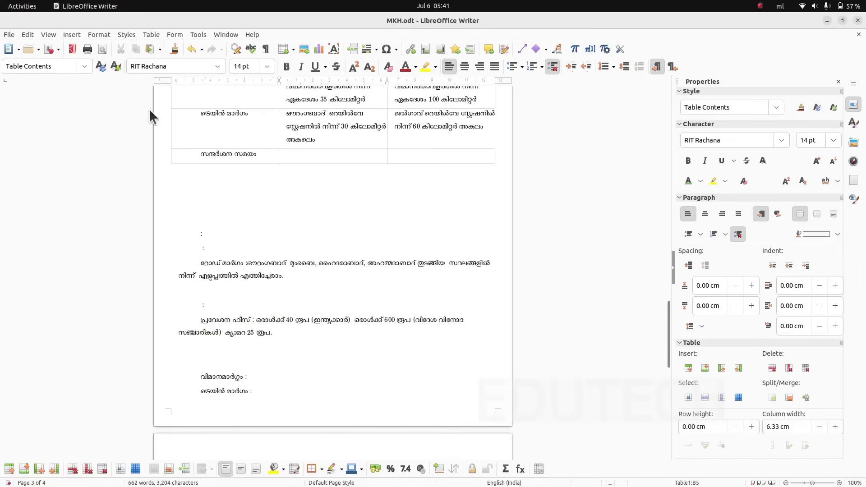
pyautogui.click(151, 47)
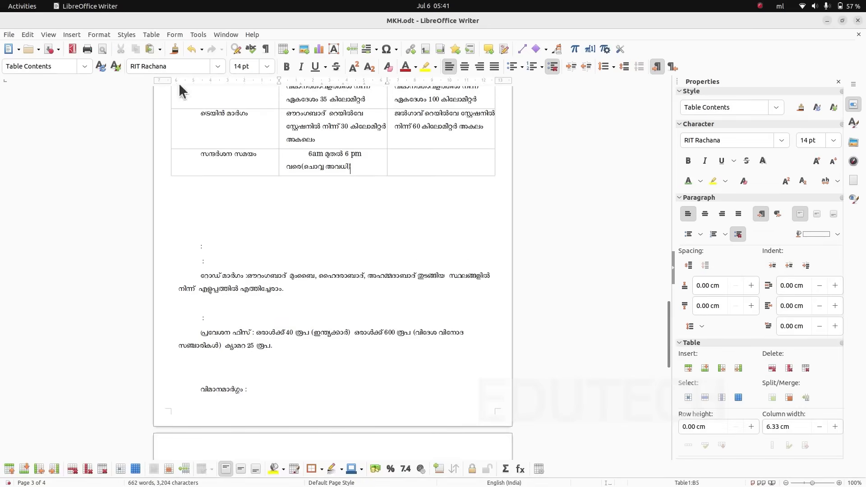
pyautogui.click(308, 155)
pyautogui.press('BackSpace')
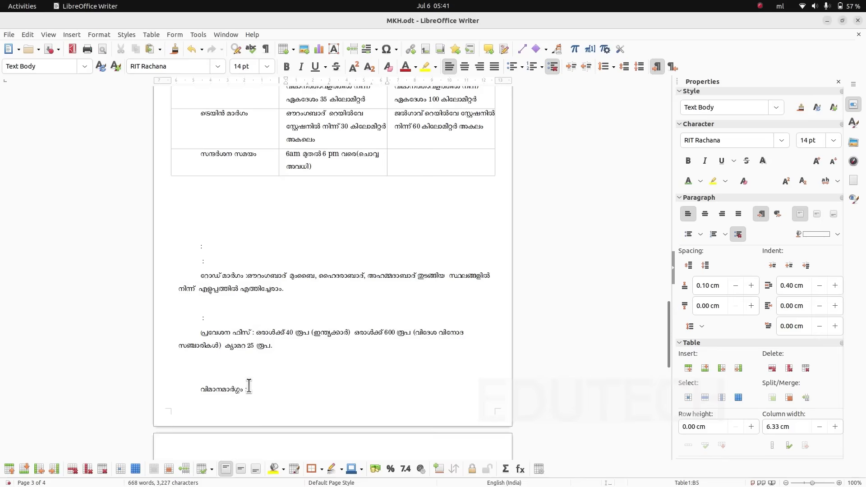
# - Move the Ajanta visiting hours (9 am to 5 pm, with the closing day) from the next page into the fifth row's third cell
pyautogui.scroll(-5, 248, 382)
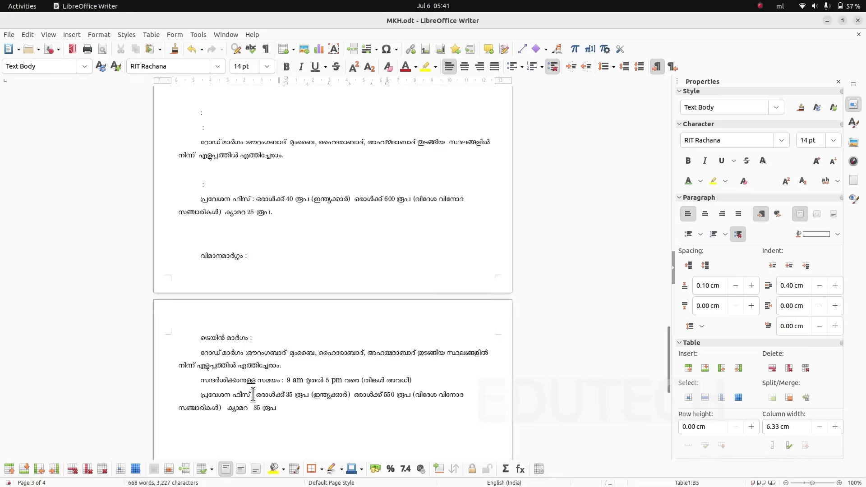
pyautogui.scroll(5, 311, 383)
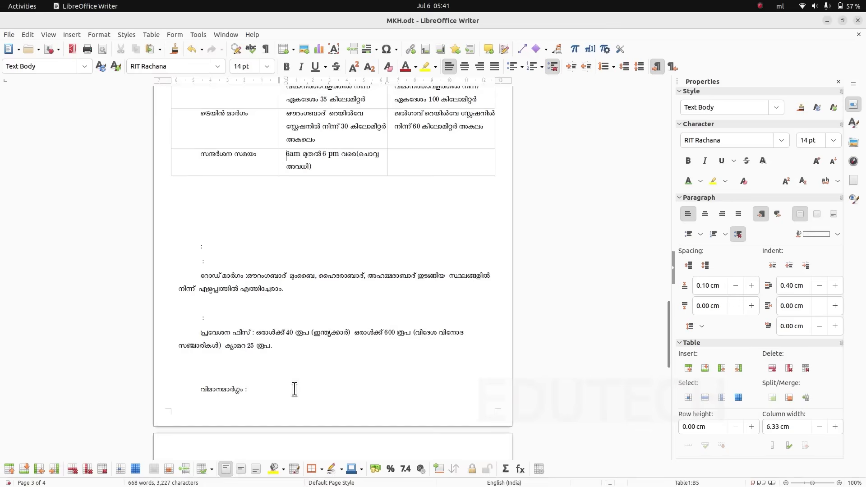
pyautogui.scroll(-5, 294, 389)
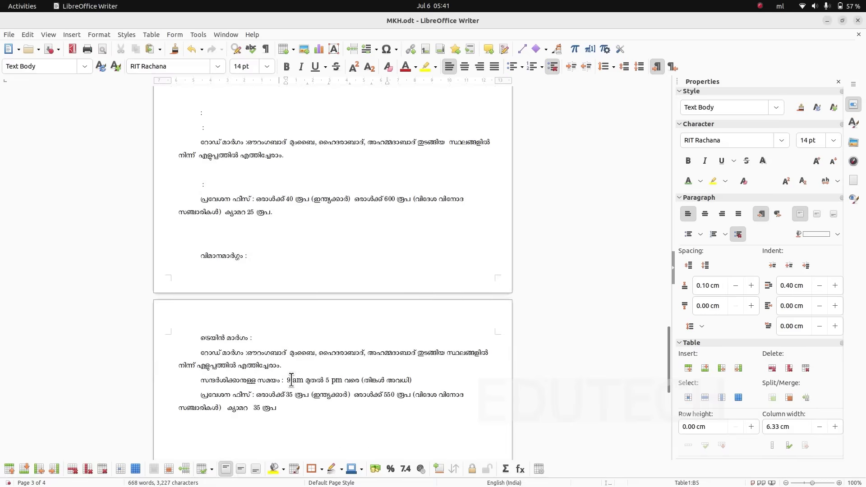
pyautogui.moveTo(287, 381); pyautogui.dragTo(412, 381)
pyautogui.click(120, 48)
pyautogui.scroll(4, 301, 196)
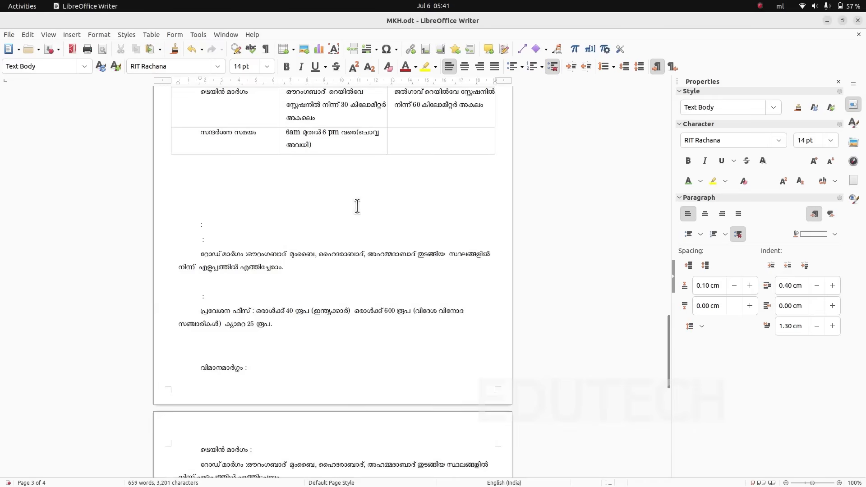
pyautogui.click(422, 138)
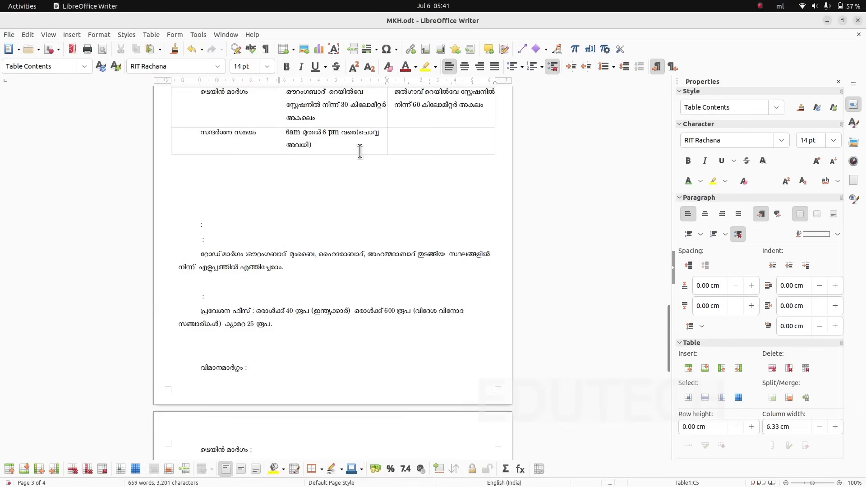
pyautogui.click(149, 47)
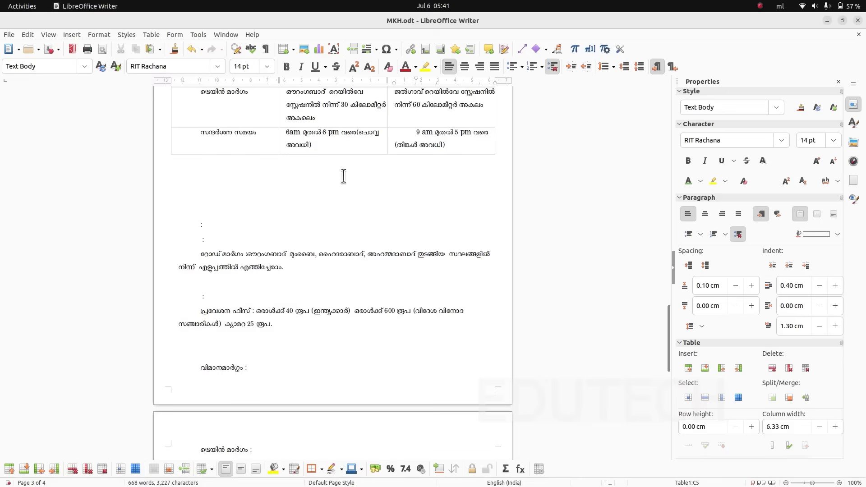
# - Switch to ajanta.pdf in Document Viewer and compare its table rows and their order with the Writer table
pyautogui.scroll(3, 286, 226)
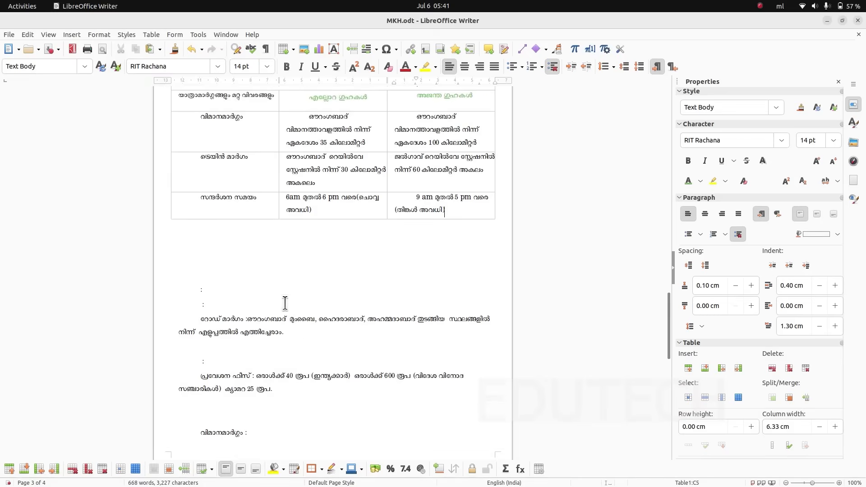
pyautogui.hotkey('alt', 'Tab')
pyautogui.scroll(-5, 286, 310)
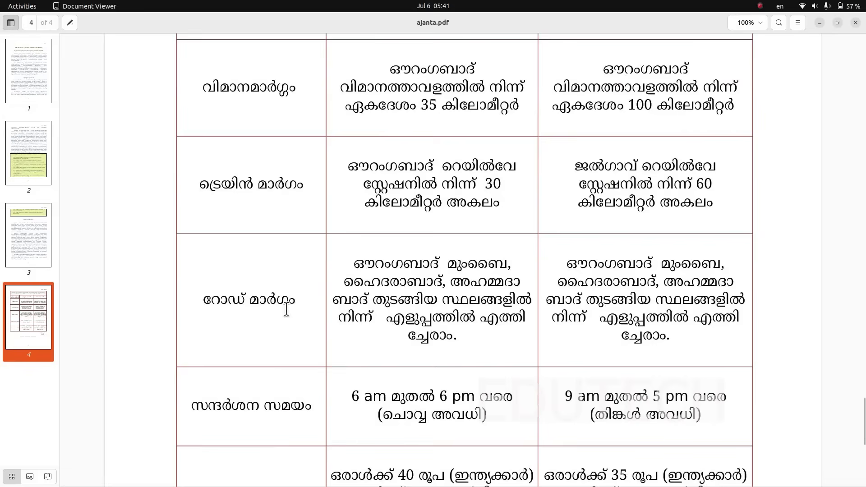
# - Check the remaining rows in ajanta.pdf, switch back to MKH.odt in Writer, and insert an empty row above the സന്ദർശന സമയം row
pyautogui.scroll(-3, 463, 312)
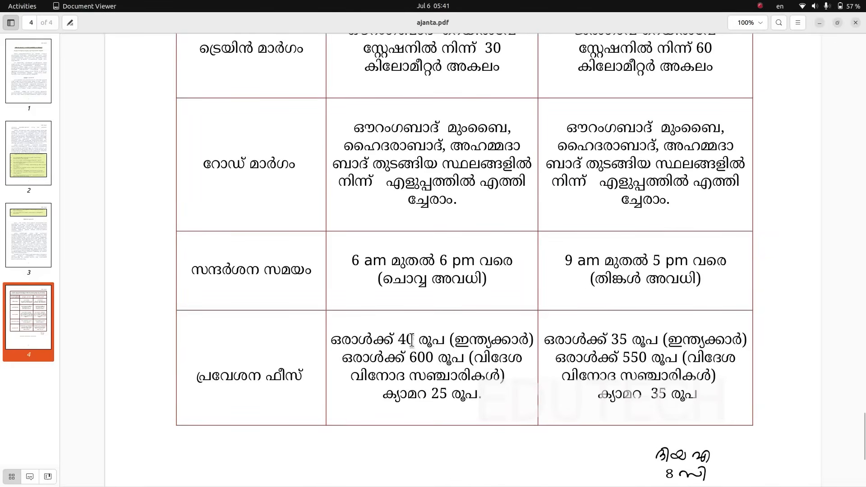
pyautogui.hotkey('alt', 'Tab')
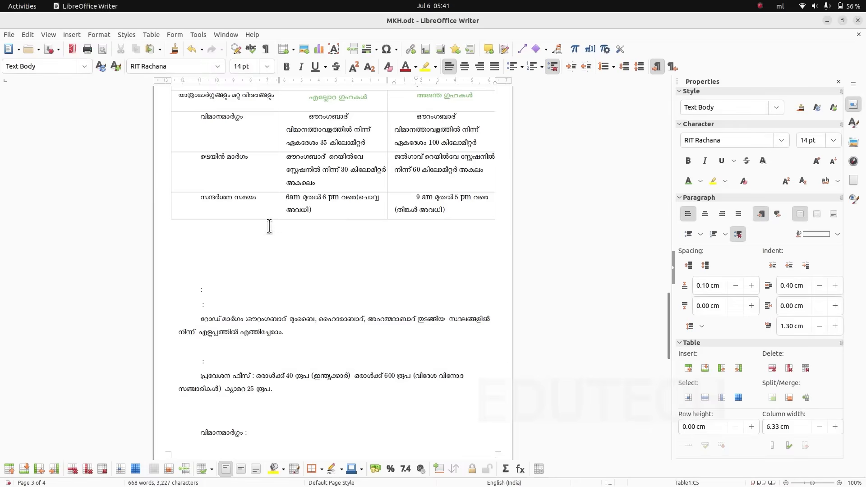
pyautogui.click(180, 210)
pyautogui.rightClick(264, 203)
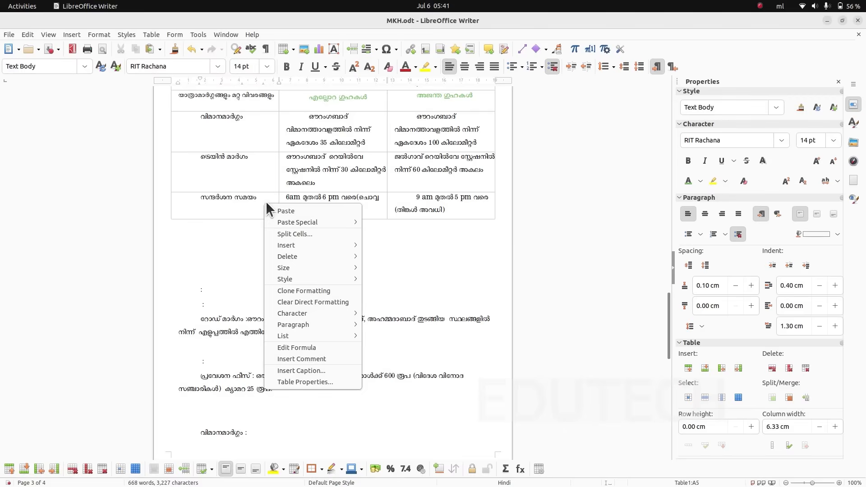
pyautogui.moveTo(288, 244)
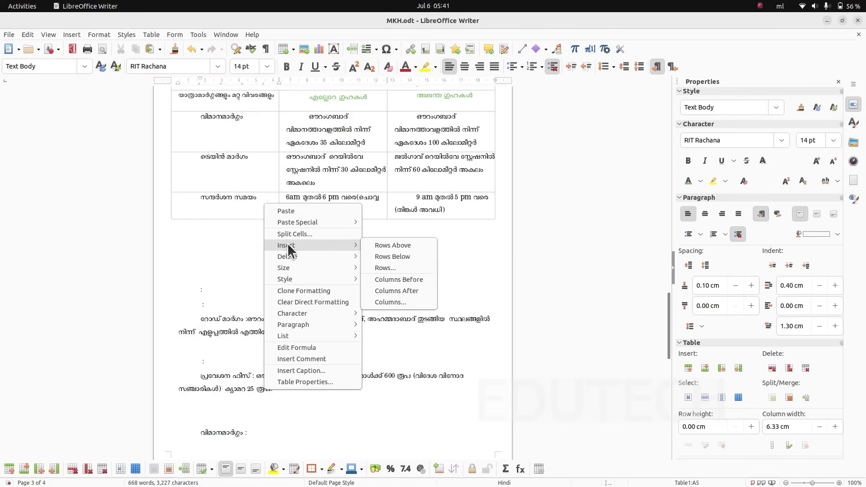
pyautogui.click(391, 247)
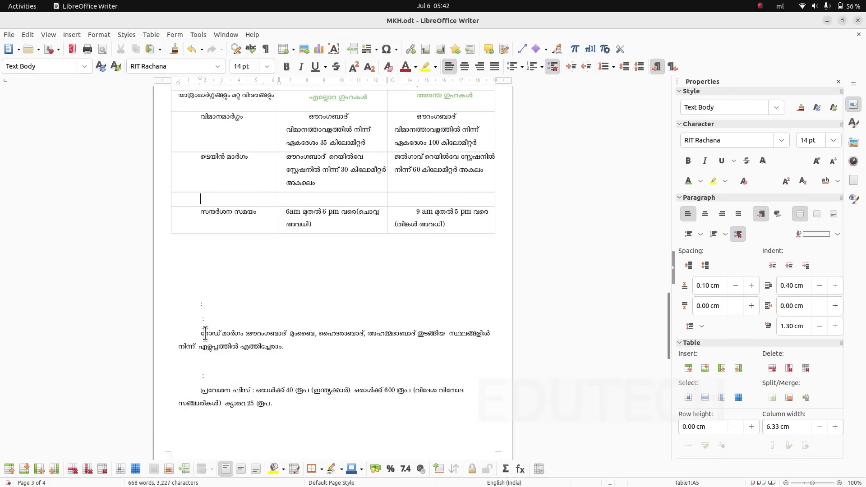
# - Move the label റോഡ് മാർഗം from the Ellora details below the table into the new fifth row's first cell
pyautogui.moveTo(199, 336); pyautogui.dragTo(243, 335)
pyautogui.press('super+c')
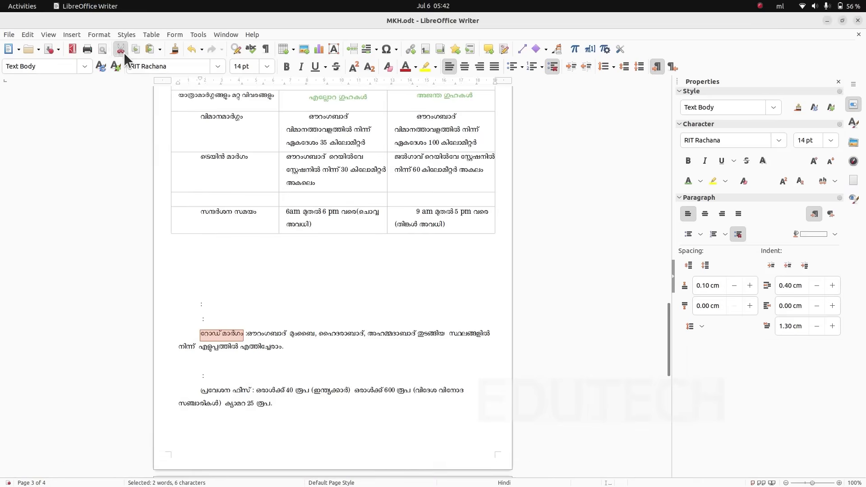
pyautogui.click(124, 53)
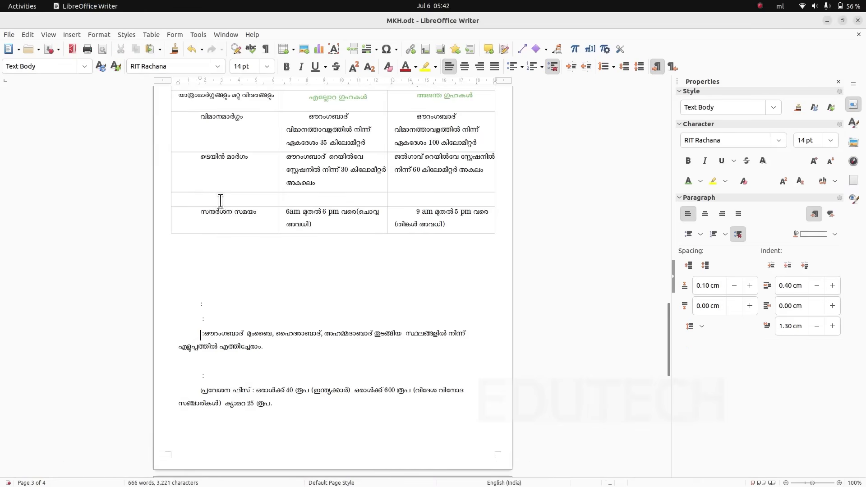
pyautogui.click(147, 50)
# - Move the Ellora road route text into the middle cell of the റോഡ് മാർഗം row and remove its first-line indent
pyautogui.click(285, 210)
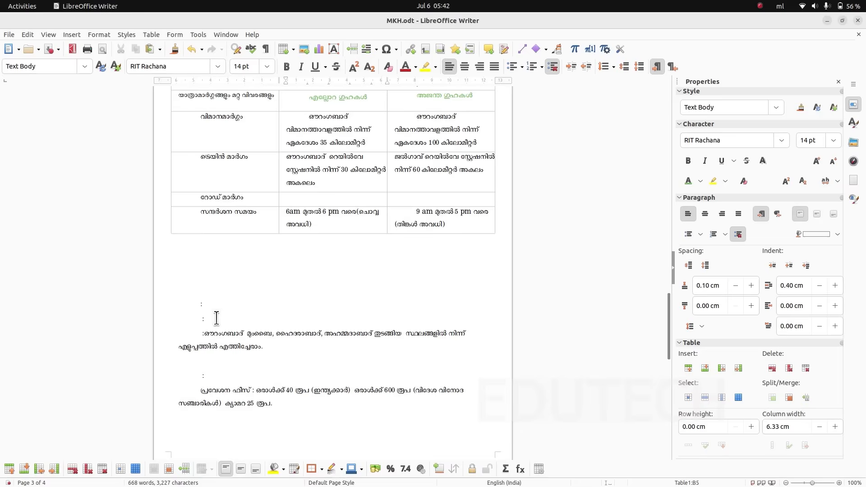
pyautogui.moveTo(205, 334); pyautogui.dragTo(262, 343)
pyautogui.press('super+c')
pyautogui.click(222, 341)
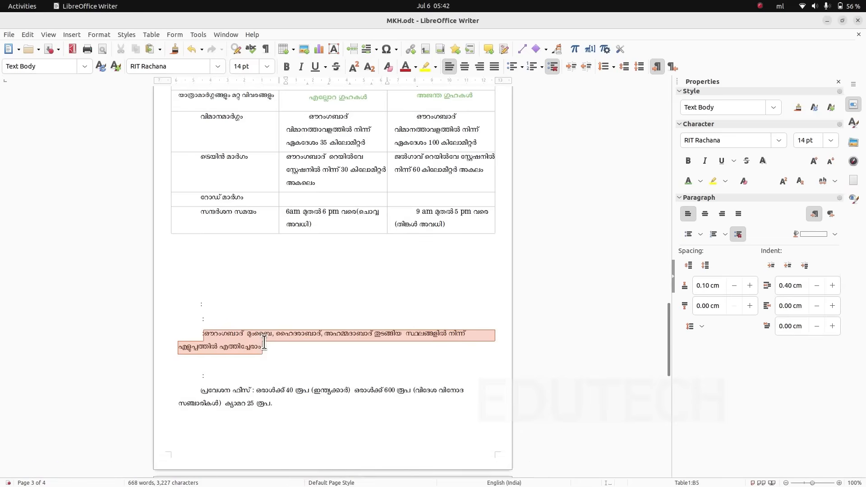
pyautogui.click(120, 49)
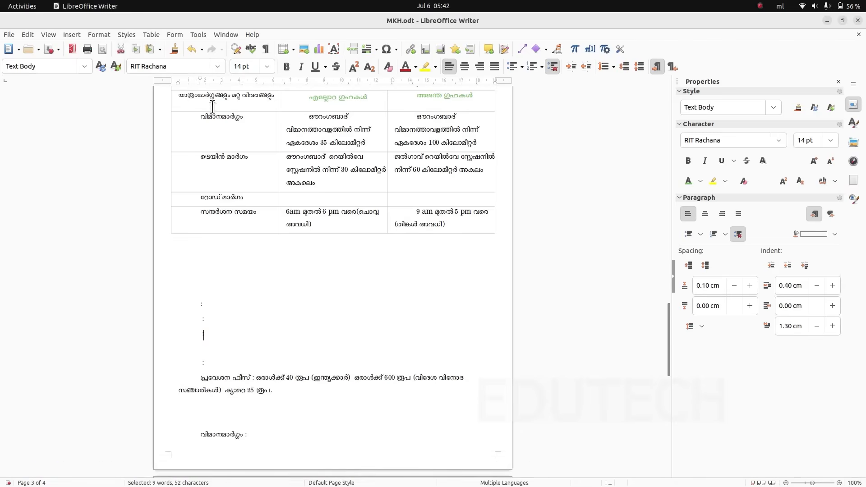
pyautogui.click(314, 197)
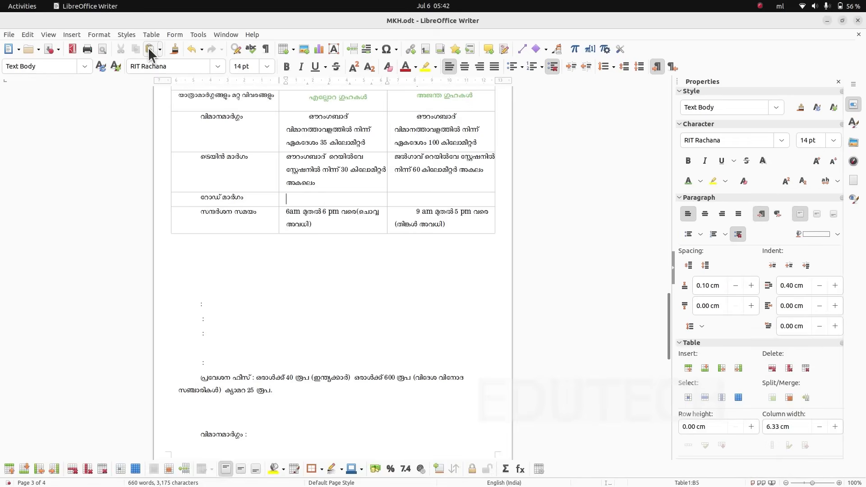
pyautogui.click(149, 48)
pyautogui.click(307, 197)
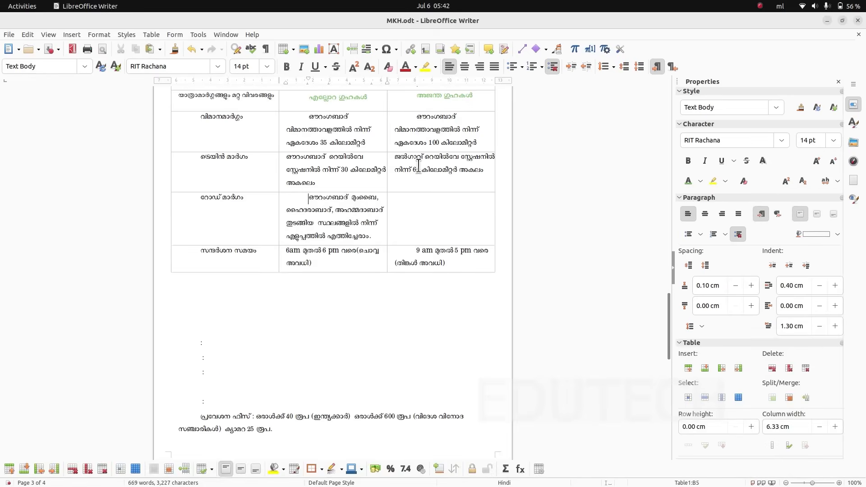
pyautogui.press('BackSpace')
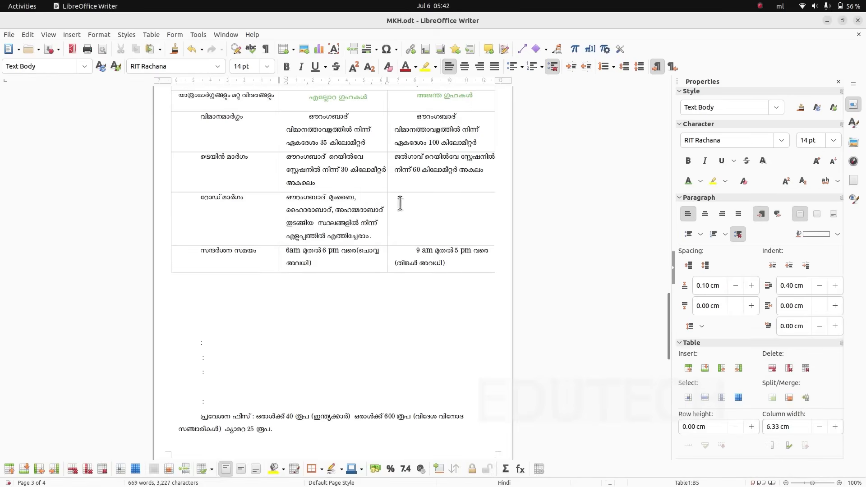
# - Copy the Ajanta road route text from the next page into the third cell of the റോഡ് മാർഗം row
pyautogui.scroll(-10, 334, 284)
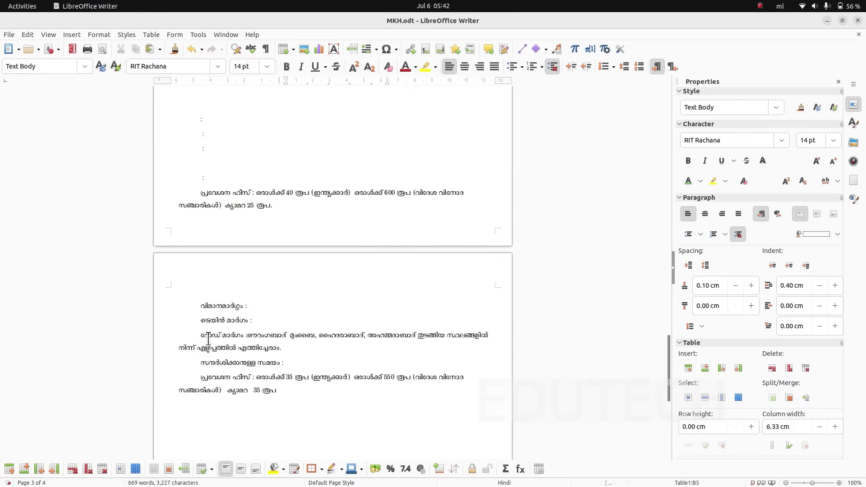
pyautogui.moveTo(249, 336); pyautogui.dragTo(279, 347)
pyautogui.hotkey('ctrl', 'c')
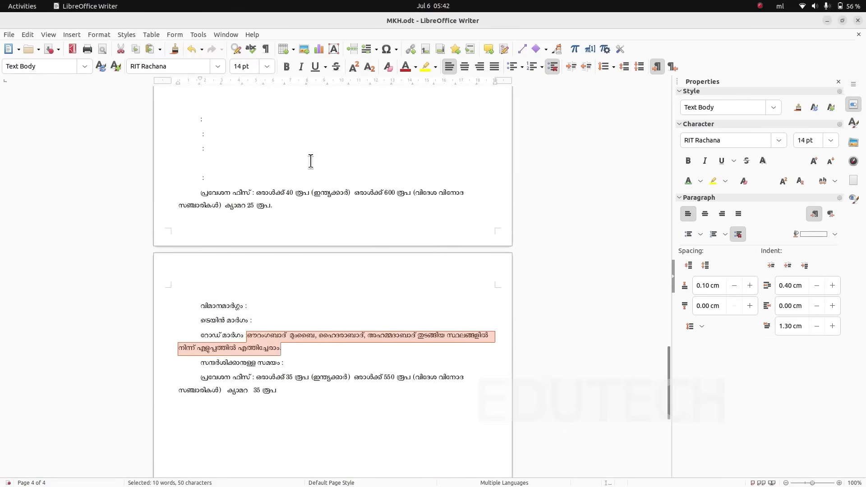
pyautogui.scroll(5, 261, 245)
pyautogui.scroll(2, 413, 164)
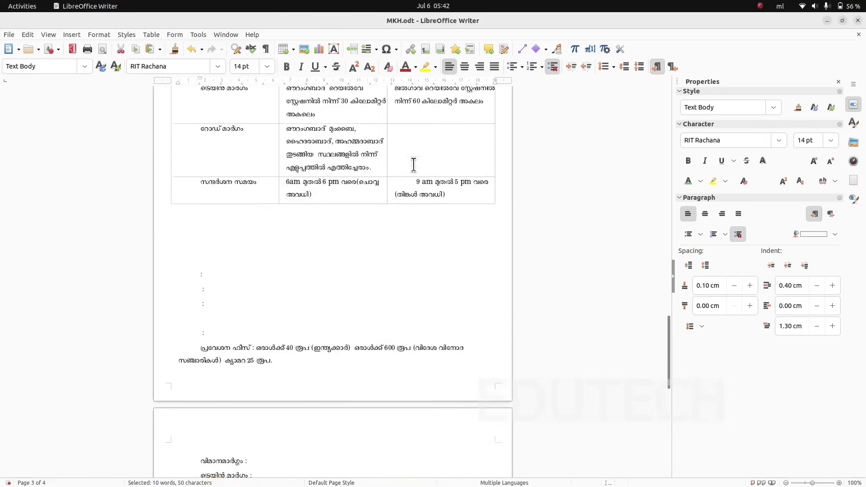
pyautogui.click(409, 134)
pyautogui.hotkey('ctrl', 'v')
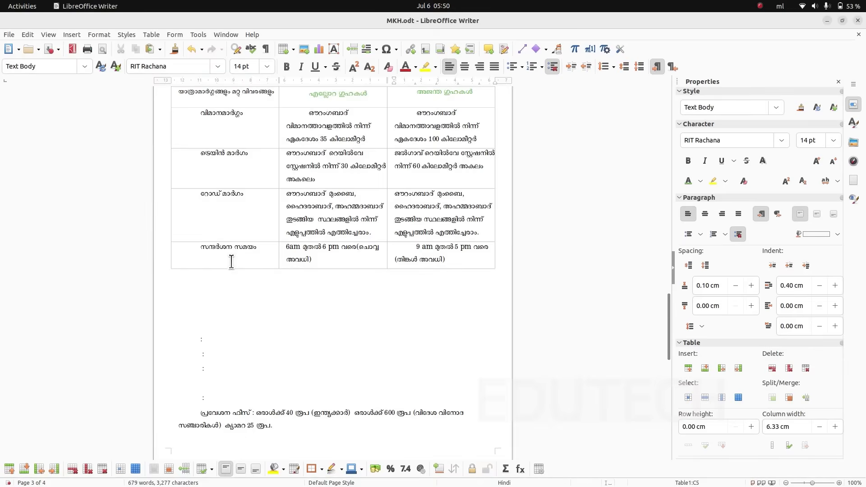
# - Insert an empty row below the സന്ദർശന സമയം row at the end of the table
pyautogui.rightClick(261, 258)
pyautogui.moveTo(290, 308)
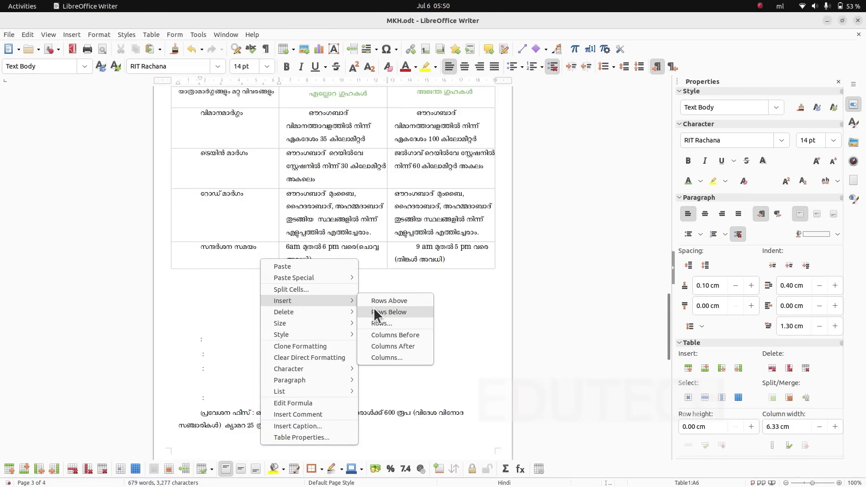
pyautogui.click(441, 290)
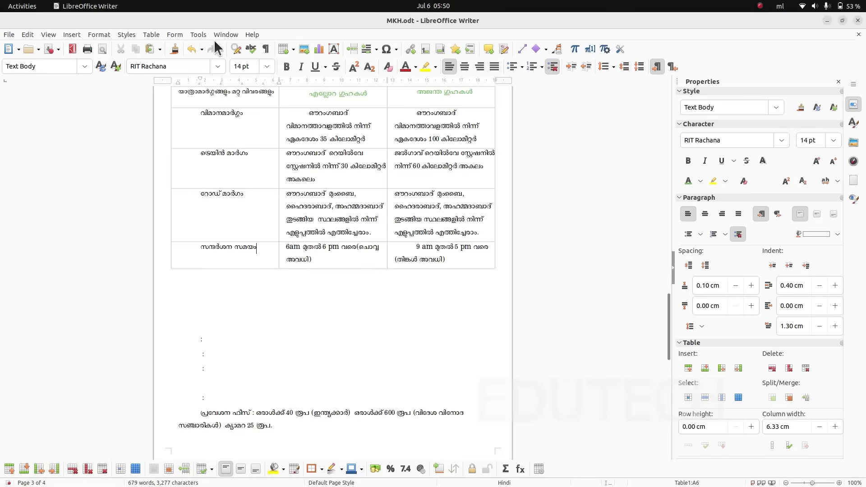
pyautogui.click(153, 34)
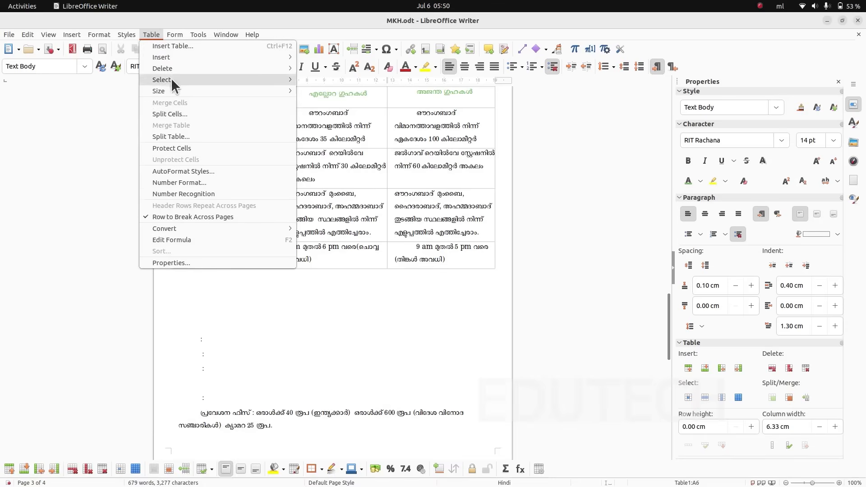
pyautogui.moveTo(167, 58)
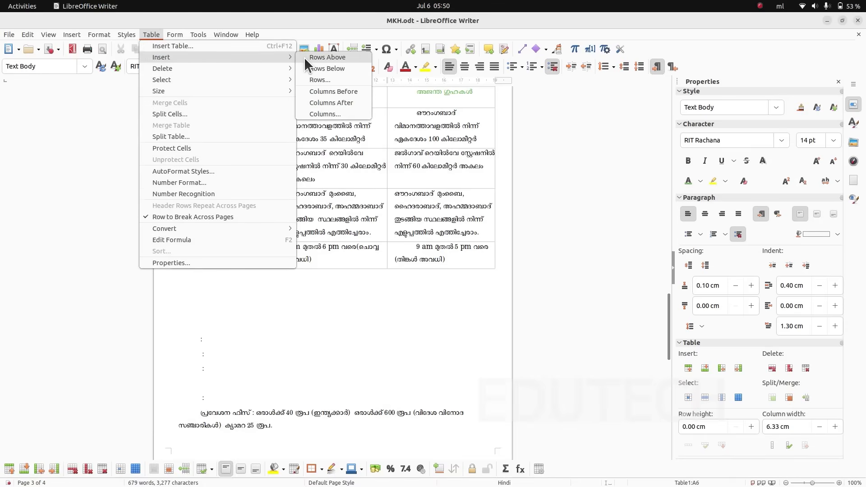
pyautogui.click(329, 291)
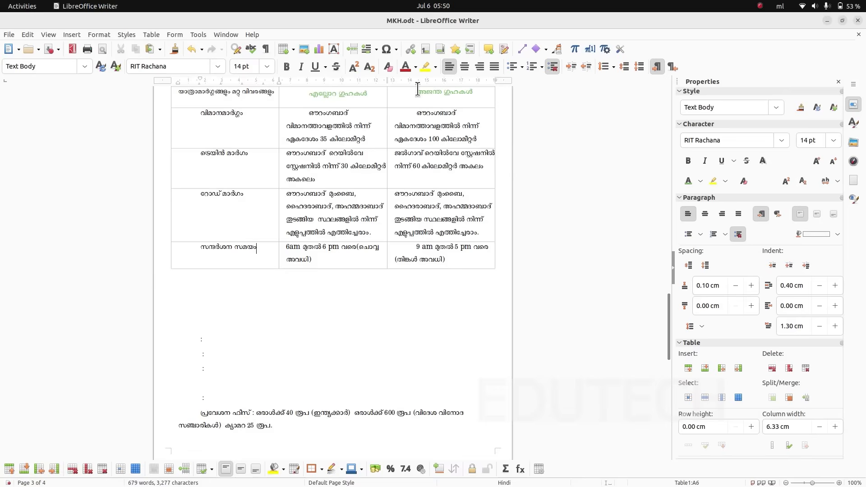
pyautogui.click(152, 32)
pyautogui.moveTo(164, 59)
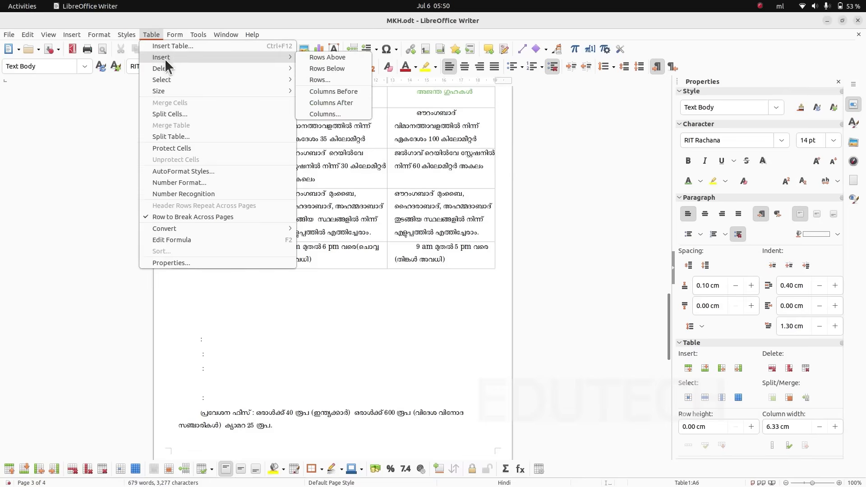
pyautogui.click(302, 65)
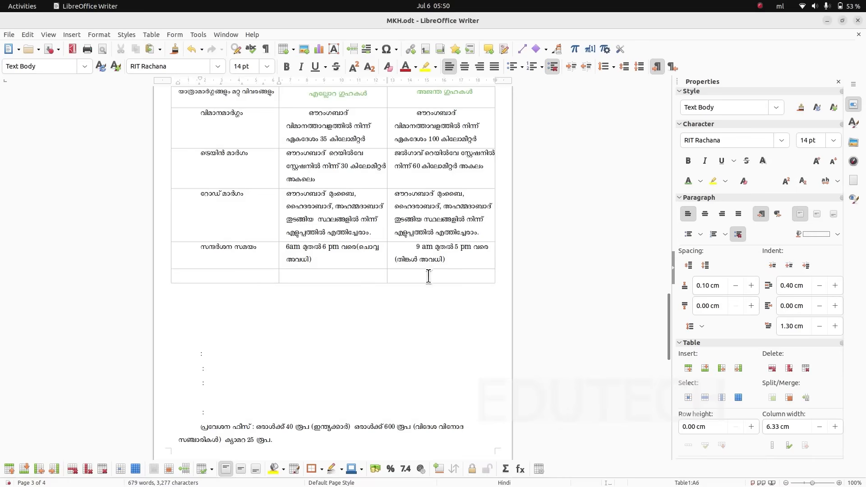
# - Move the label പ്രവേശന ഫീസ് from the Ellora details below the table into the last row's first cell
pyautogui.scroll(-3, 309, 325)
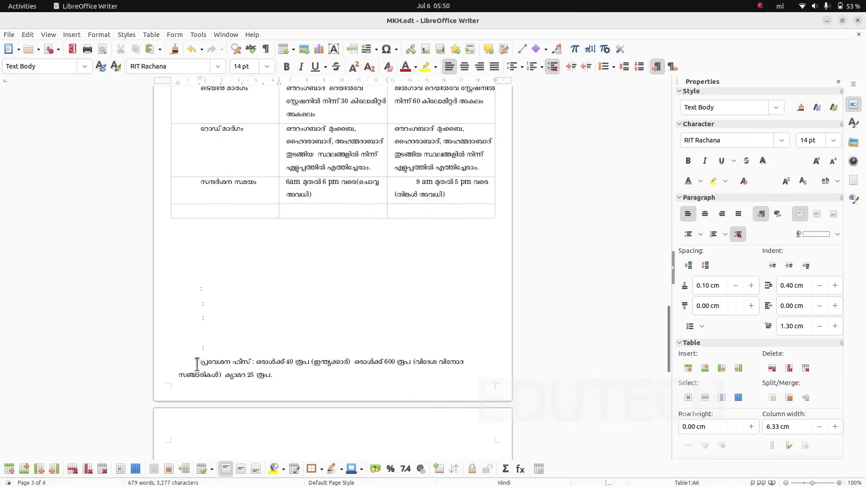
pyautogui.moveTo(201, 363); pyautogui.dragTo(253, 363)
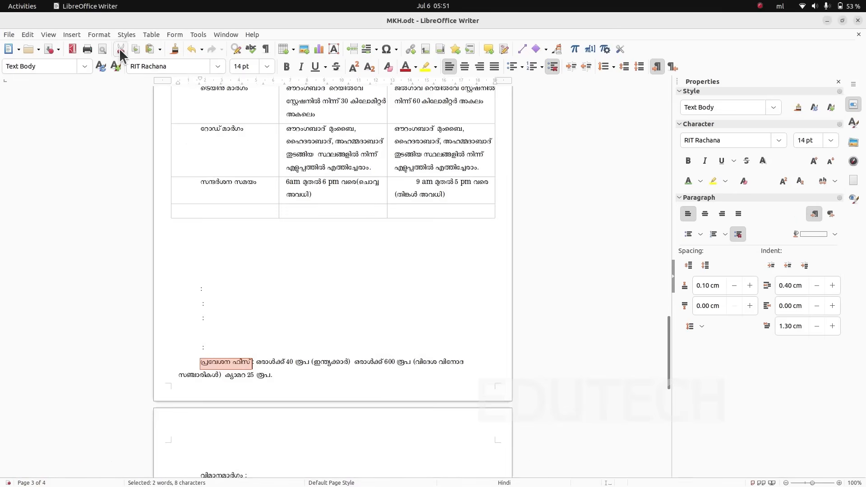
pyautogui.click(120, 49)
pyautogui.click(211, 208)
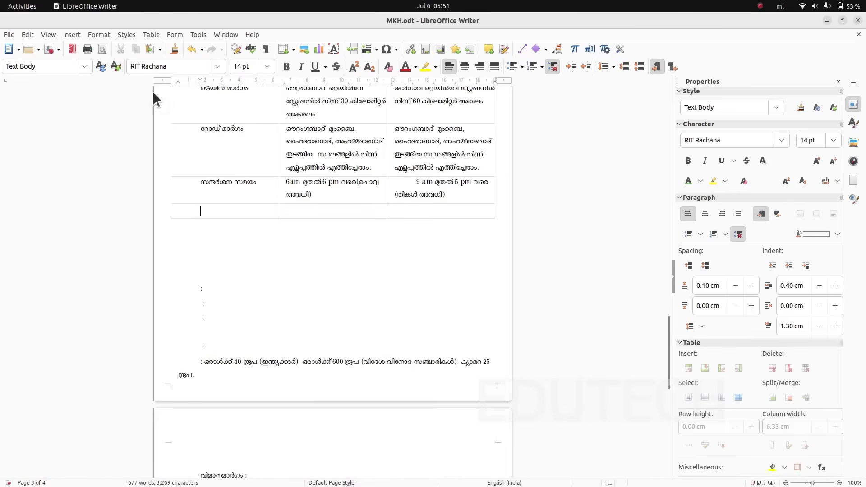
pyautogui.click(151, 49)
# - Move the Ellora entry fees (40 and 600 rupees, camera 25 rupees) into the last row's middle cell without a first-line indent
pyautogui.moveTo(206, 366); pyautogui.dragTo(294, 377)
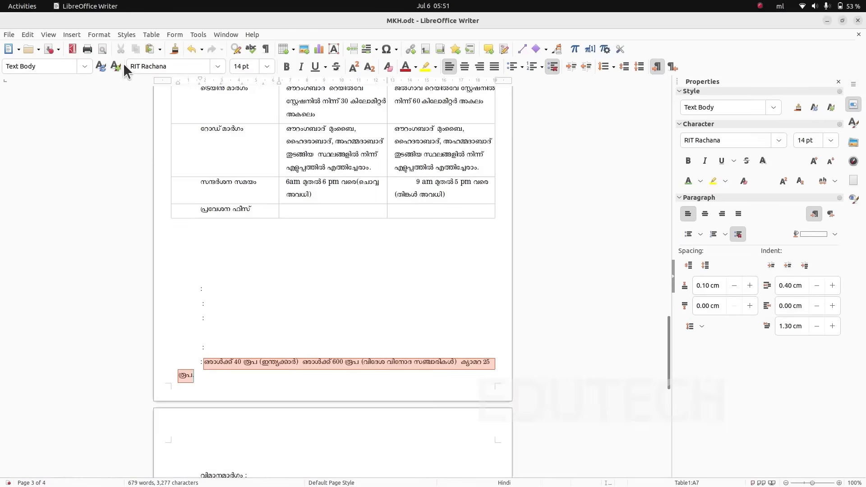
pyautogui.click(121, 49)
pyautogui.click(294, 207)
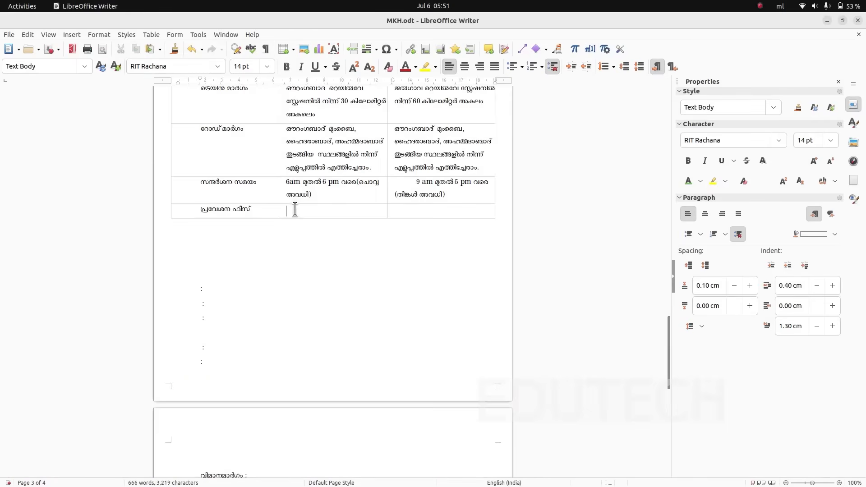
pyautogui.click(151, 49)
pyautogui.hotkey('ctrl', 'z')
pyautogui.hotkey('ctrl', 'z')
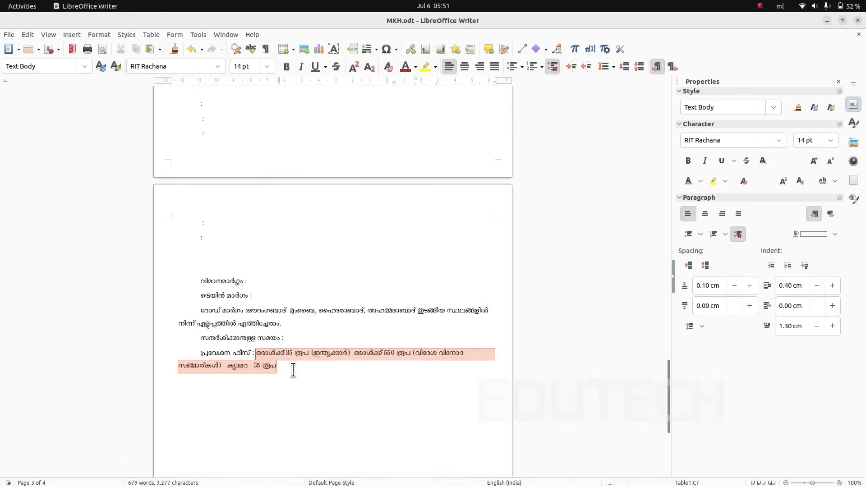
# - Move the Ajanta entry fees (35 and 550 rupees, camera 35 rupees) from the next page into the last row's third cell
pyautogui.hotkey('ctrl', 'x')
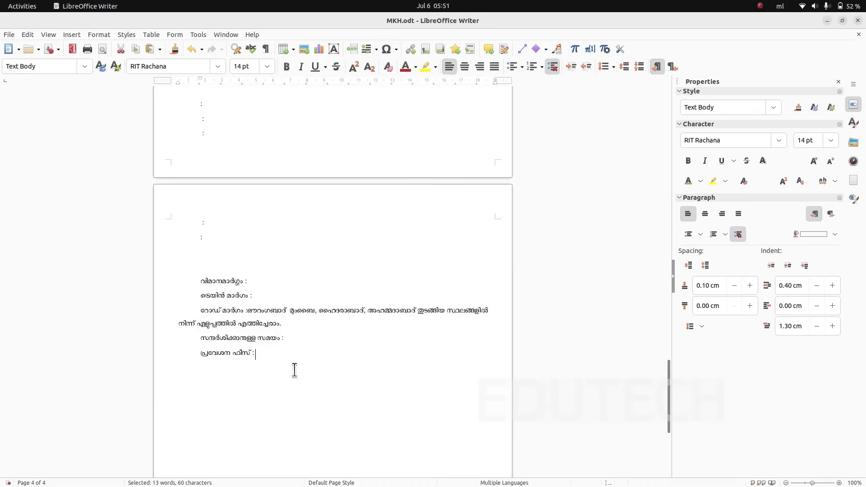
pyautogui.scroll(10, 371, 360)
pyautogui.click(412, 241)
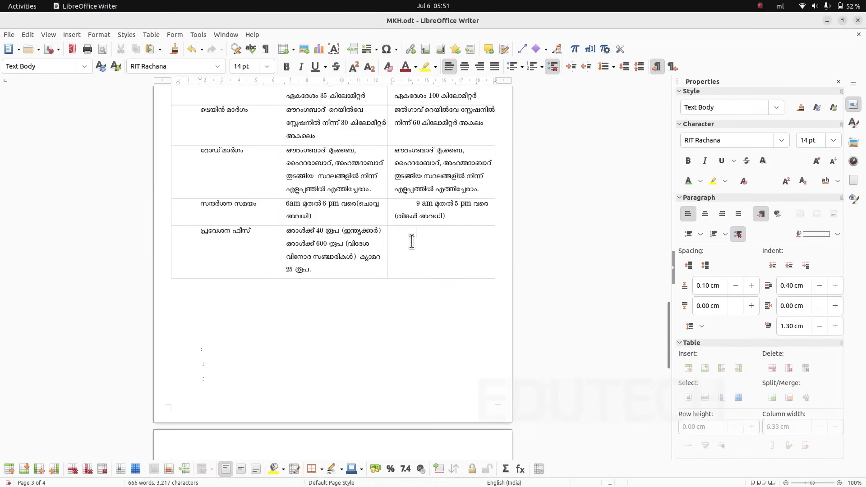
pyautogui.hotkey('ctrl', 'v')
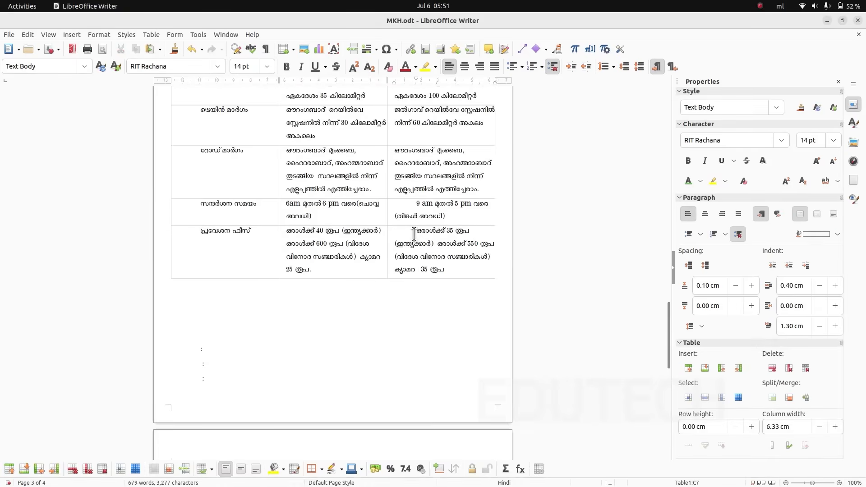
# - Put the camera fee on its own line in both entry-fee cells and remove the first-line indent of the Ajanta fees
pyautogui.click(360, 257)
pyautogui.press('Return')
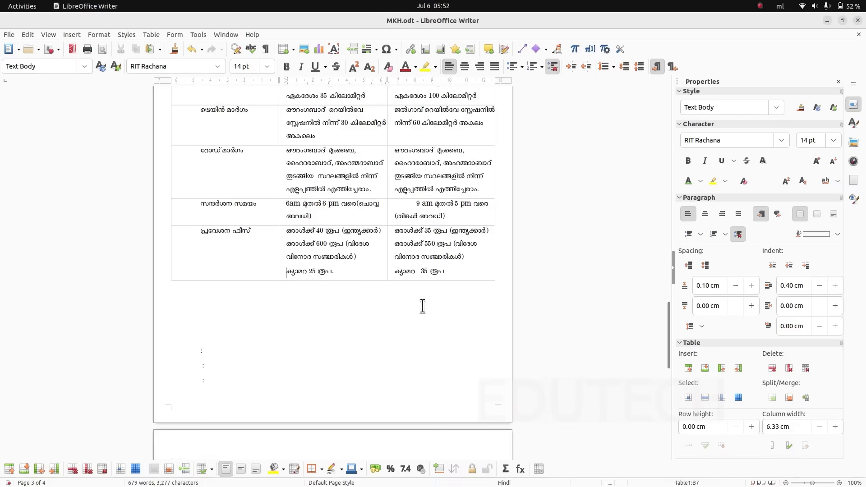
pyautogui.scroll(-5, 284, 325)
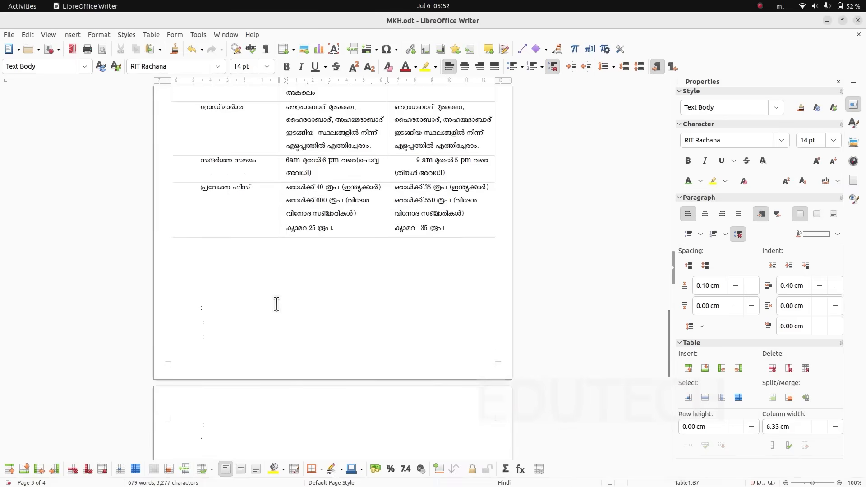
# - Delete the leftover colons and route labels below the travel-routes table, including those on the next page
pyautogui.moveTo(190, 216); pyautogui.dragTo(348, 457)
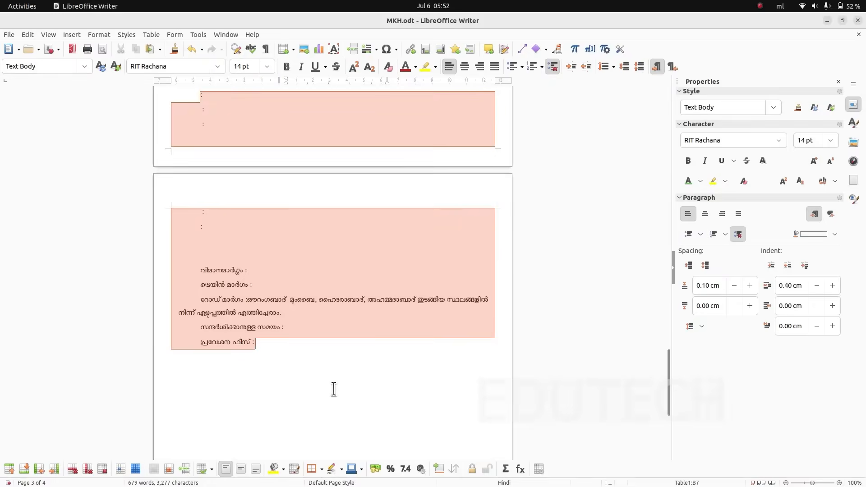
pyautogui.press('Delete')
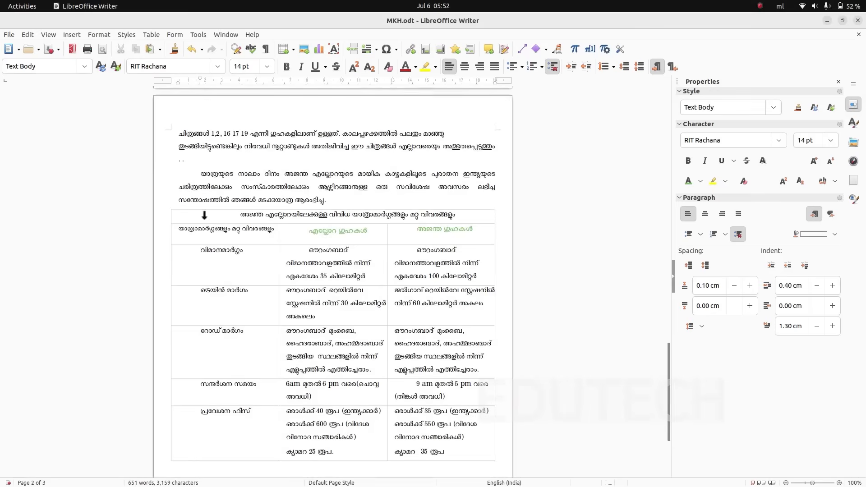
# - Check the table layout in ajanta.pdf, then in MKH.odt add an empty line above the travel-routes table and select the whole table
pyautogui.hotkey('alt', 'Tab')
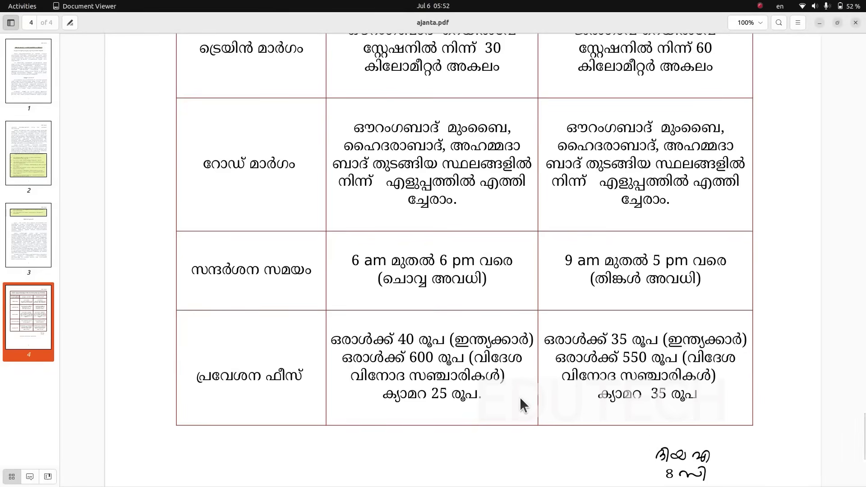
pyautogui.scroll(10, 520, 397)
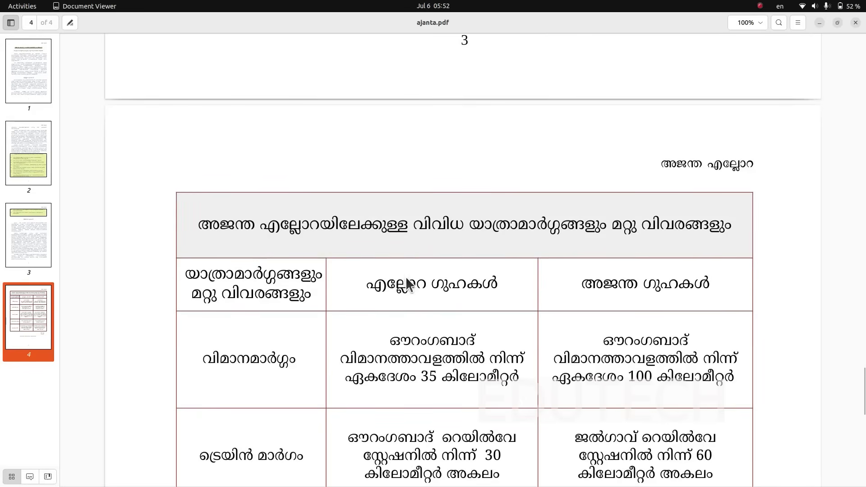
pyautogui.hotkey('alt', 'Tab')
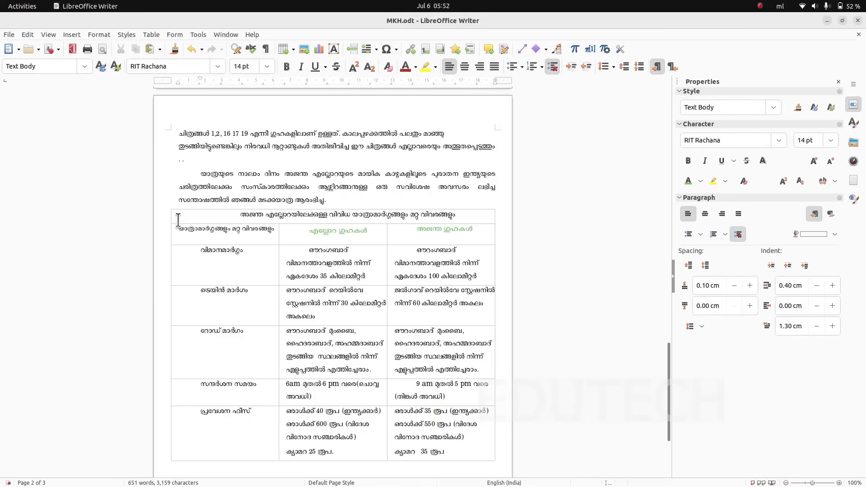
pyautogui.click(348, 204)
pyautogui.press('Return')
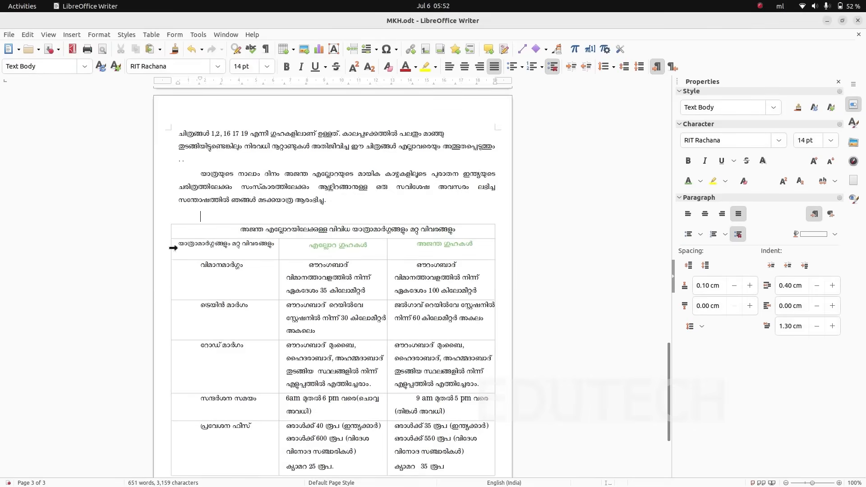
pyautogui.moveTo(175, 230); pyautogui.dragTo(451, 474)
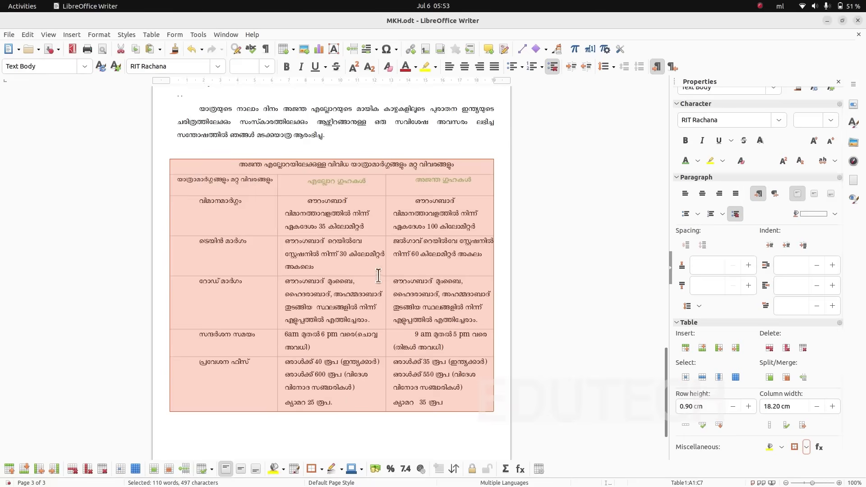
pyautogui.click(150, 35)
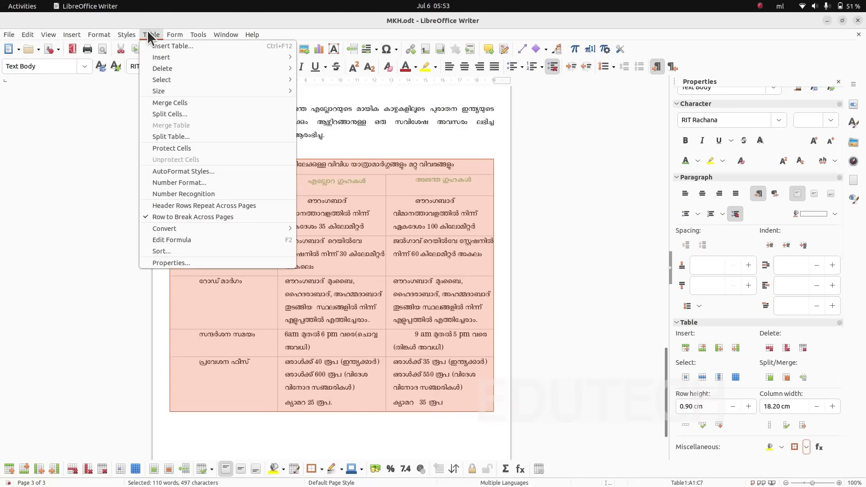
pyautogui.click(204, 258)
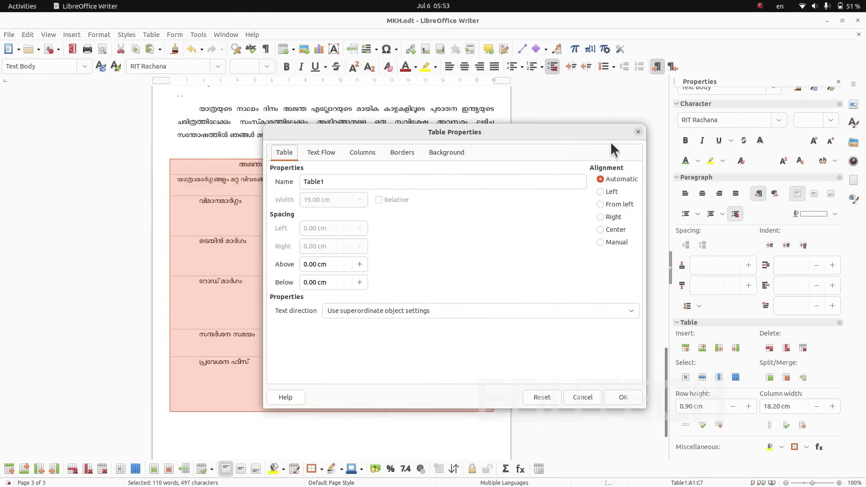
pyautogui.click(637, 130)
pyautogui.rightClick(283, 246)
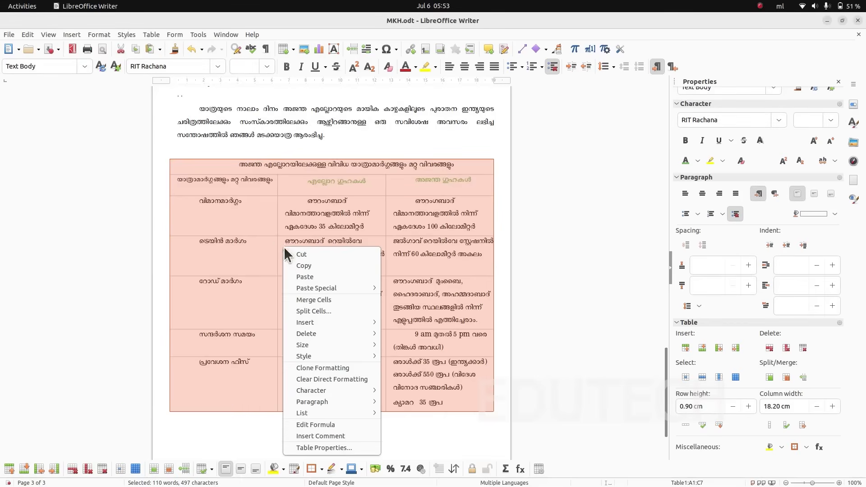
pyautogui.click(335, 446)
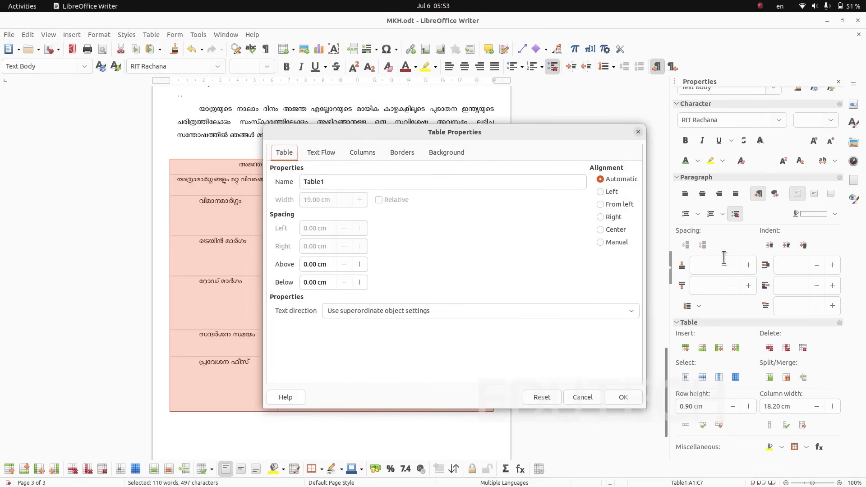
pyautogui.press('Escape')
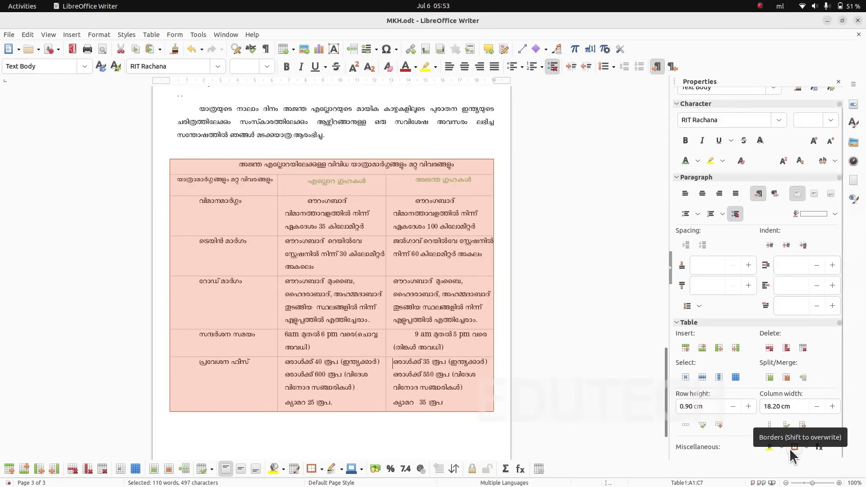
pyautogui.click(805, 449)
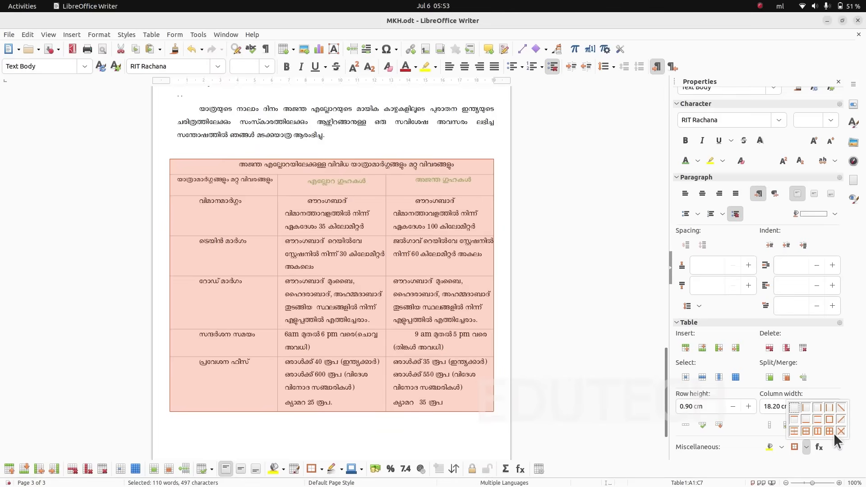
pyautogui.click(795, 461)
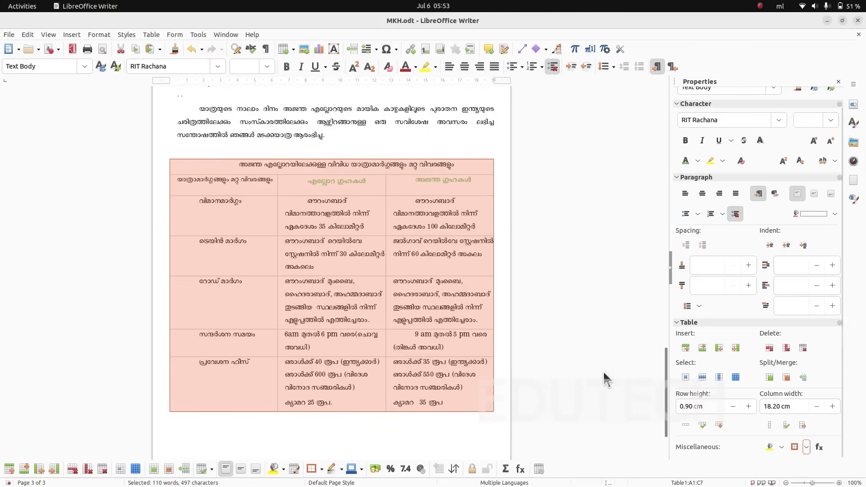
# - Apply outer and inner borders to the whole table with a solid line, color Dark Brick 3 and width Very thin (0.5pt)
pyautogui.rightClick(336, 296)
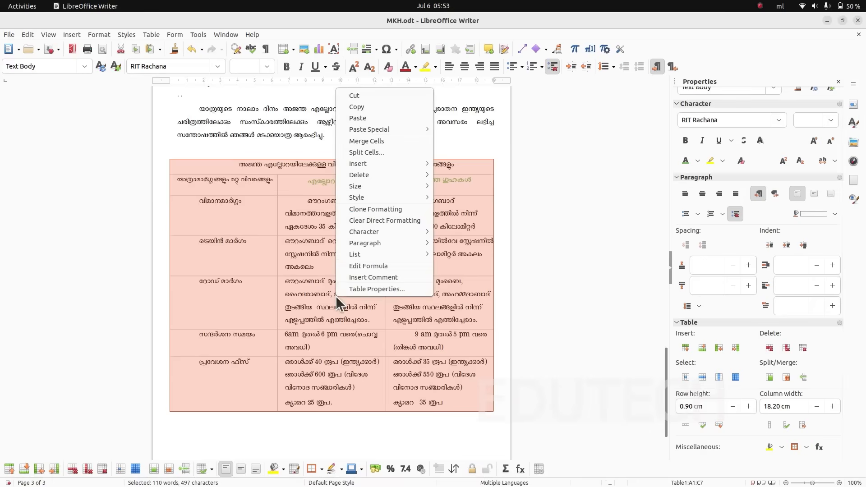
pyautogui.click(367, 288)
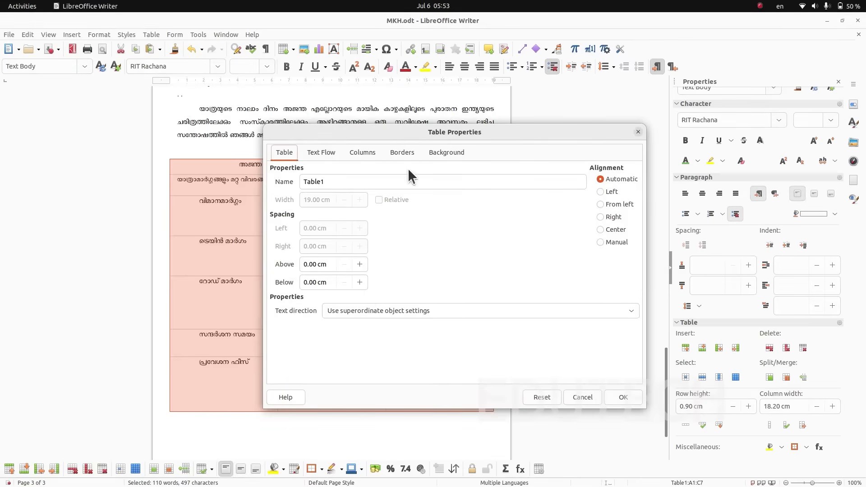
pyautogui.click(409, 153)
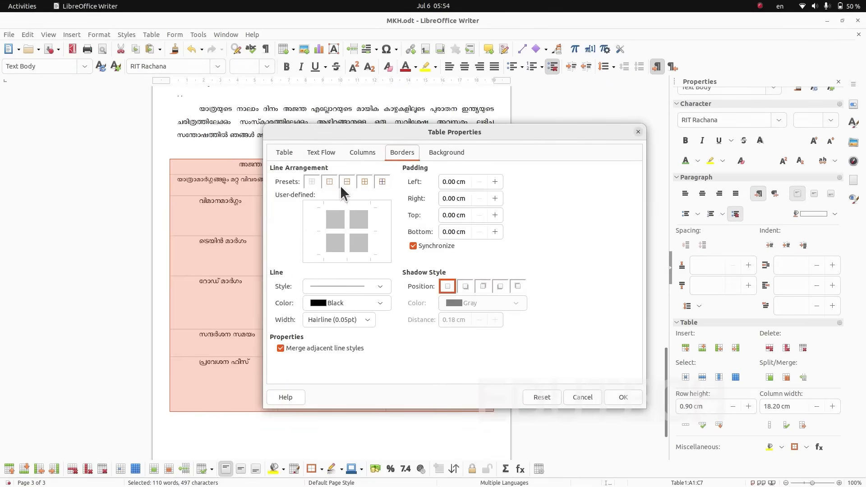
pyautogui.click(363, 182)
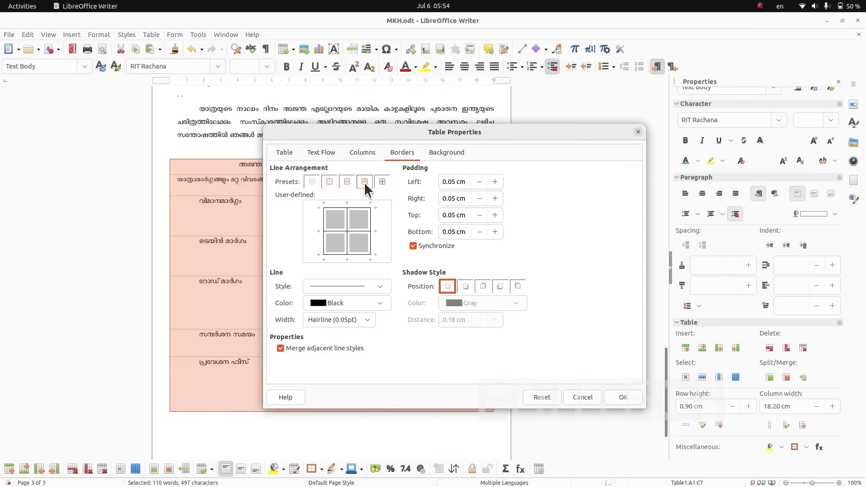
pyautogui.click(379, 287)
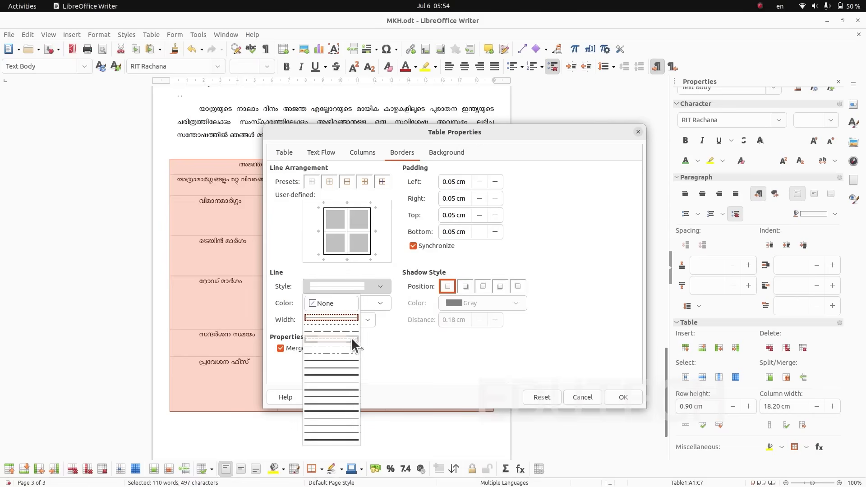
pyautogui.click(334, 317)
pyautogui.click(366, 301)
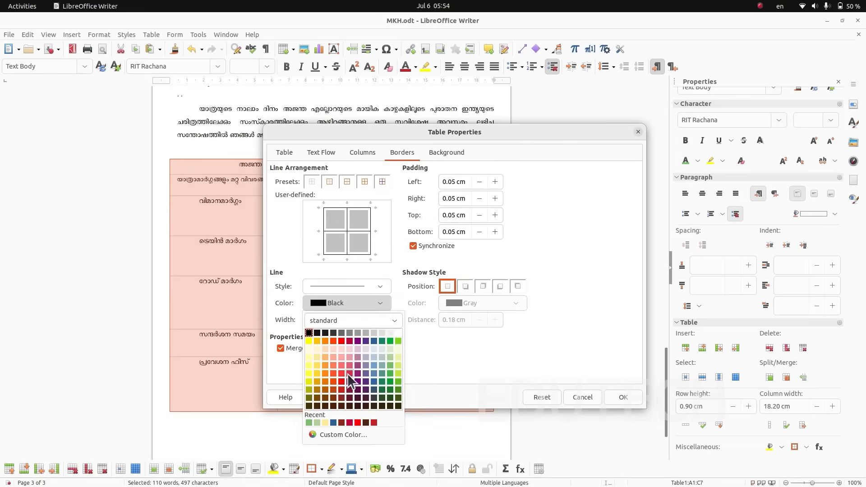
pyautogui.click(333, 398)
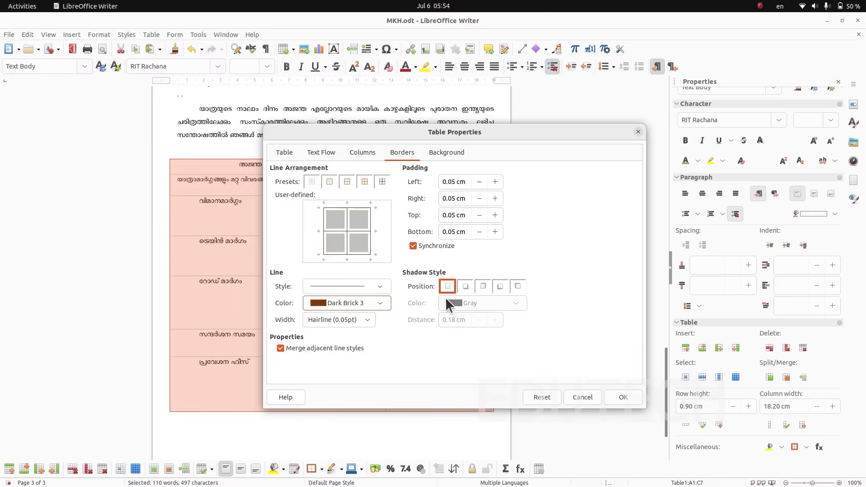
pyautogui.click(368, 319)
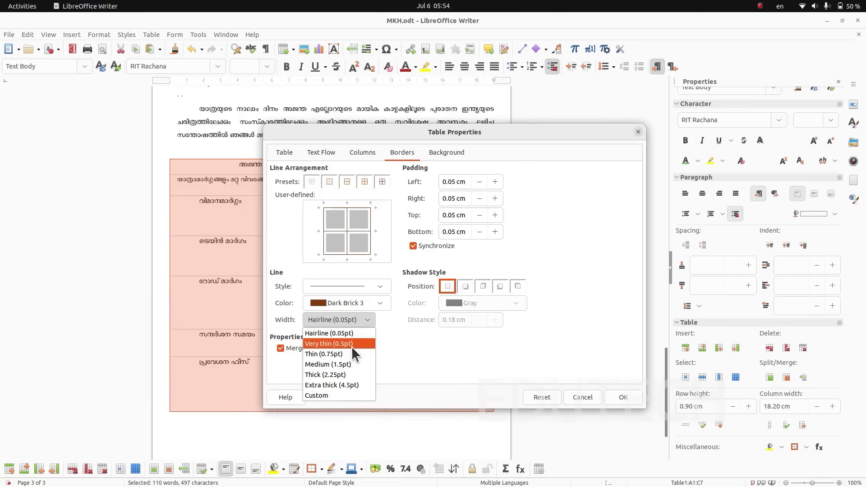
pyautogui.click(351, 343)
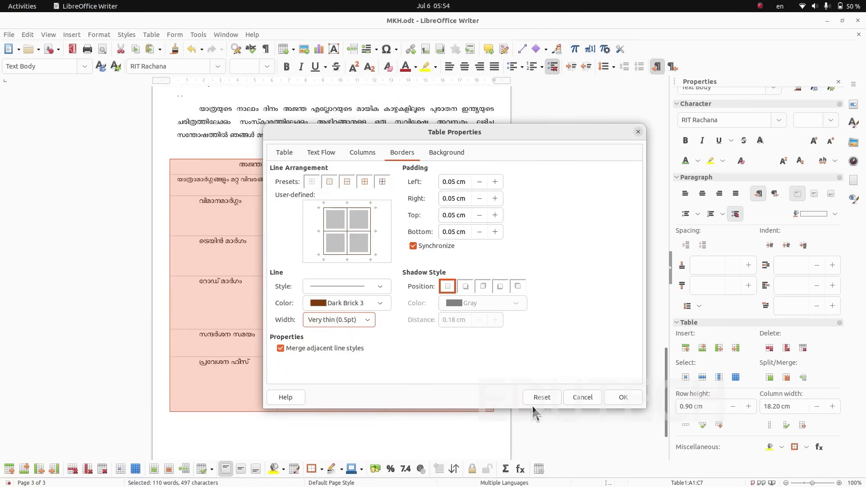
pyautogui.click(624, 397)
pyautogui.click(406, 416)
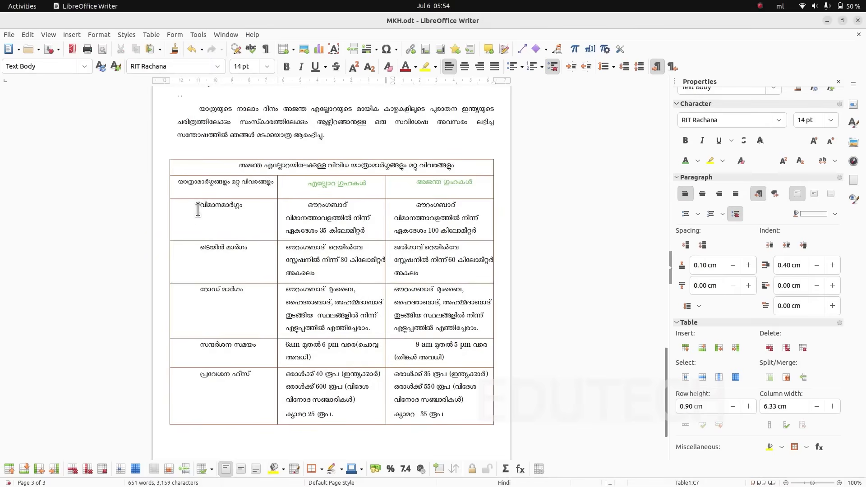
# - Center the label വിമാനമാർഗ്ഗം horizontally and vertically in its cell and remove its first-line indent
pyautogui.moveTo(198, 209); pyautogui.dragTo(244, 210)
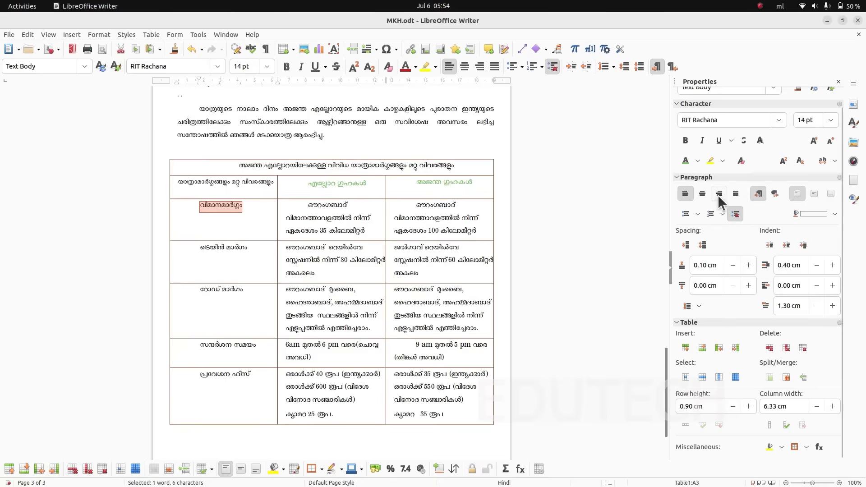
pyautogui.click(702, 193)
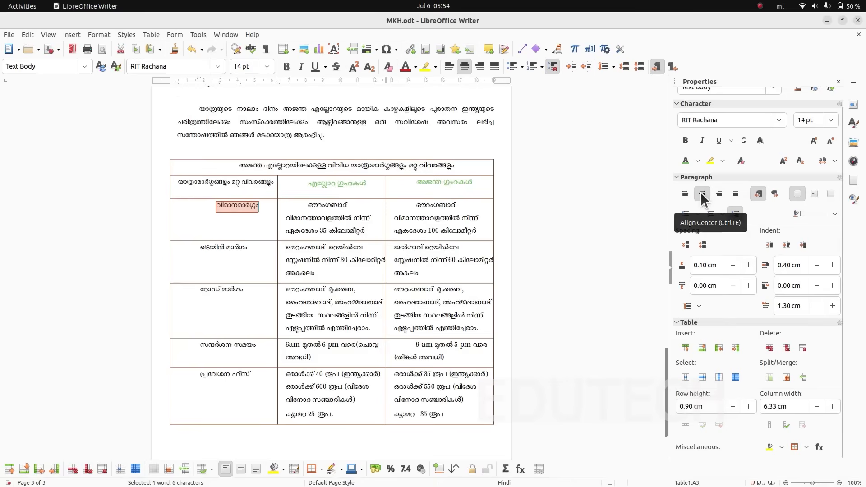
pyautogui.click(813, 194)
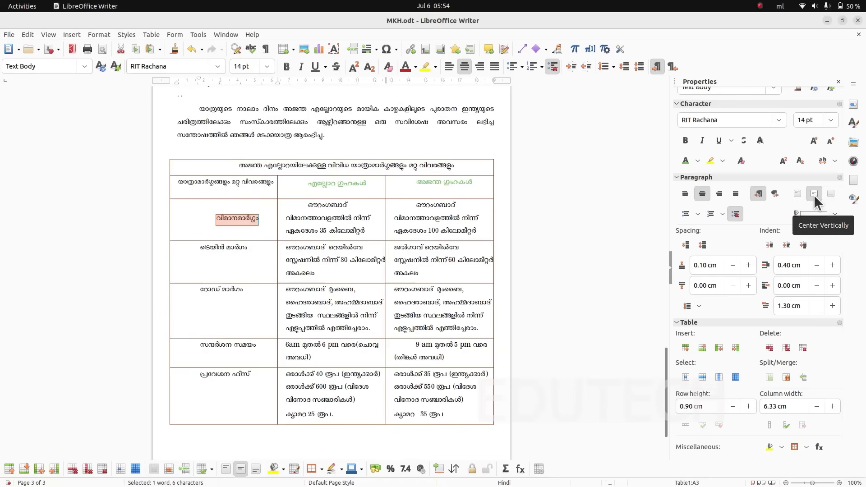
pyautogui.click(215, 224)
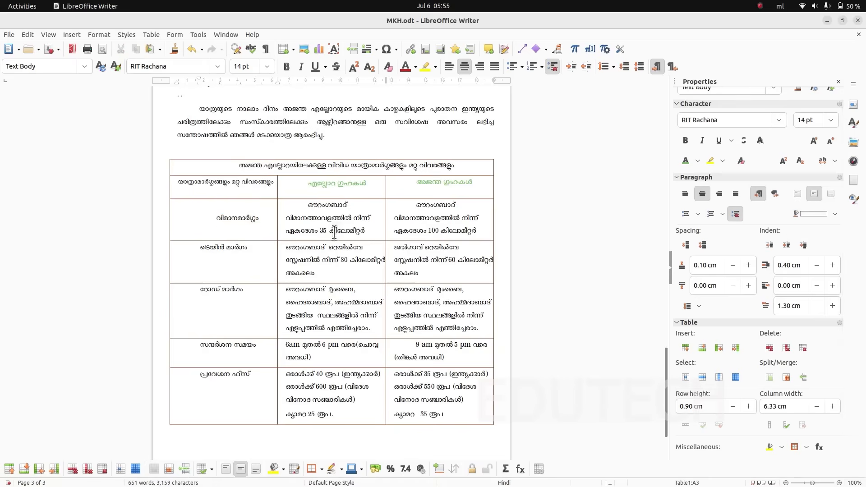
pyautogui.hotkey('ctrl', 'F5')
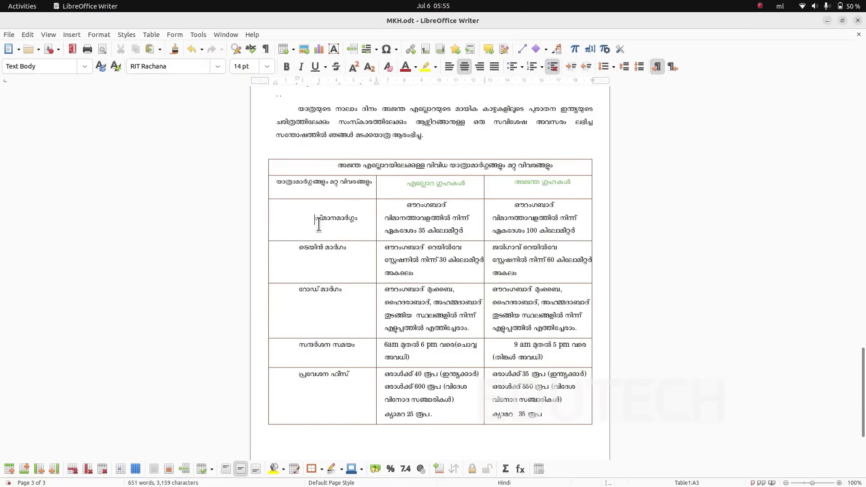
pyautogui.click(314, 224)
pyautogui.press('BackSpace')
# - Remove the first-line indent from the other four first-column labels, from ട്രെയിൻ മാർഗം to പ്രവേശന ഫീസ്
pyautogui.press('BackSpace')
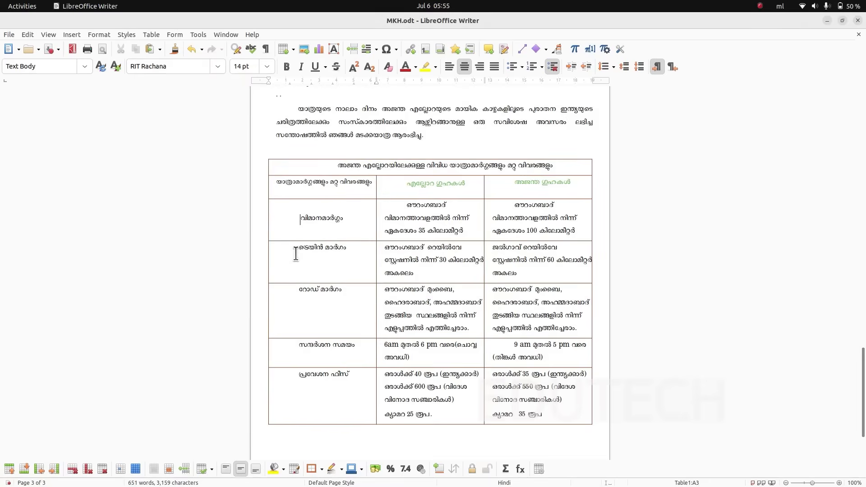
pyautogui.click(297, 253)
pyautogui.press('BackSpace')
pyautogui.click(297, 292)
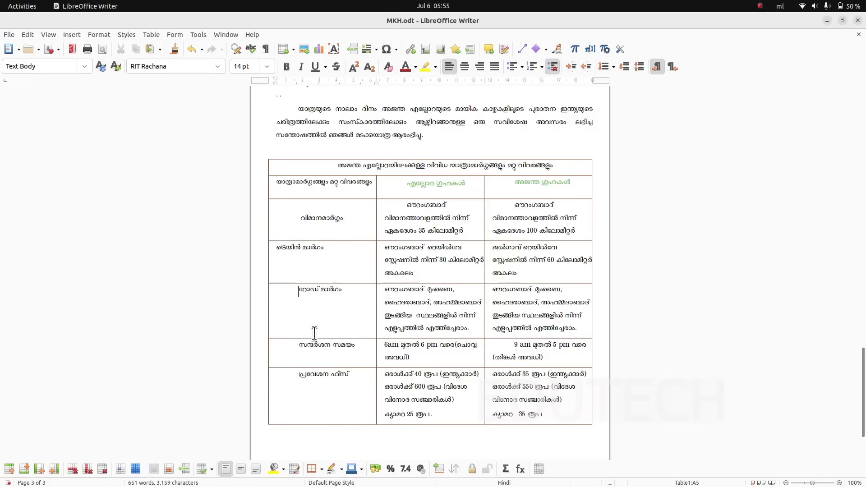
pyautogui.press('BackSpace')
pyautogui.press('BackSpace')
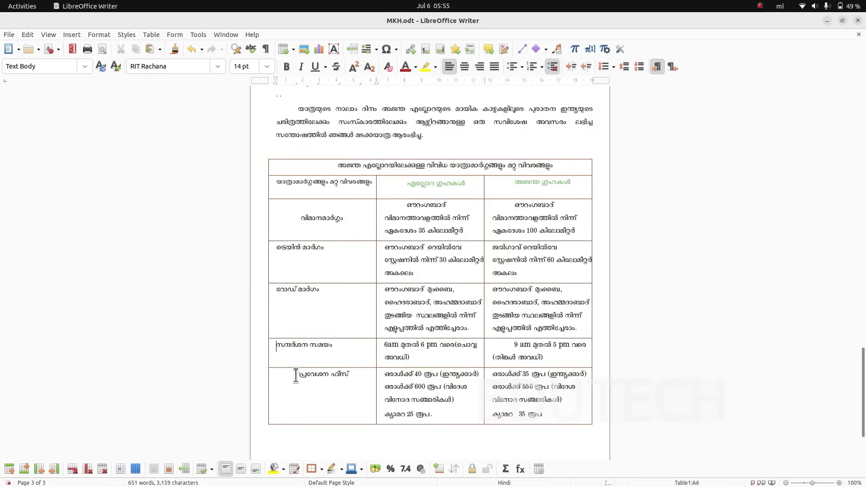
pyautogui.click(302, 379)
pyautogui.press('BackSpace')
# - Center the four first-column labels from ട്രെയിൻ മാർഗം to പ്രവേശന ഫീസ് horizontally and vertically in their cells
pyautogui.moveTo(281, 257); pyautogui.dragTo(303, 394)
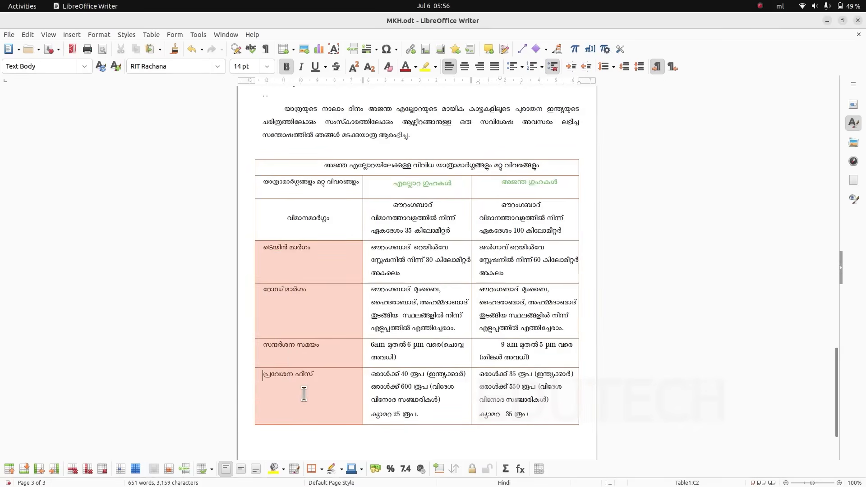
pyautogui.click(853, 104)
pyautogui.click(702, 214)
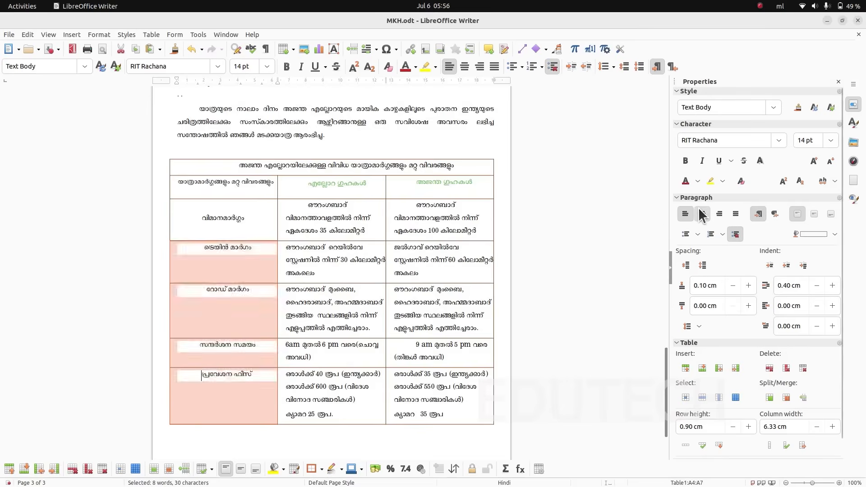
pyautogui.click(812, 213)
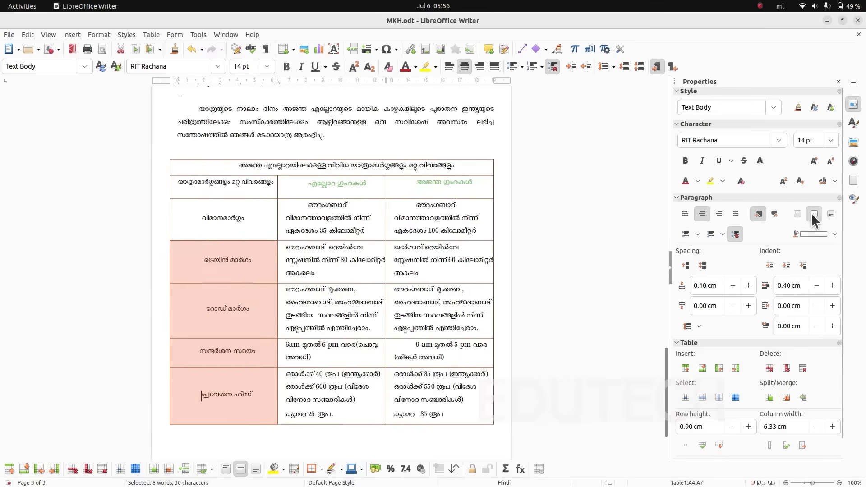
# - Set the font size of all text in the travel-routes table to 15 pt
pyautogui.click(424, 409)
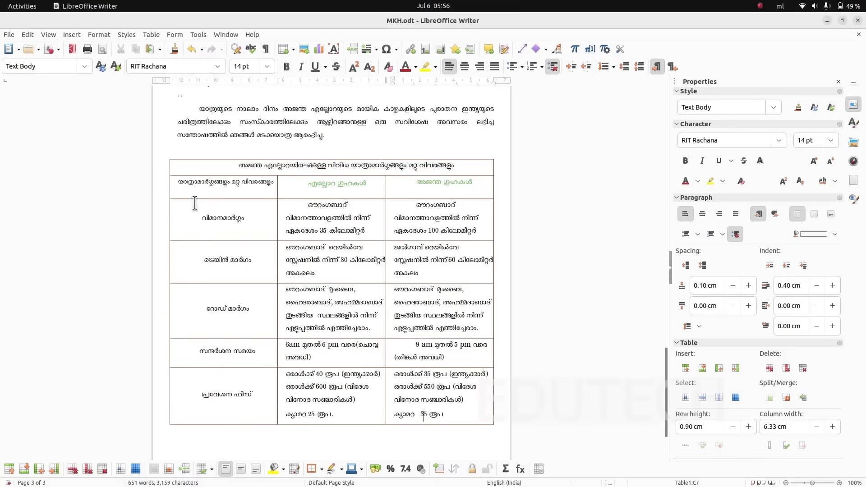
pyautogui.moveTo(187, 172); pyautogui.dragTo(404, 395)
pyautogui.click(830, 140)
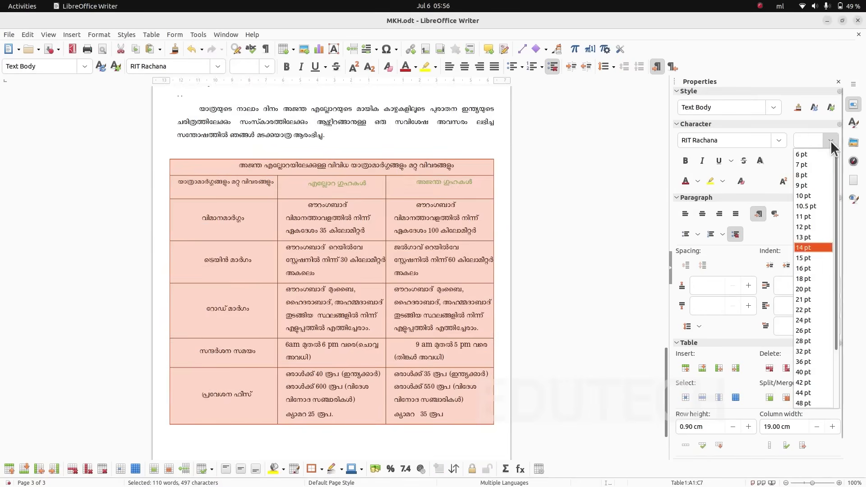
pyautogui.click(801, 258)
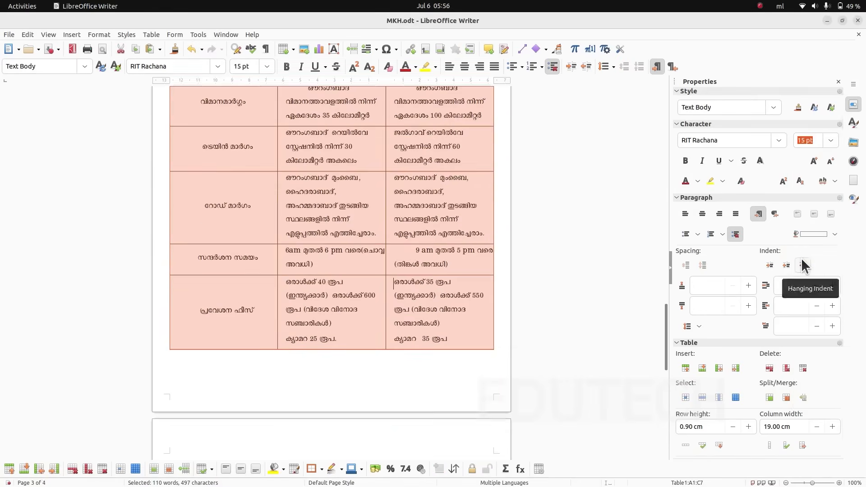
pyautogui.scroll(3, 397, 308)
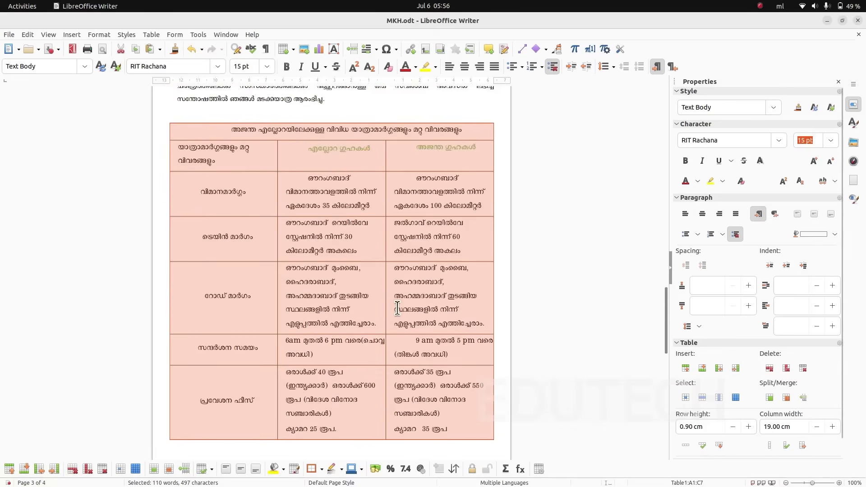
pyautogui.click(292, 195)
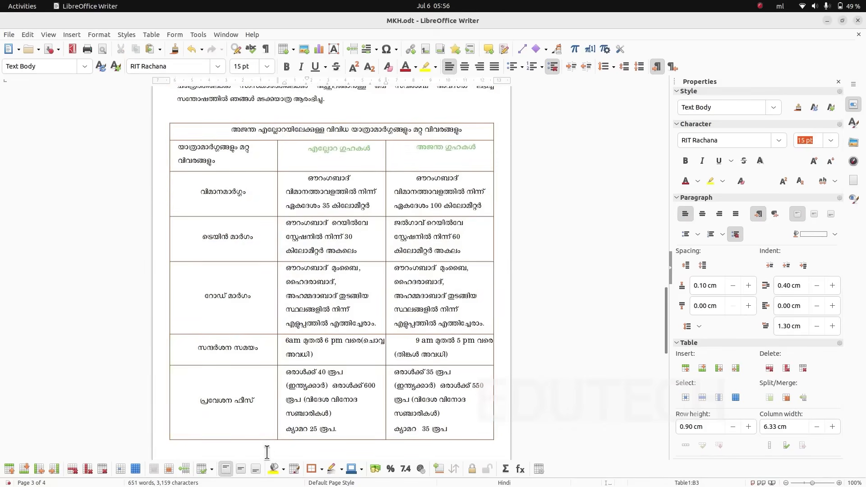
# - Match the table in ajanta.pdf: center all cells below the title row horizontally and vertically and remove indents in the second and third columns
pyautogui.hotkey('alt', 'Tab')
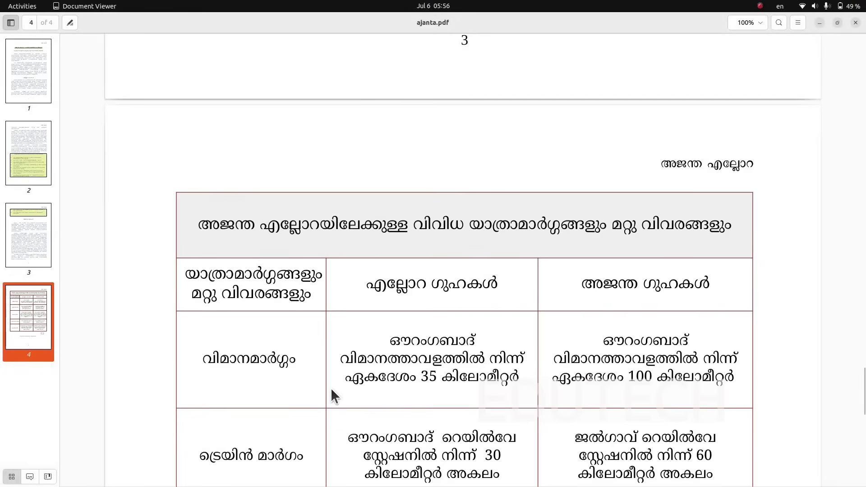
pyautogui.scroll(-5, 365, 389)
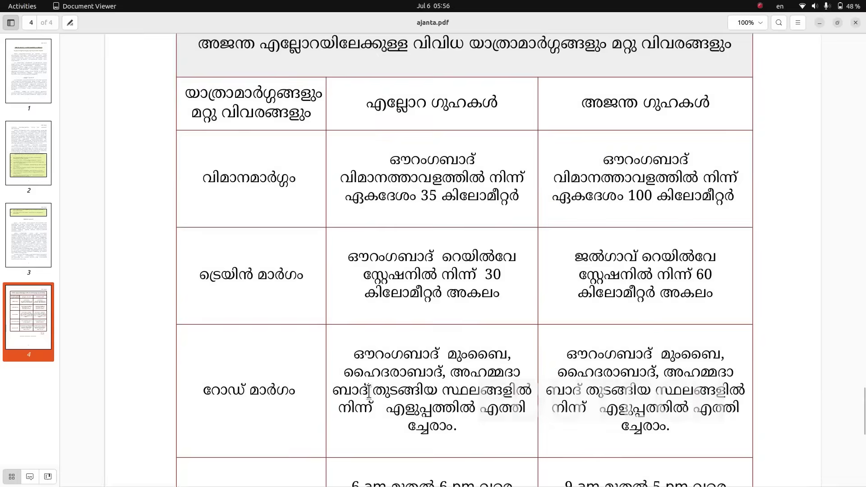
pyautogui.scroll(-6, 369, 388)
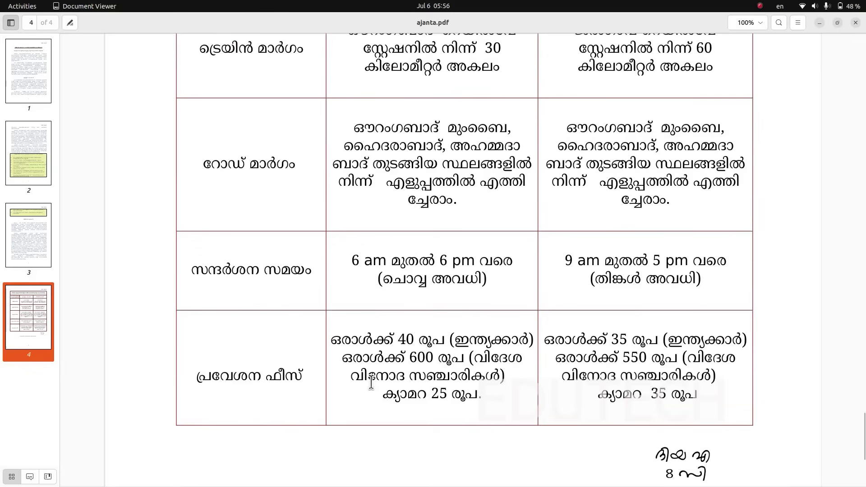
pyautogui.hotkey('alt', 'Tab')
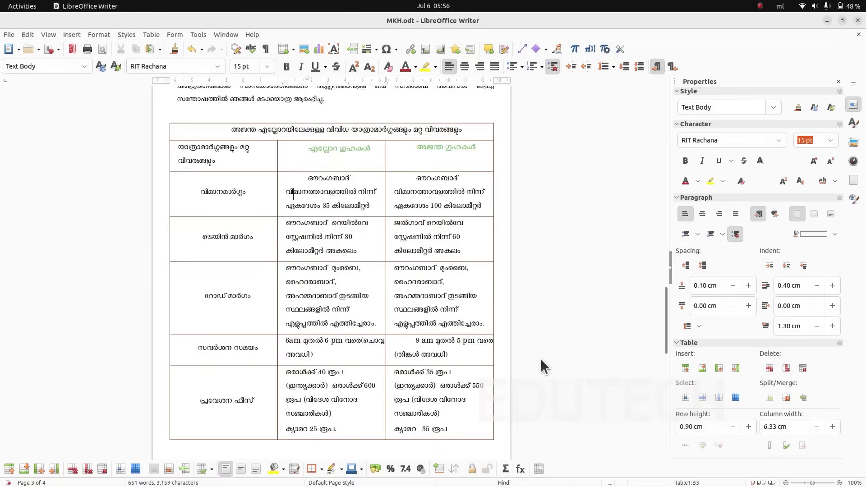
pyautogui.moveTo(176, 149); pyautogui.dragTo(461, 402)
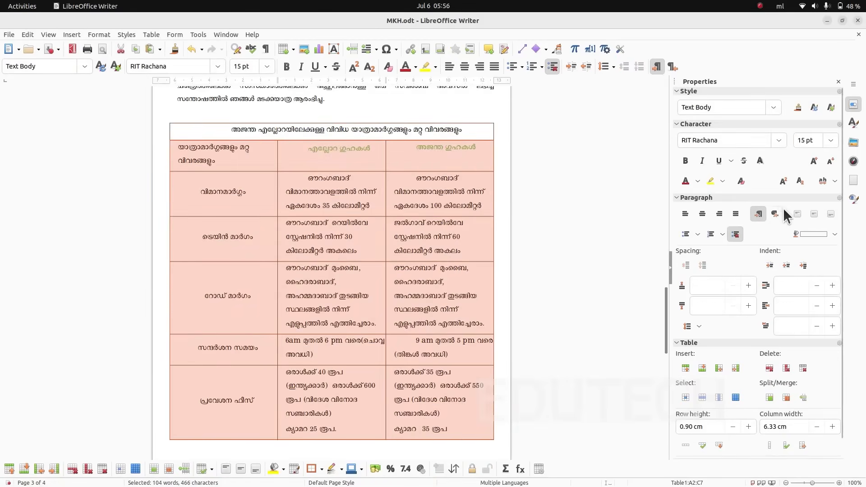
pyautogui.click(698, 212)
pyautogui.click(816, 215)
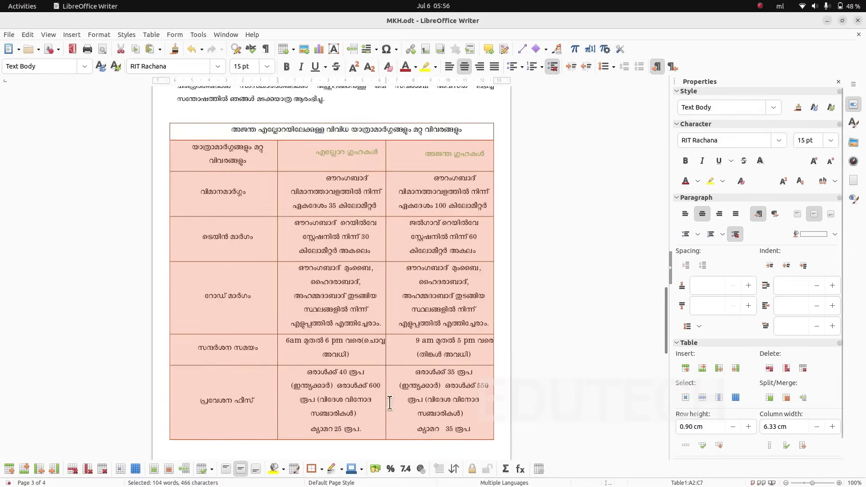
pyautogui.click(402, 267)
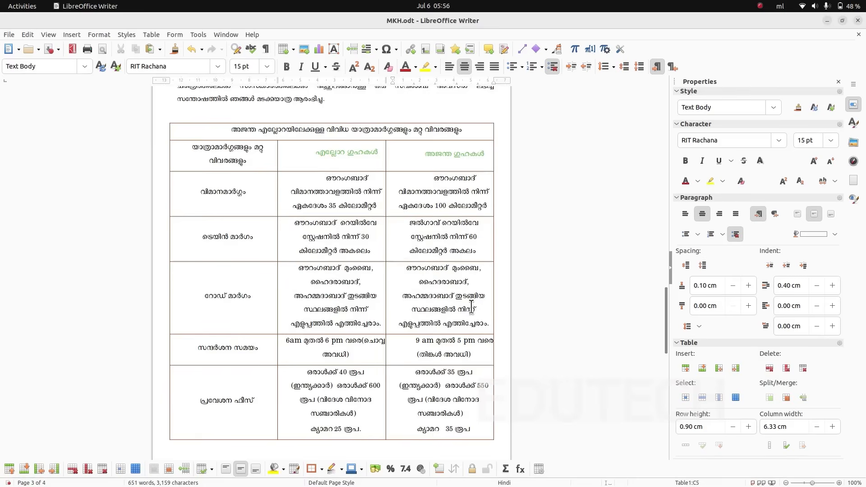
pyautogui.press('BackSpace')
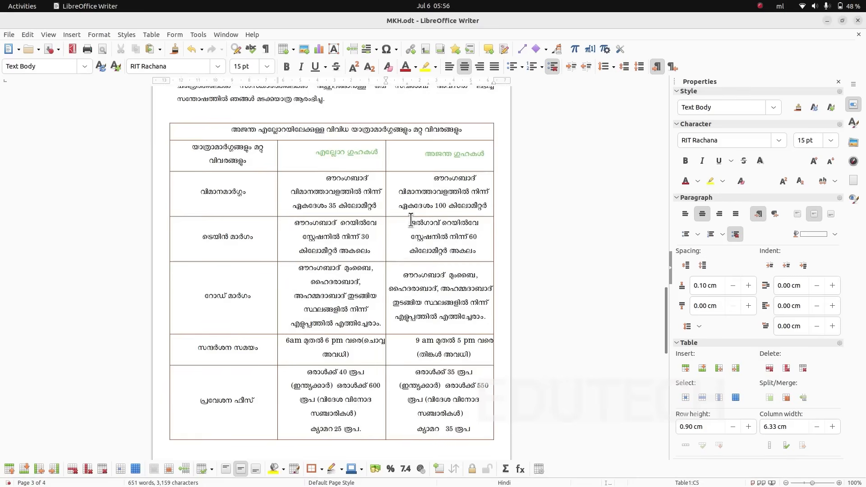
# - Make the title text in the table's first row bold and set its size to 16 pt
pyautogui.moveTo(231, 130); pyautogui.dragTo(462, 130)
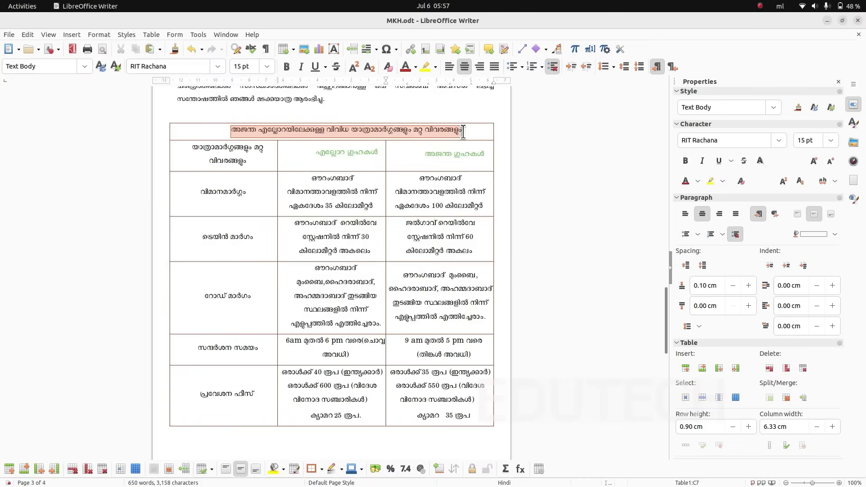
pyautogui.click(284, 65)
pyautogui.click(266, 67)
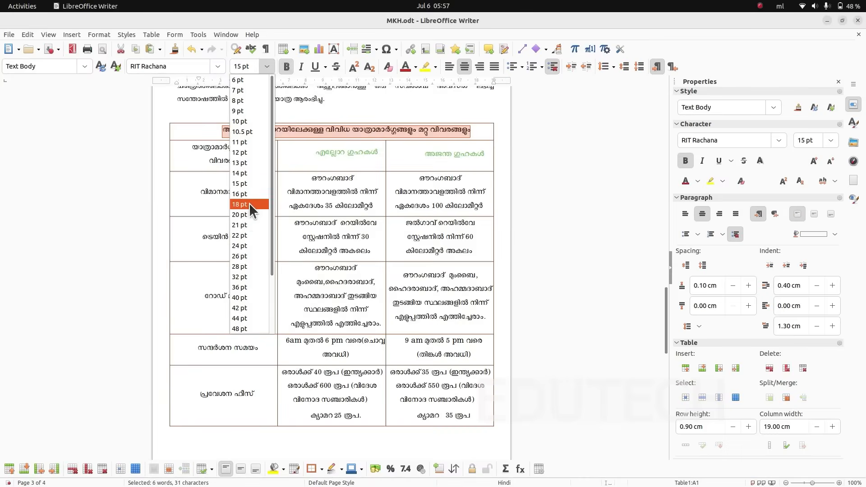
pyautogui.click(249, 203)
pyautogui.click(270, 66)
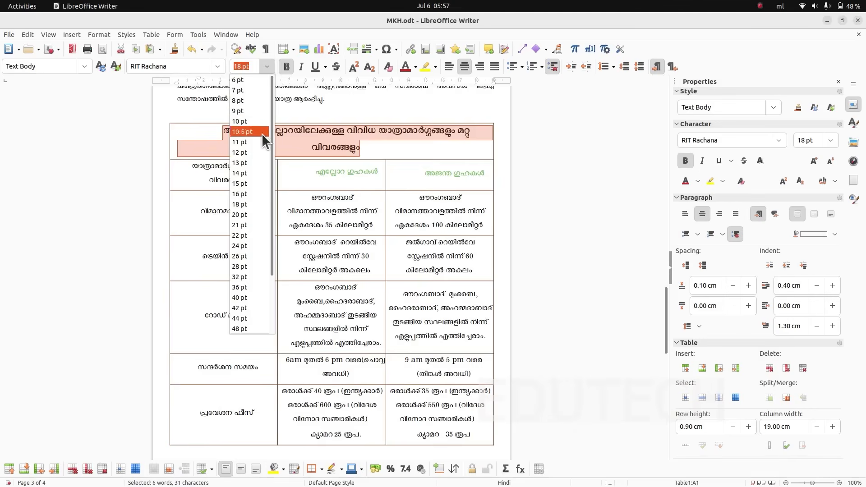
pyautogui.click(250, 192)
pyautogui.click(330, 202)
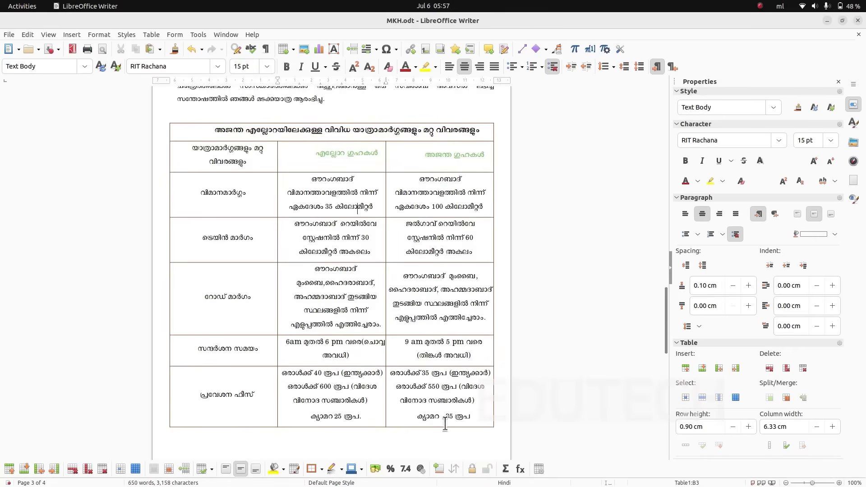
# - Add the author's initials and a line of twelve asterisks below the table, with the asterisks bold and centered
pyautogui.click(252, 363)
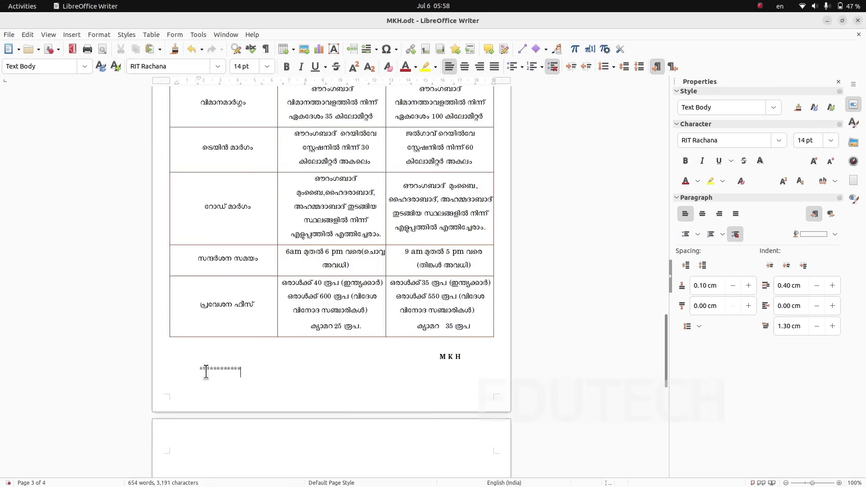
pyautogui.moveTo(197, 369); pyautogui.dragTo(247, 372)
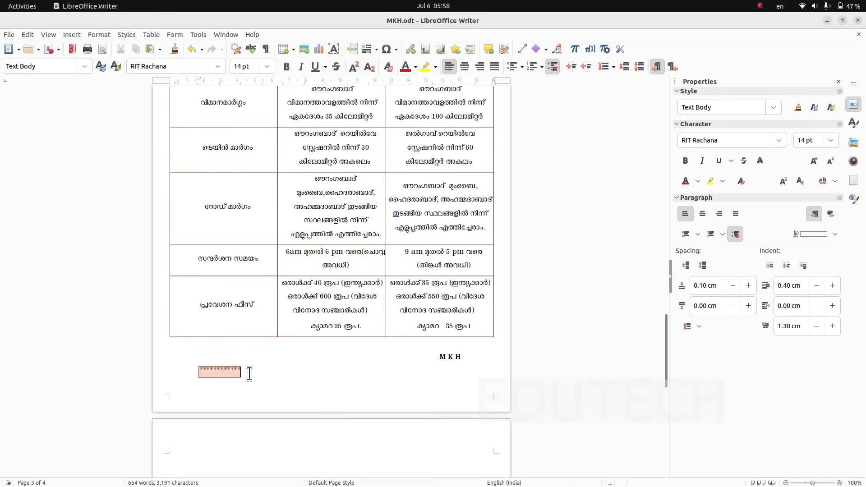
pyautogui.click(286, 67)
pyautogui.click(698, 216)
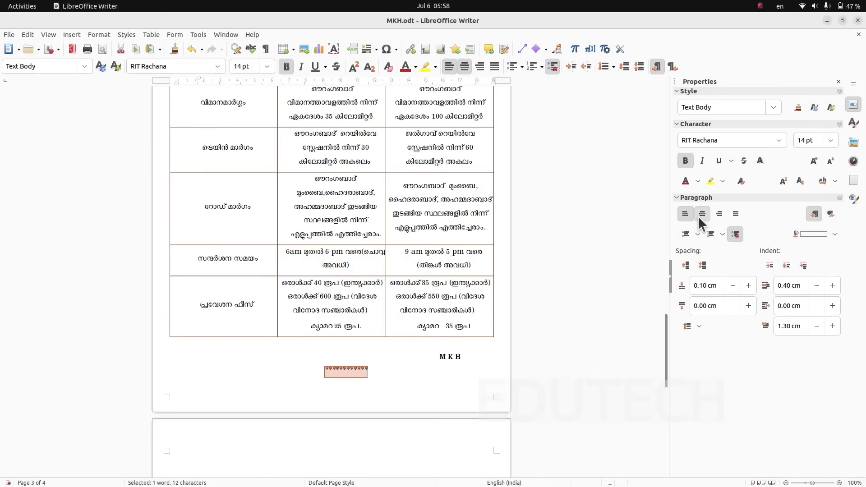
pyautogui.click(372, 397)
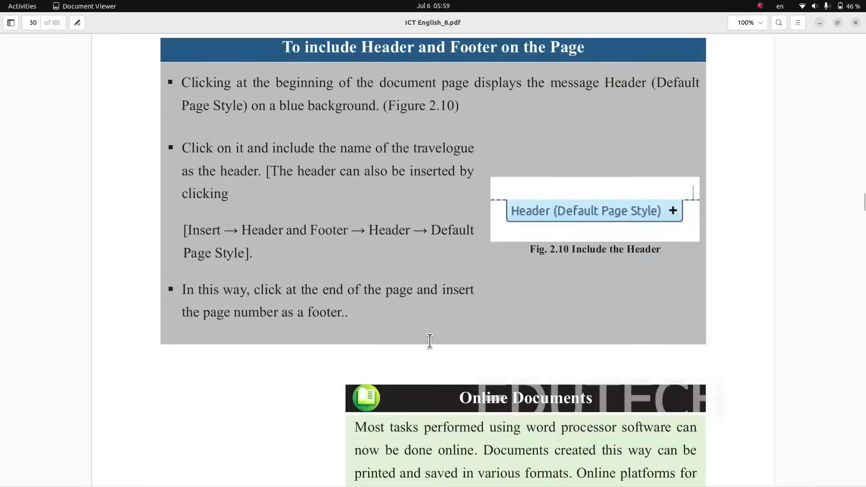
# - Consult the textbook's header and footer instructions and ajanta.pdf, and insert a header for Default Page Style in MKH.odt
pyautogui.scroll(3, 429, 341)
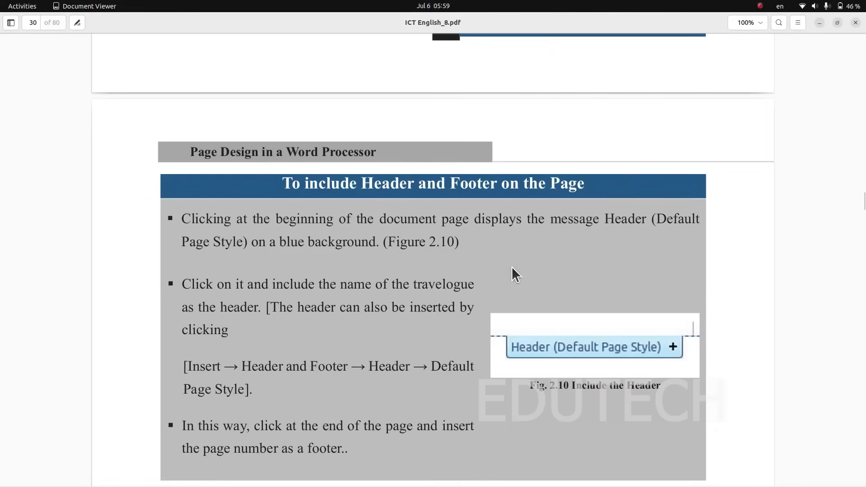
pyautogui.hotkey('alt', 'Tab')
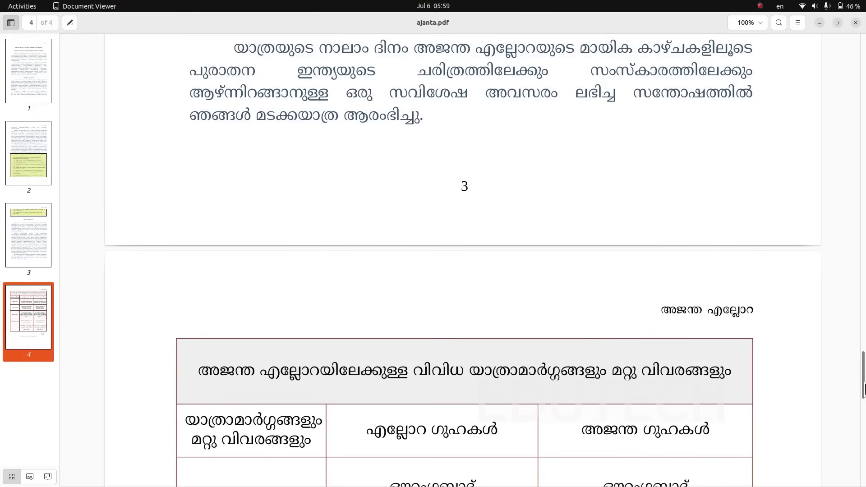
pyautogui.hotkey('alt', 'Tab')
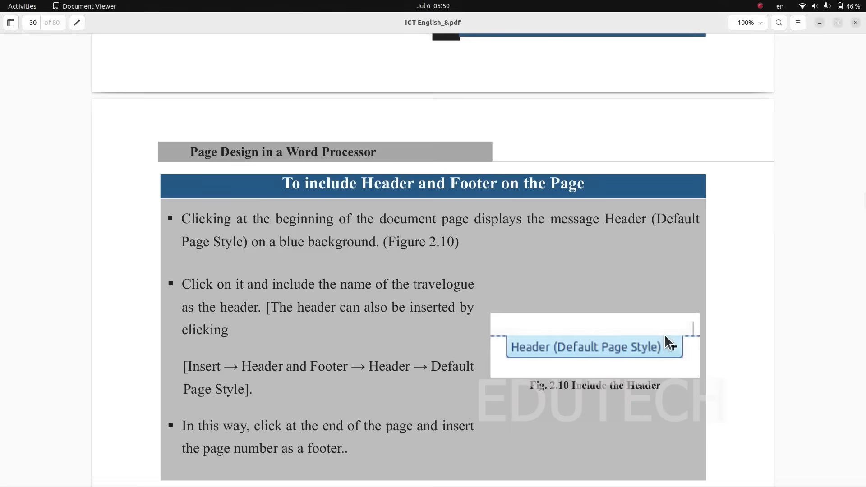
pyautogui.hotkey('alt', 'Tab')
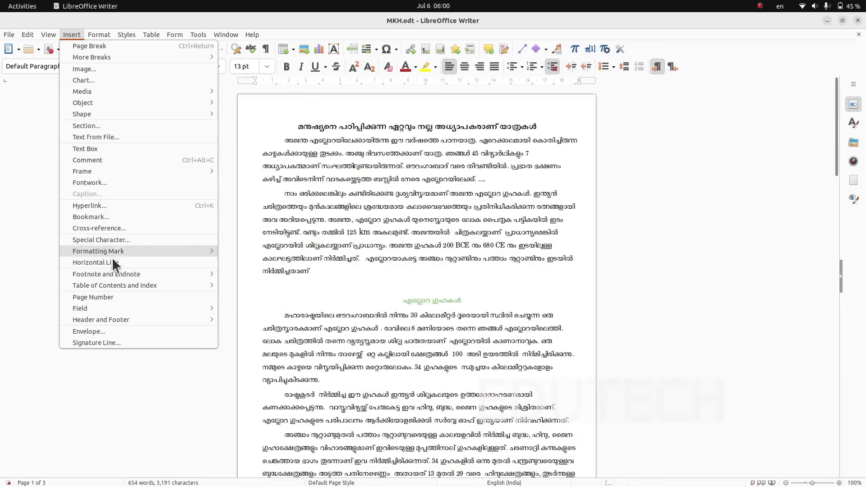
pyautogui.moveTo(124, 284)
pyautogui.moveTo(209, 318)
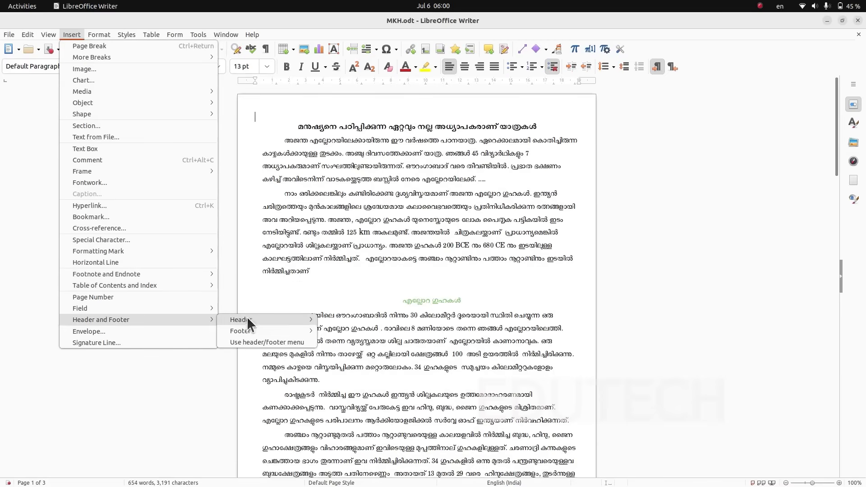
pyautogui.moveTo(250, 318)
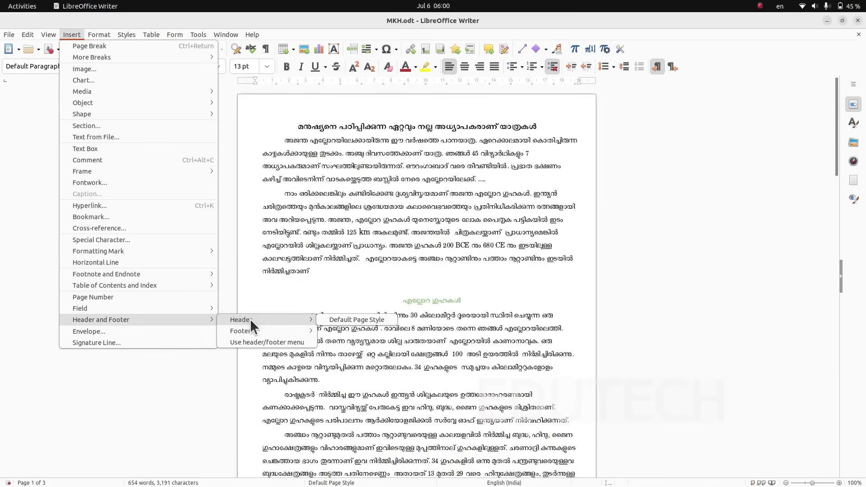
pyautogui.click(330, 319)
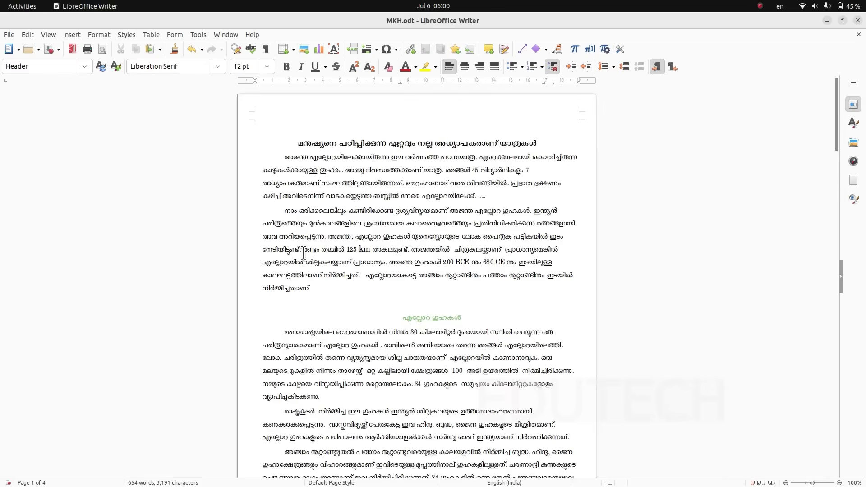
pyautogui.scroll(-3, 302, 255)
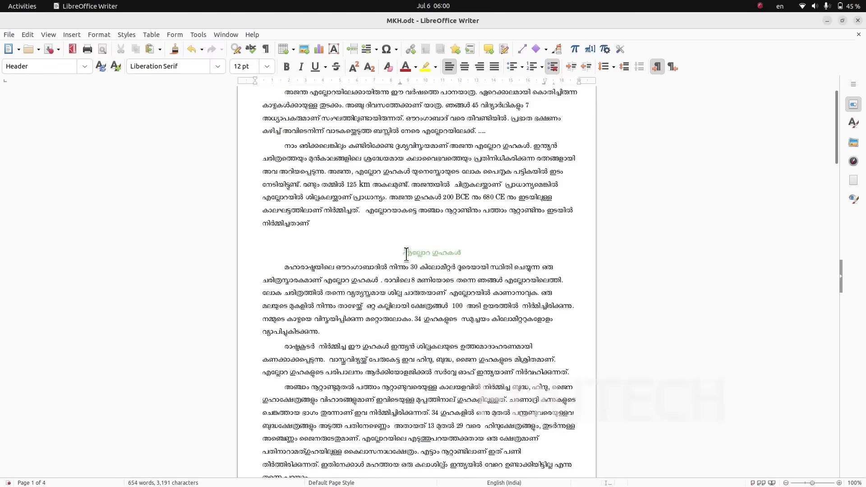
pyautogui.moveTo(402, 253); pyautogui.dragTo(426, 251)
pyautogui.scroll(3, 353, 253)
# - Right-align the page header and enter the travelogue name അജന്ത എല്ലോറ in Malayalam, using the Anek Malayalam Medium font
pyautogui.click(325, 120)
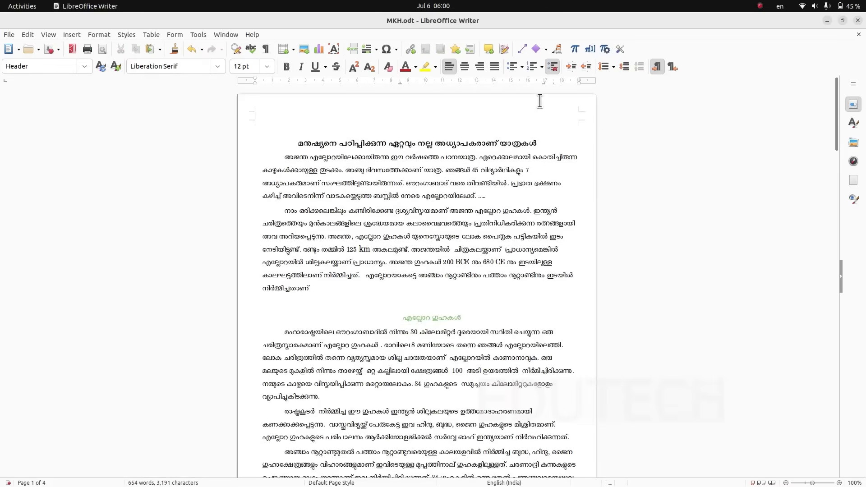
pyautogui.click(479, 67)
pyautogui.press('super+space')
pyautogui.write('അ')
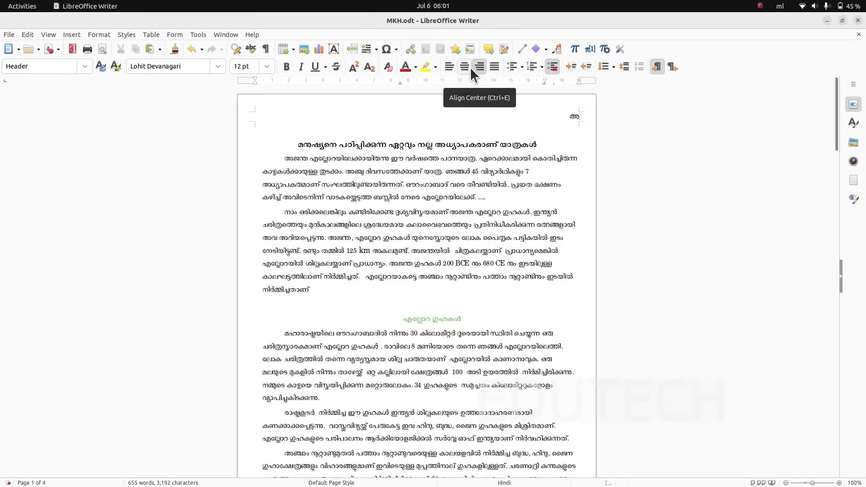
pyautogui.write('ജന്ത എല്ലോ')
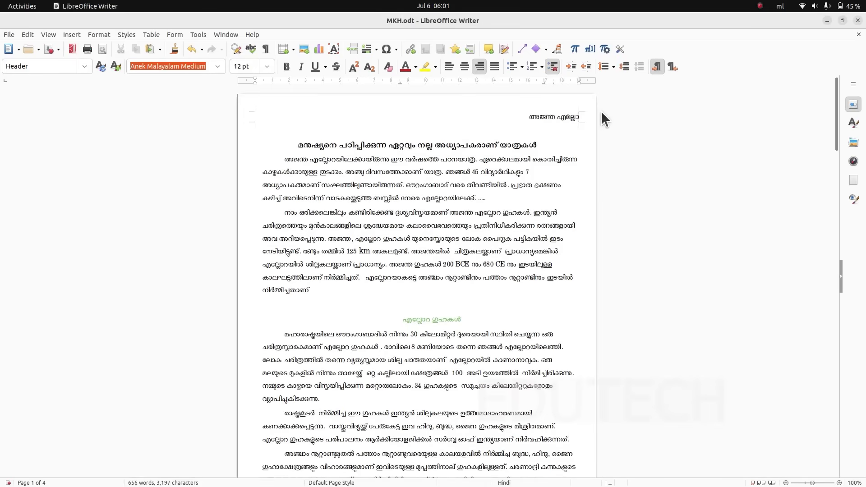
pyautogui.write('റ')
# - Set the header text അജന്ത എല്ലോറ to 13 pt, keeping it non-bold
pyautogui.moveTo(502, 119); pyautogui.dragTo(561, 120)
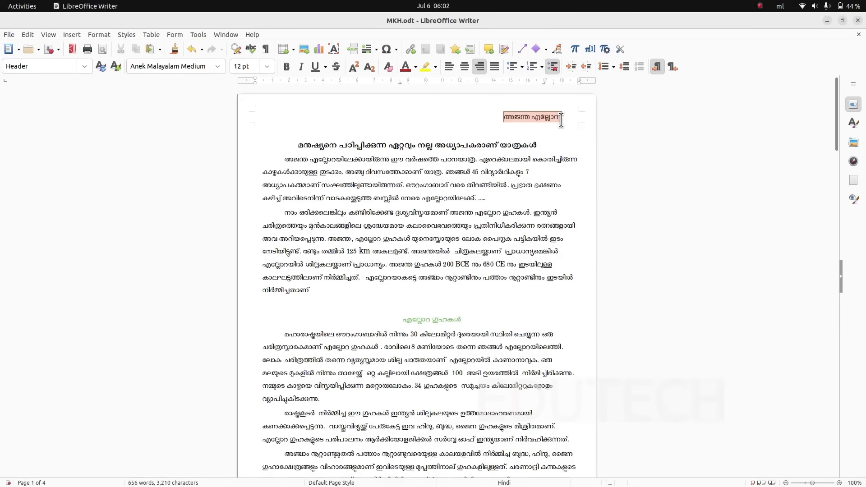
pyautogui.click(285, 68)
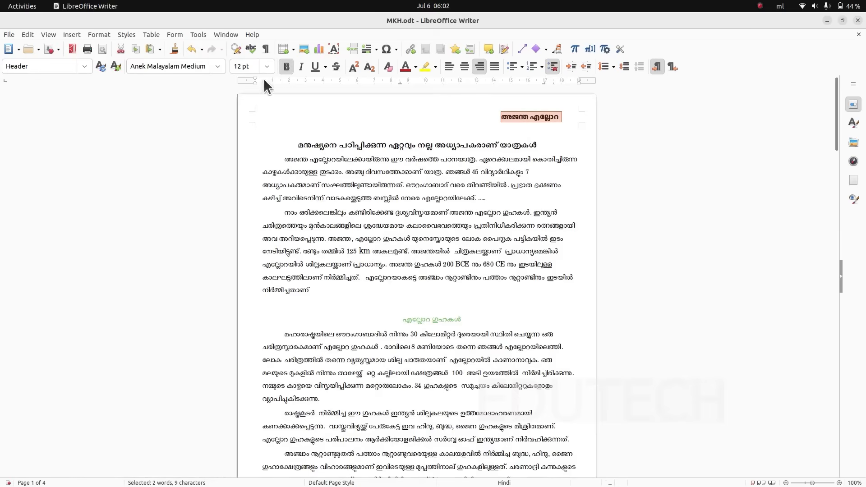
pyautogui.click(284, 68)
pyautogui.click(267, 66)
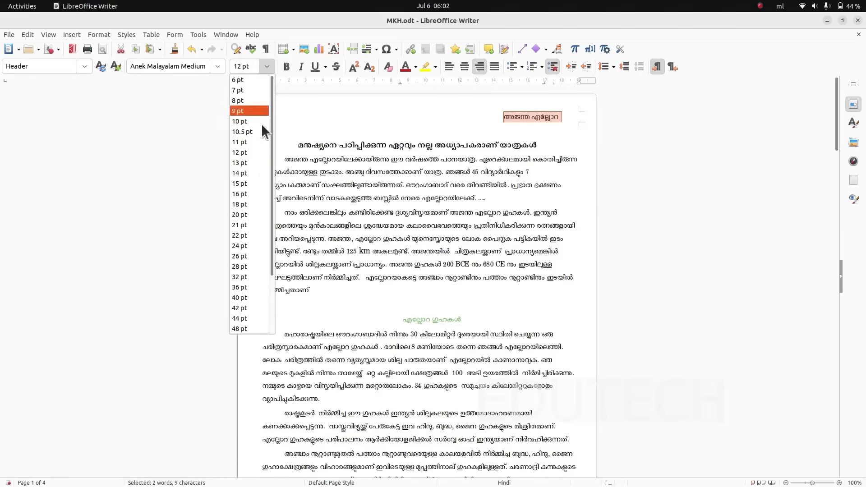
pyautogui.click(255, 162)
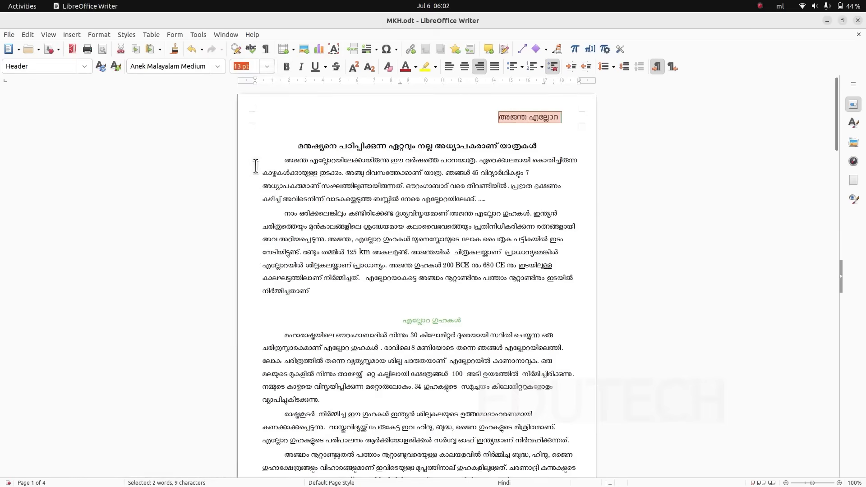
# - Leave the header area and review the pages of MKH.odt to check the header on each one
pyautogui.click(568, 133)
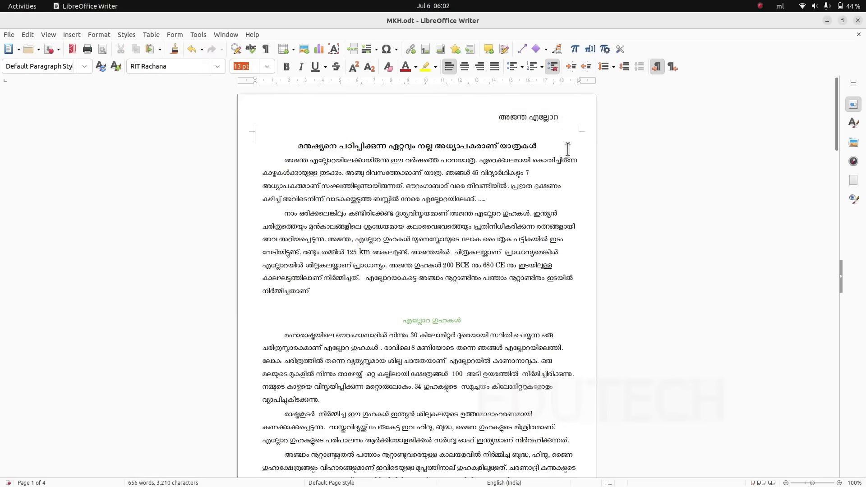
pyautogui.scroll(-3, 568, 156)
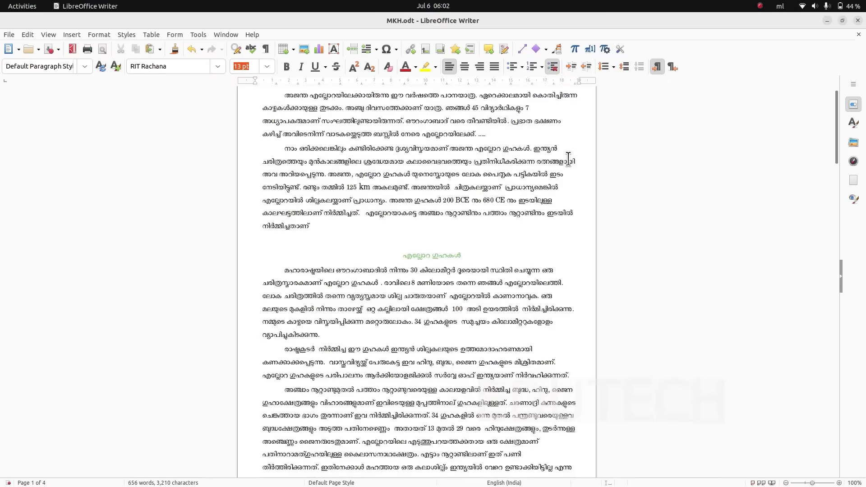
pyautogui.scroll(-10, 568, 155)
pyautogui.scroll(-4, 554, 339)
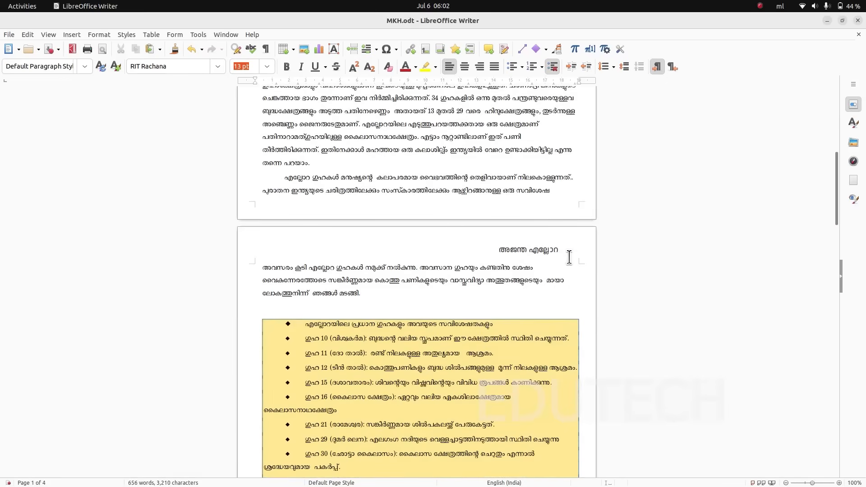
pyautogui.scroll(-5, 563, 261)
pyautogui.scroll(-12, 542, 245)
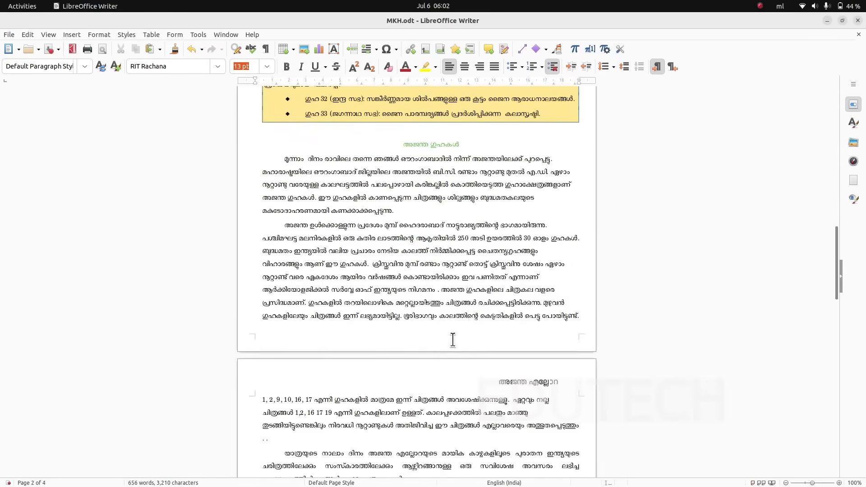
pyautogui.scroll(20, 493, 342)
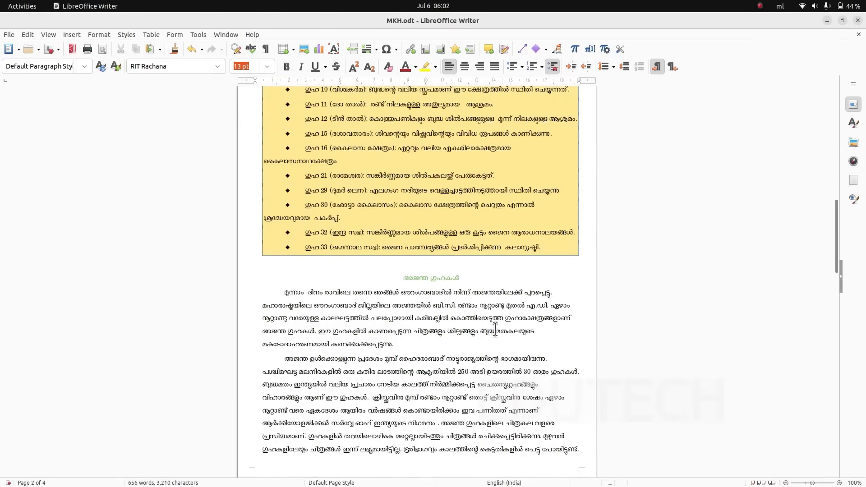
pyautogui.scroll(5, 498, 264)
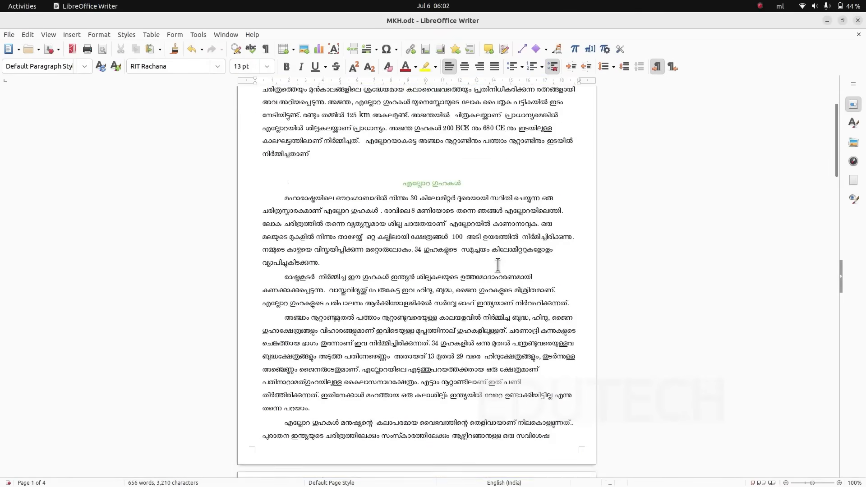
# - Insert a footer for Default Page Style and add a centered page number field in it
pyautogui.click(77, 33)
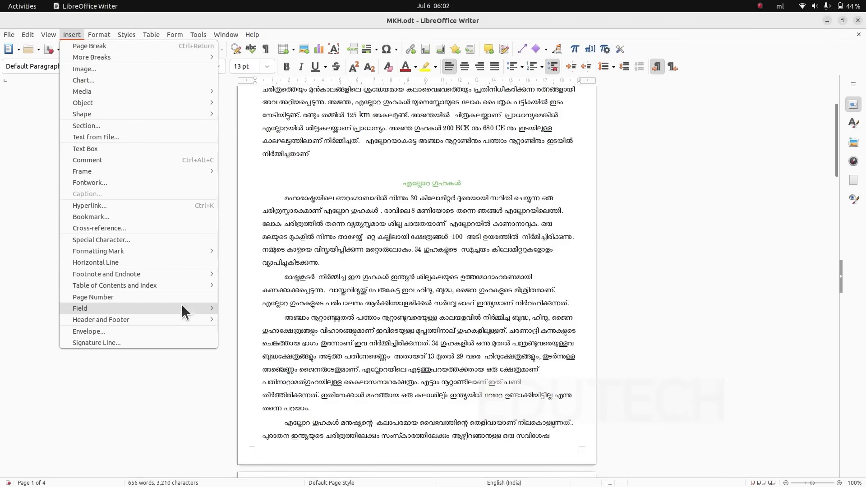
pyautogui.moveTo(194, 317)
pyautogui.moveTo(259, 334)
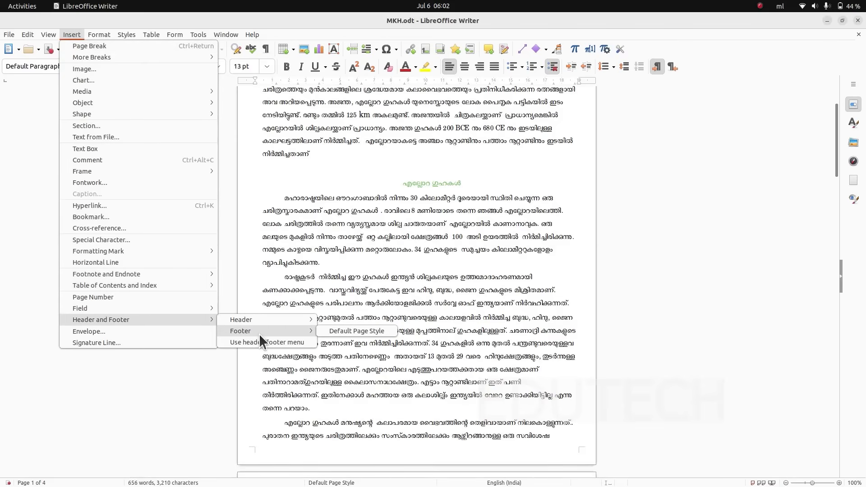
pyautogui.click(332, 334)
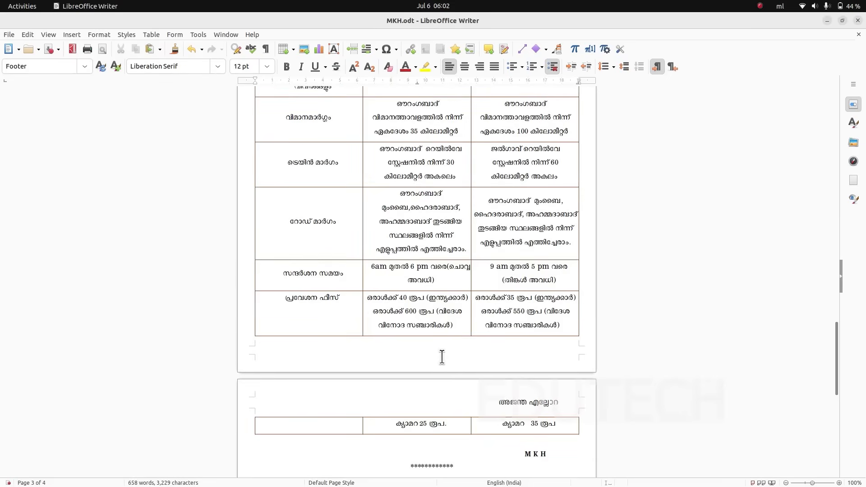
pyautogui.click(72, 34)
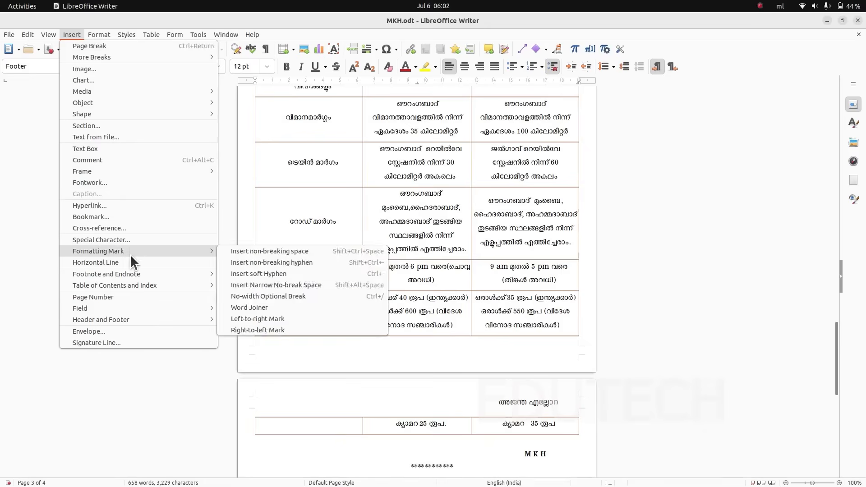
pyautogui.click(131, 294)
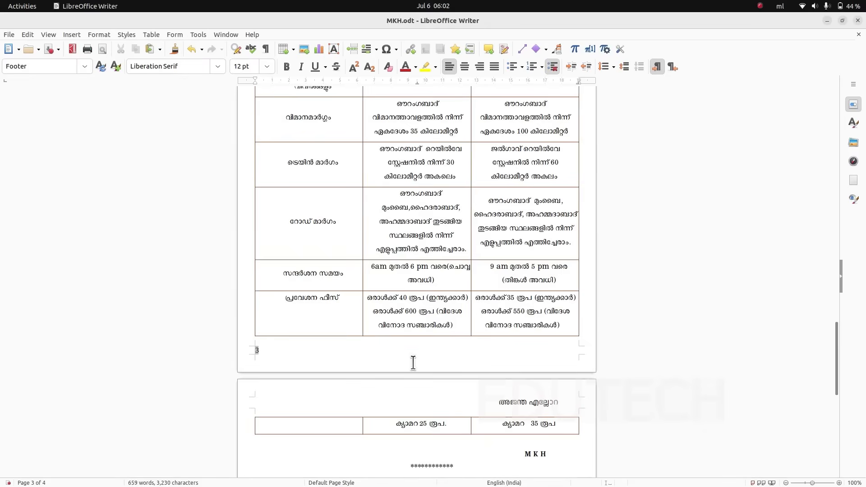
pyautogui.click(459, 66)
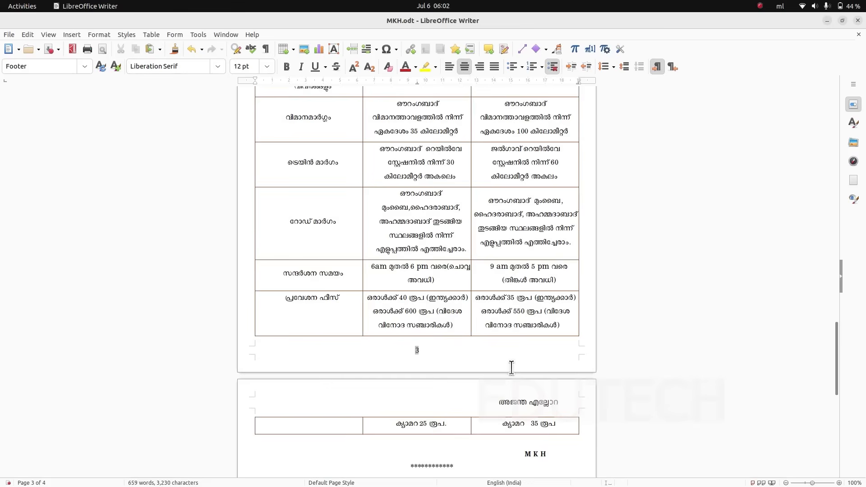
# - Set the footer page number to 13 pt and check the numbering through the last page
pyautogui.scroll(15, 493, 277)
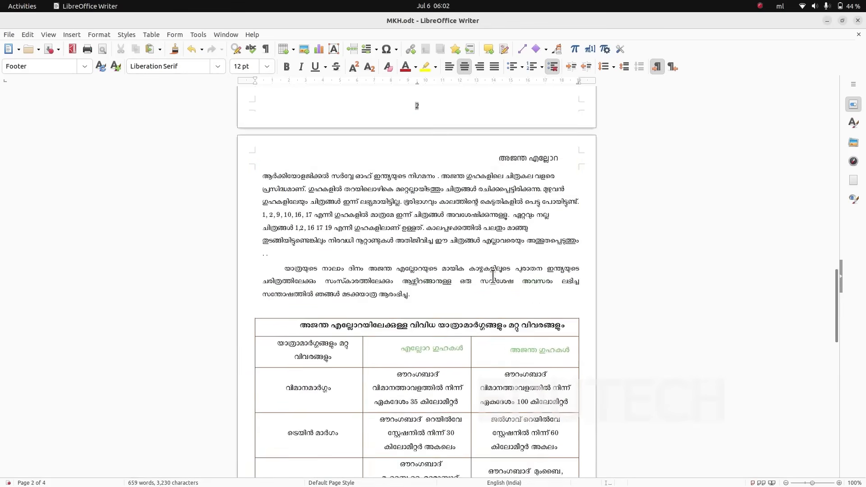
pyautogui.scroll(20, 493, 277)
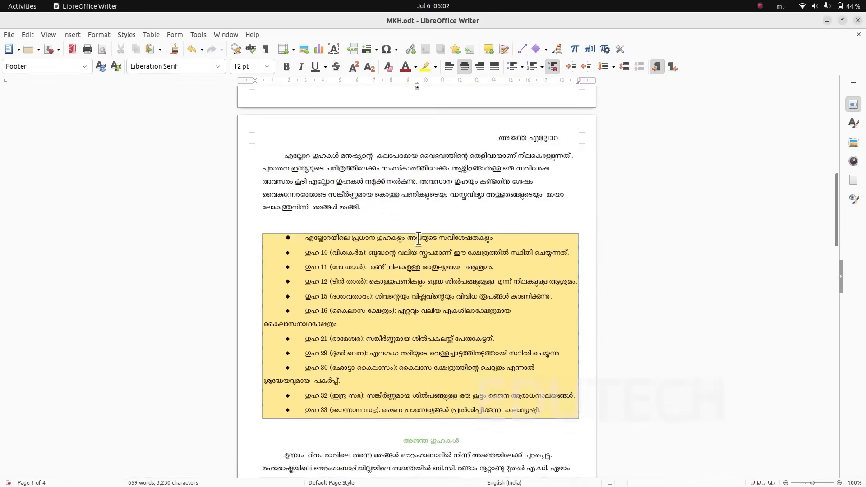
pyautogui.scroll(-20, 437, 285)
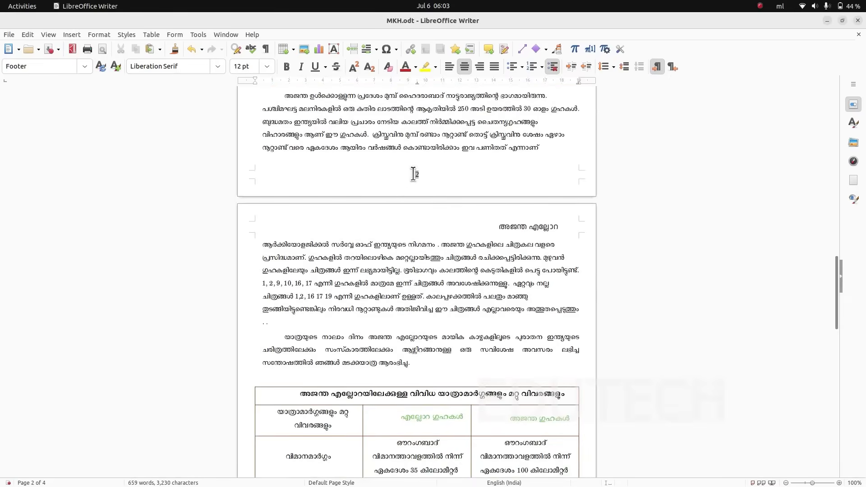
pyautogui.moveTo(413, 174); pyautogui.dragTo(419, 173)
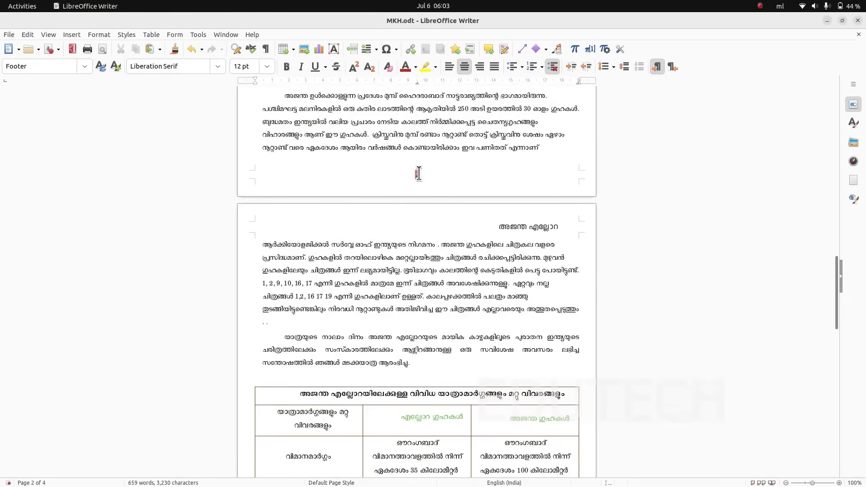
pyautogui.click(269, 70)
pyautogui.click(257, 161)
pyautogui.scroll(-15, 413, 266)
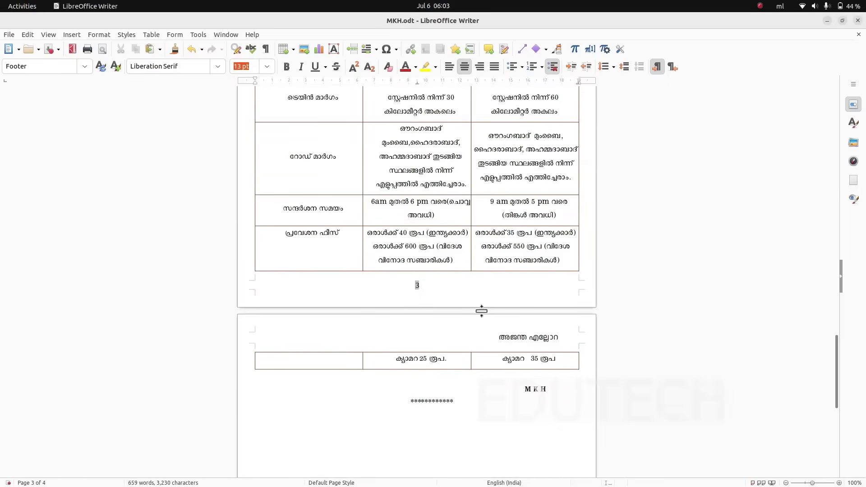
pyautogui.scroll(-10, 494, 402)
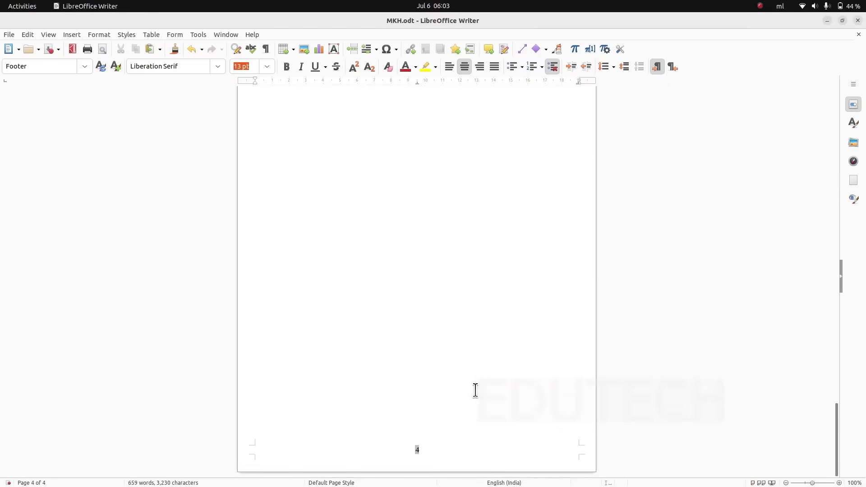
# - Remove the blank line above the green എല്ലോറ ഗുഹകൾ heading on the first page
pyautogui.moveTo(837, 414); pyautogui.dragTo(850, 73)
pyautogui.click(453, 237)
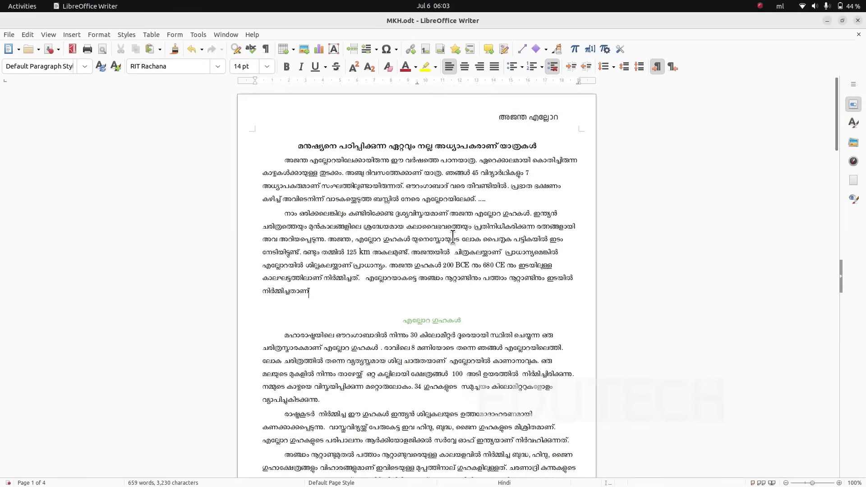
pyautogui.press('BackSpace')
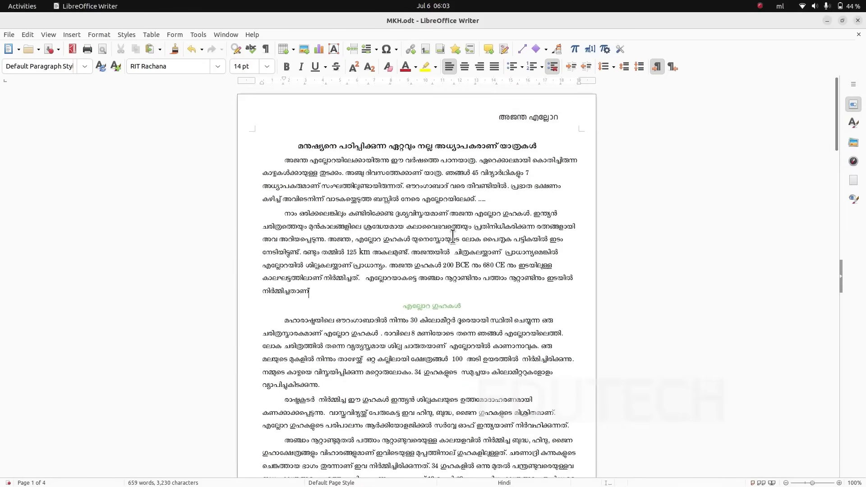
pyautogui.scroll(-5, 452, 237)
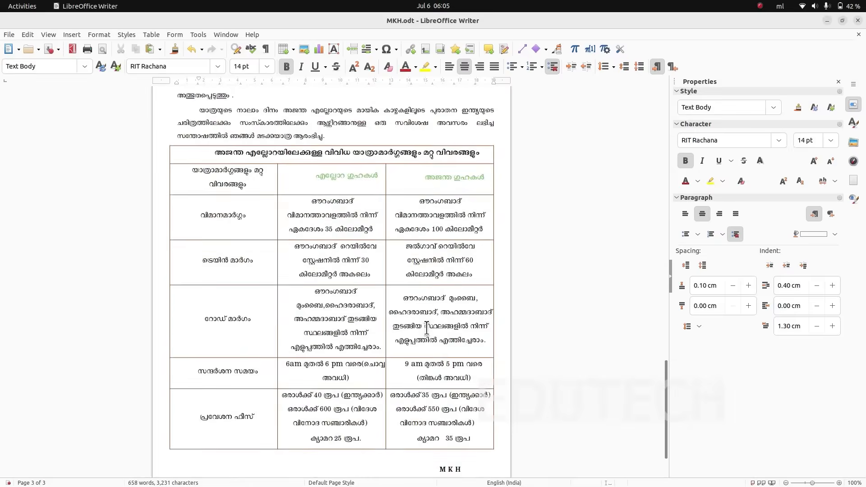
pyautogui.scroll(5, 437, 308)
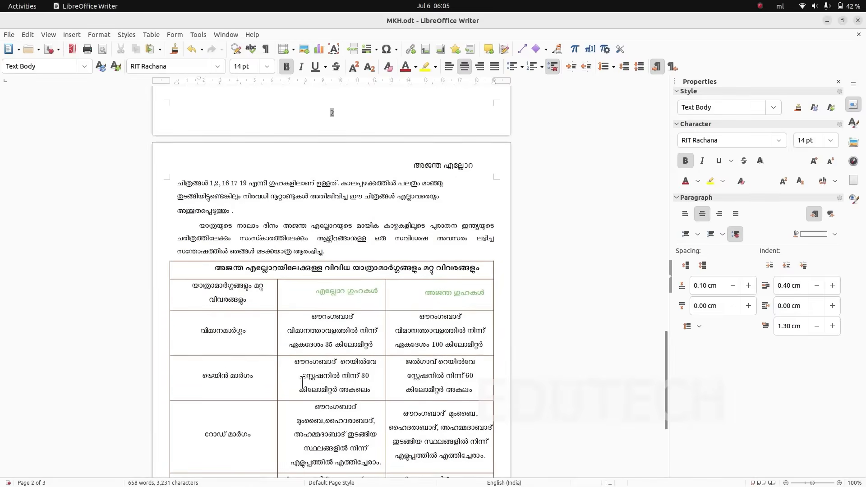
# - Switch to ajanta.pdf and examine its header, page numbers, highlighted cave list, table and closing lines for comparison with MKH.odt
pyautogui.hotkey('alt', 'Tab')
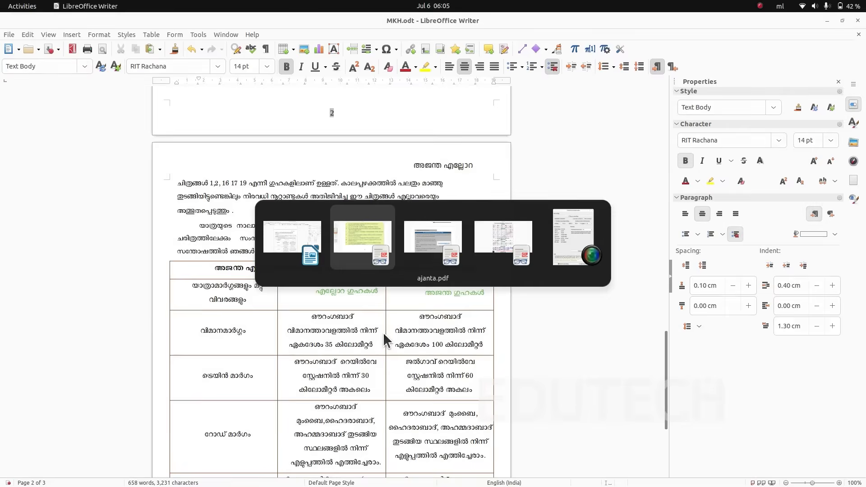
pyautogui.hotkey('alt', 'Tab')
pyautogui.hotkey('alt', 'Tab')
pyautogui.hotkey('alt', 'Tab')
pyautogui.hotkey('alt', 'Tab')
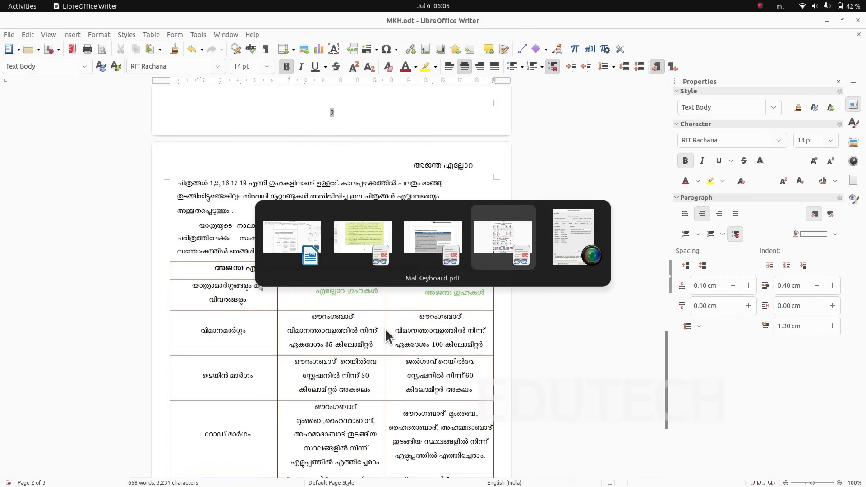
pyautogui.hotkey('alt', 'Tab')
pyautogui.scroll(10, 386, 329)
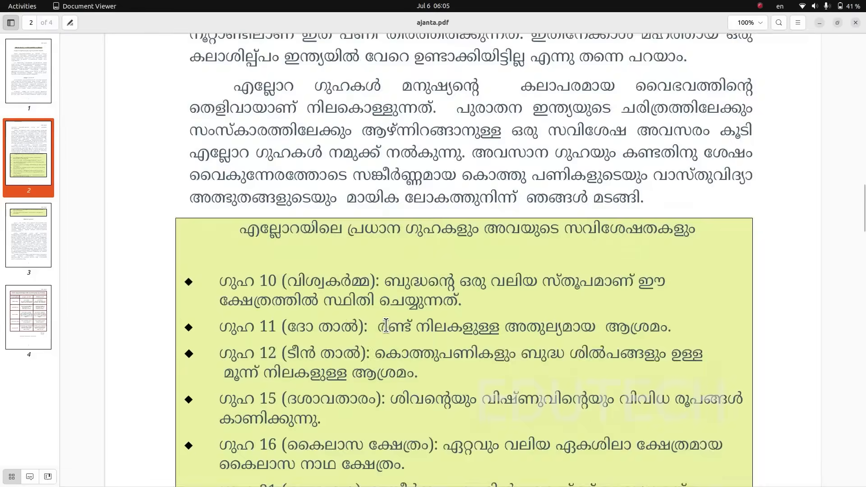
pyautogui.scroll(15, 386, 329)
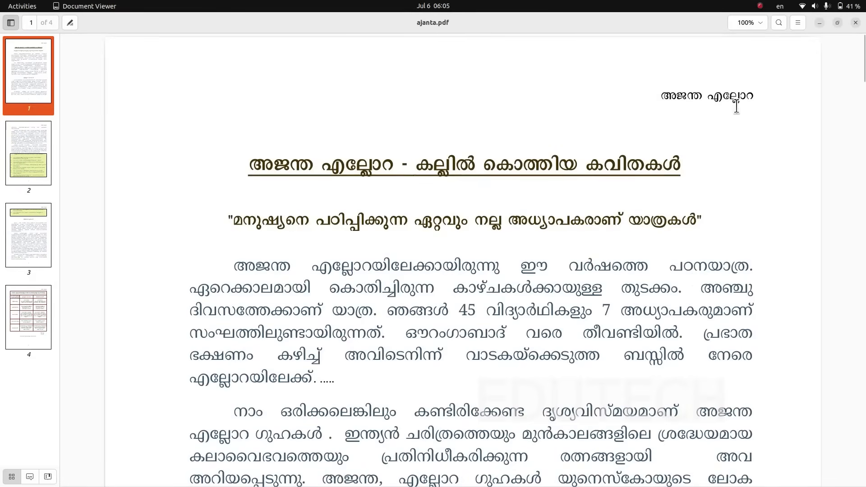
pyautogui.scroll(-7, 693, 203)
pyautogui.scroll(-20, 693, 203)
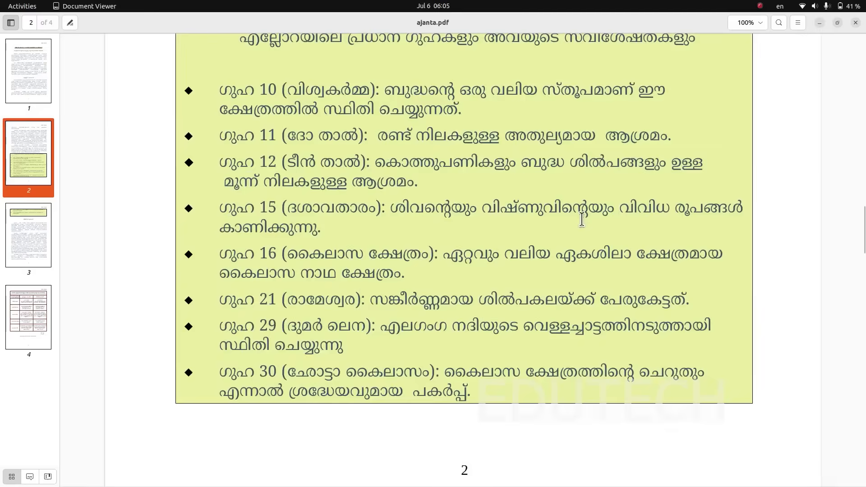
pyautogui.scroll(-8, 469, 321)
pyautogui.scroll(-3, 501, 307)
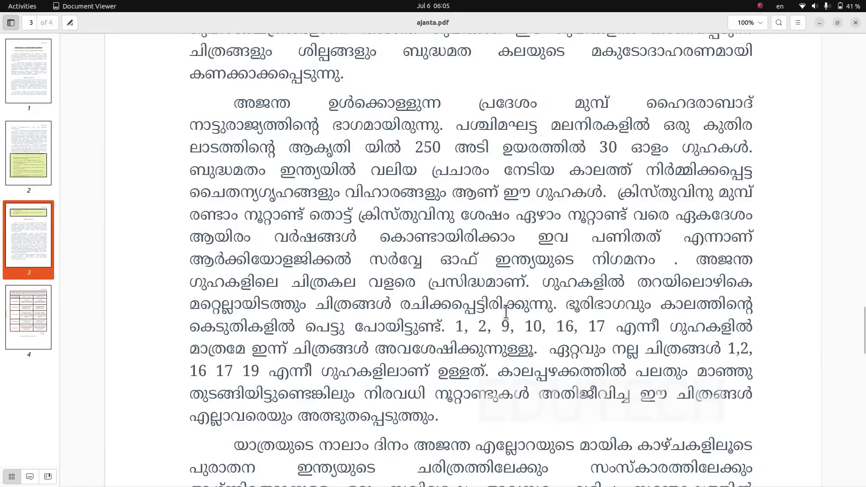
pyautogui.scroll(-13, 502, 308)
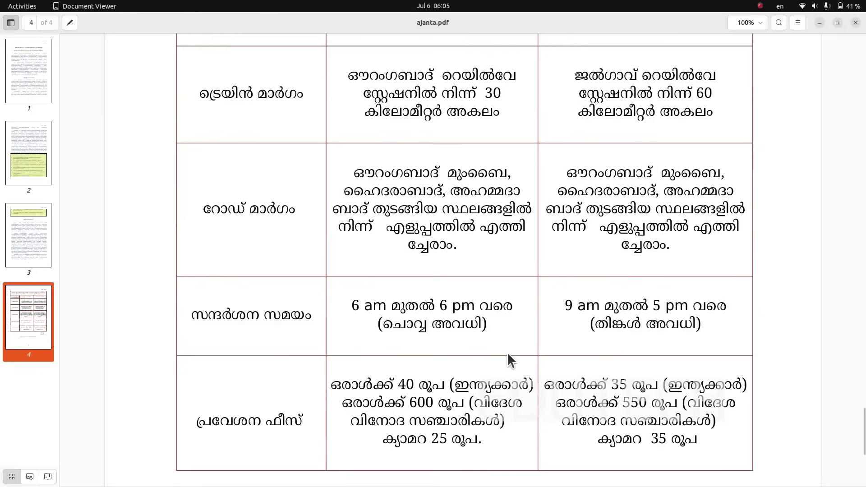
pyautogui.scroll(-10, 509, 359)
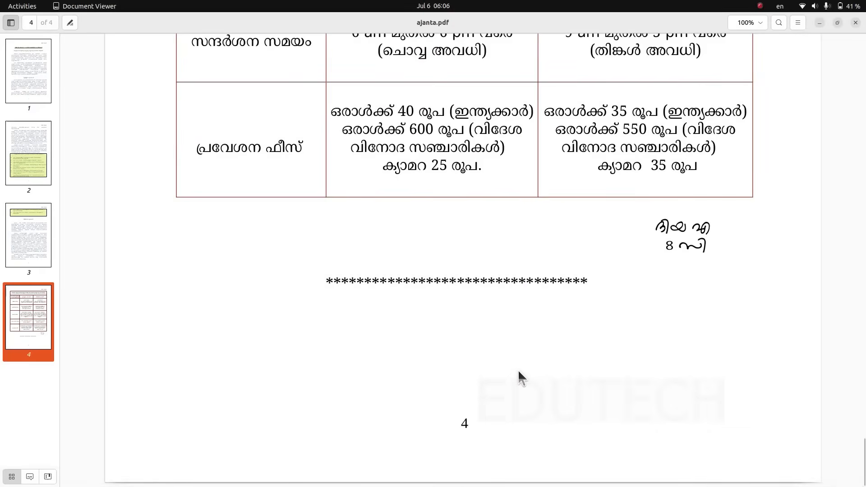
# - Return to MKH.odt in Writer and save the document
pyautogui.hotkey('alt', 'Tab')
pyautogui.click(4, 35)
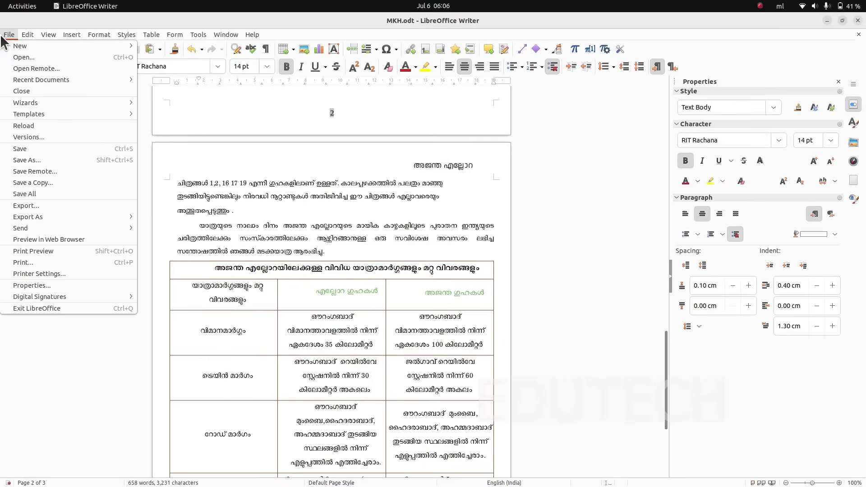
pyautogui.click(43, 150)
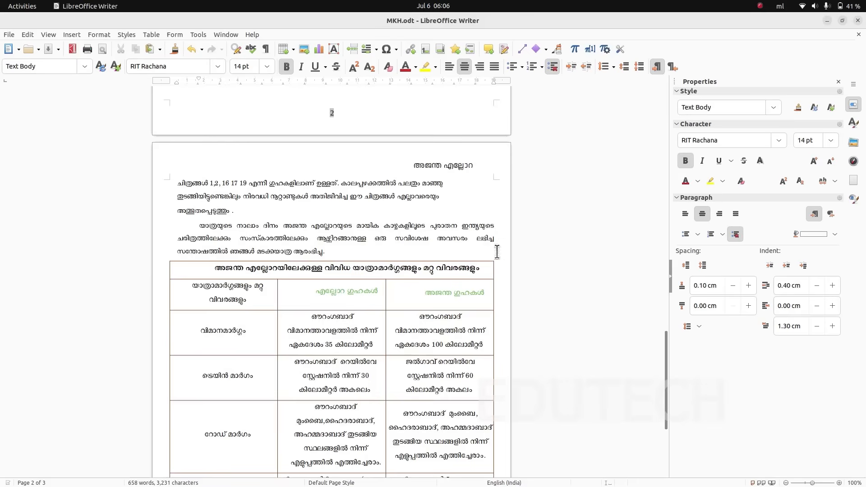
# - Consult the Using Only the Keyboard activity in ICT English_8.pdf and return to MKH.odt in Writer
pyautogui.hotkey('alt', 'Tab')
pyautogui.hotkey('alt', 'Tab')
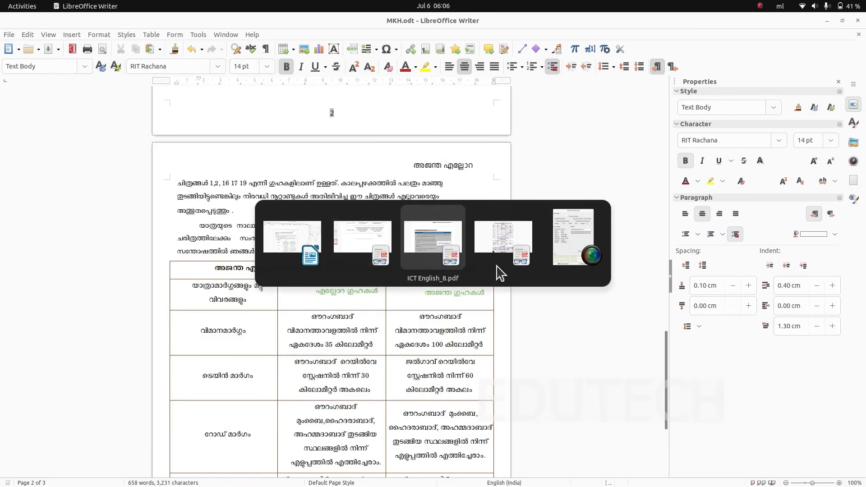
pyautogui.scroll(-15, 551, 286)
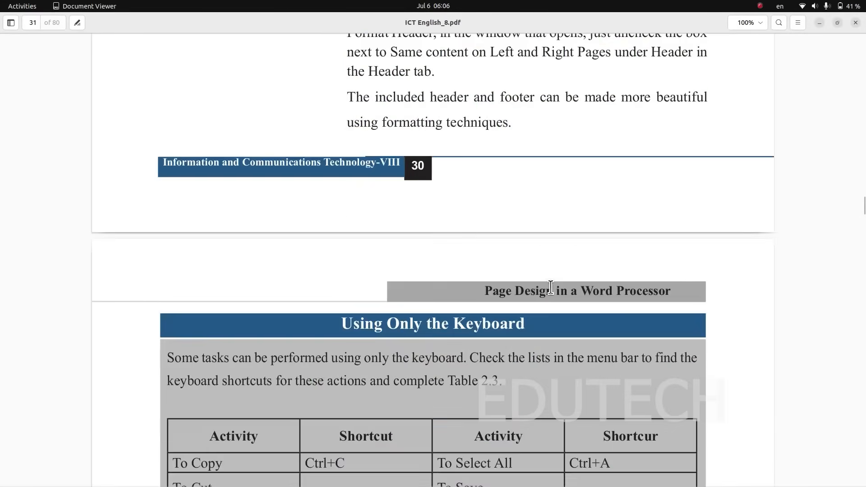
pyautogui.scroll(-10, 550, 287)
pyautogui.hotkey('alt', 'Tab')
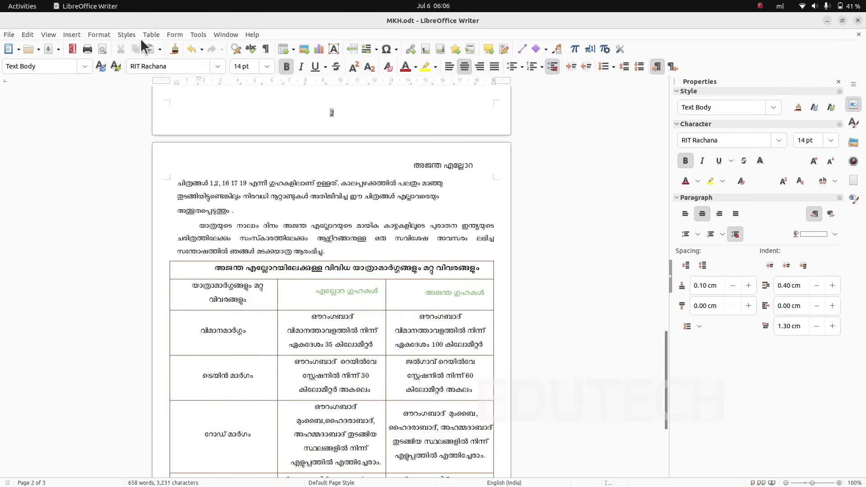
# - Export MKH.odt as a PDF with the default options, saving it as MKH in the Students_Works_8 folder
pyautogui.click(9, 34)
pyautogui.moveTo(29, 217)
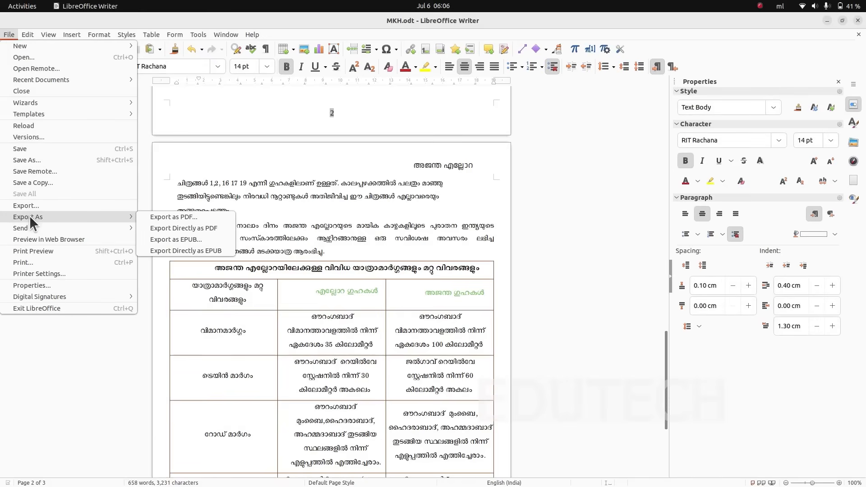
pyautogui.click(173, 217)
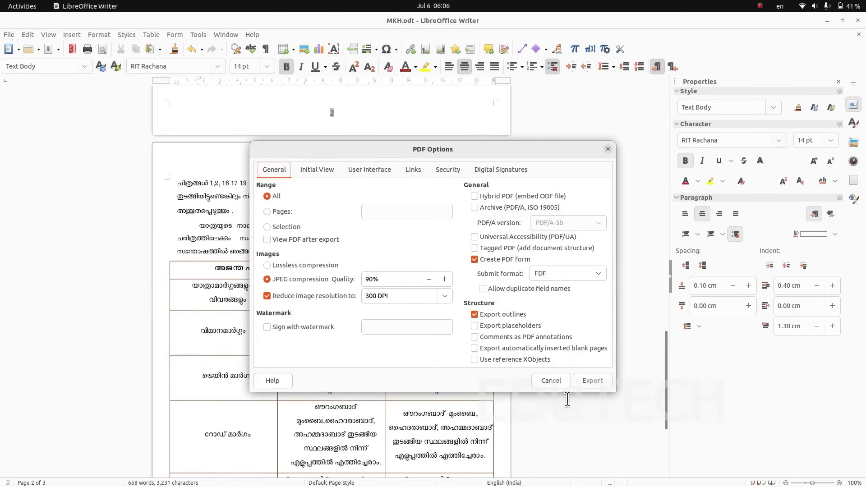
pyautogui.click(591, 380)
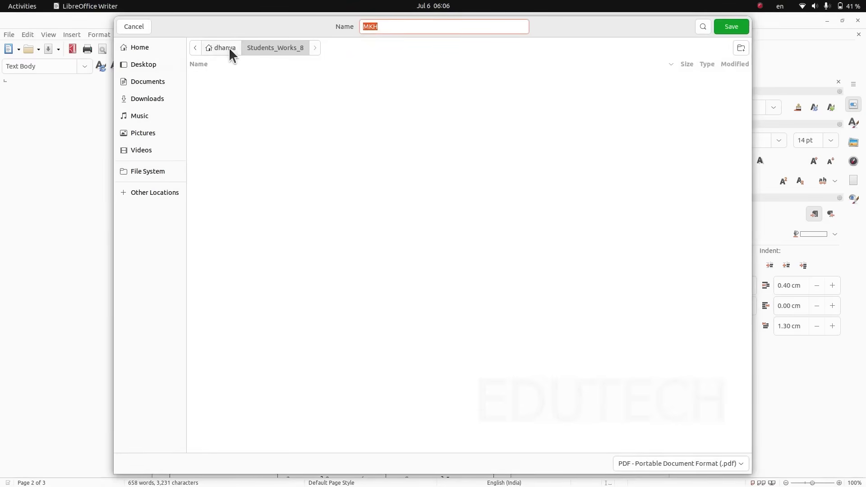
pyautogui.click(384, 28)
pyautogui.click(731, 28)
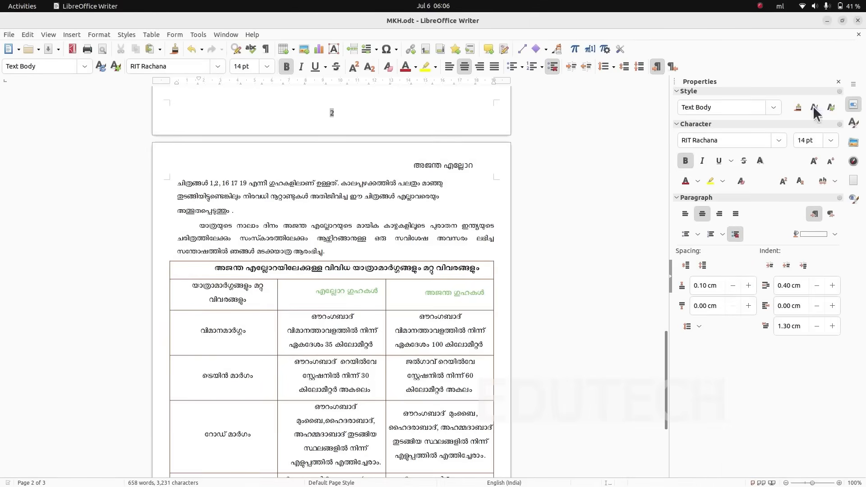
# - Close the Properties sidebar and minimize the MKH.odt and ajanta.pdf windows to reach the desktop
pyautogui.click(838, 82)
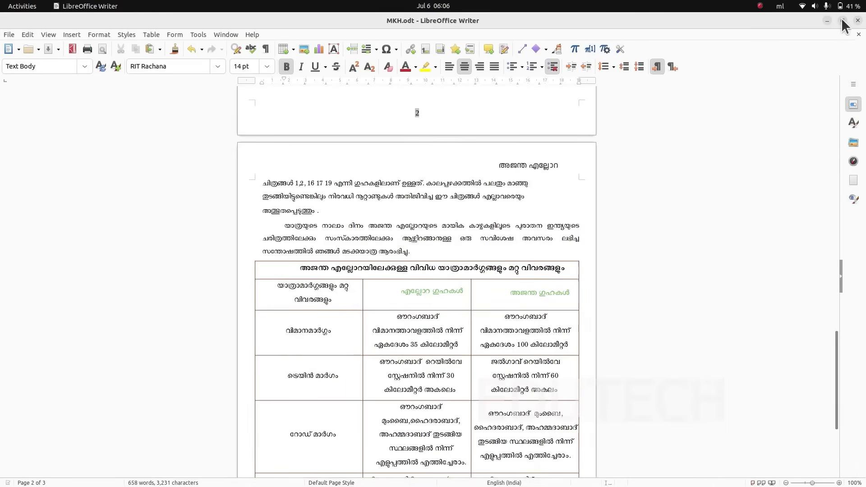
pyautogui.click(828, 19)
pyautogui.click(819, 21)
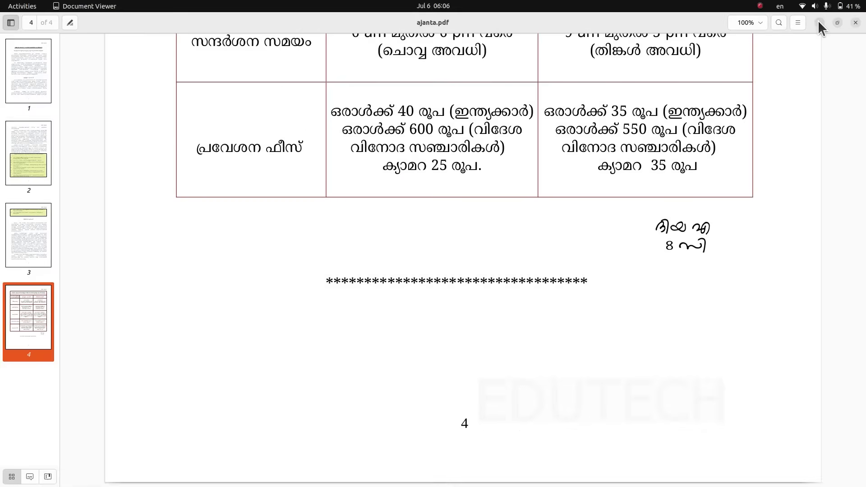
pyautogui.click(819, 20)
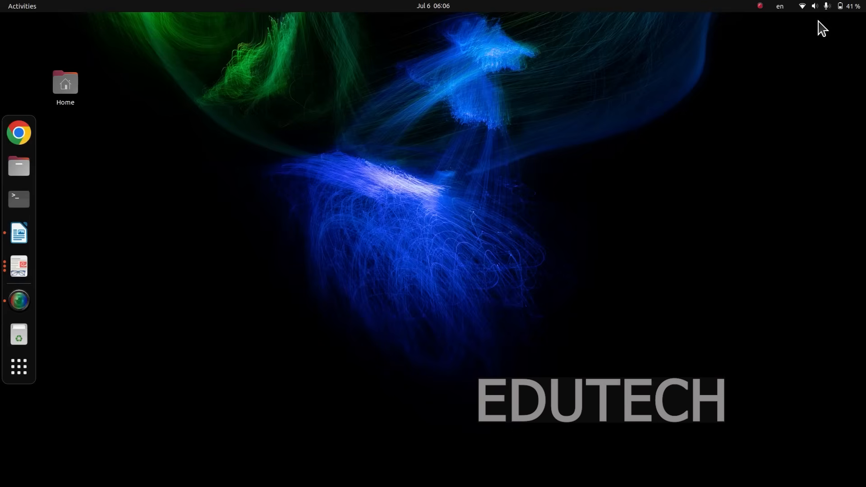
# - Open the exported MKH.pdf from the Students_Works_8 folder inside the Home folder
pyautogui.click(58, 93)
pyautogui.doubleClick(57, 94)
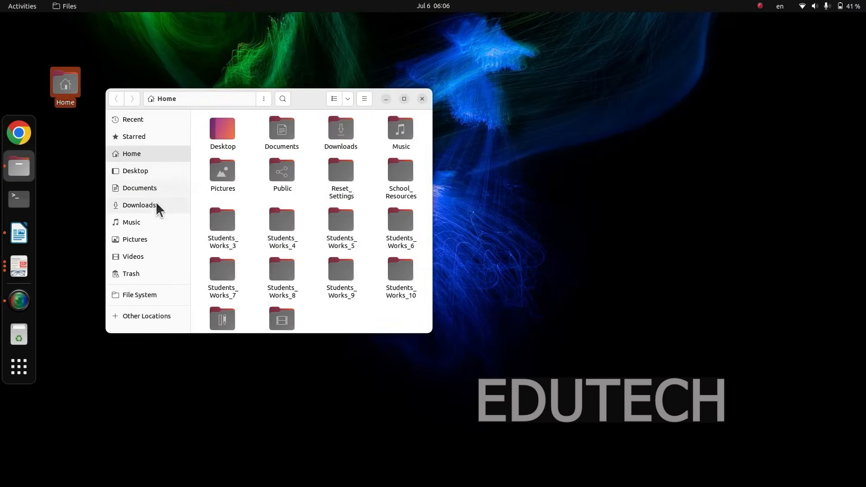
pyautogui.doubleClick(290, 291)
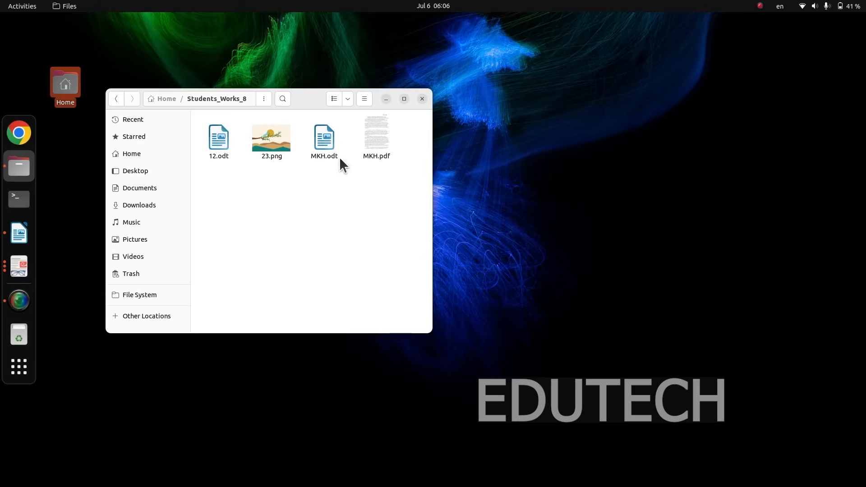
pyautogui.doubleClick(367, 153)
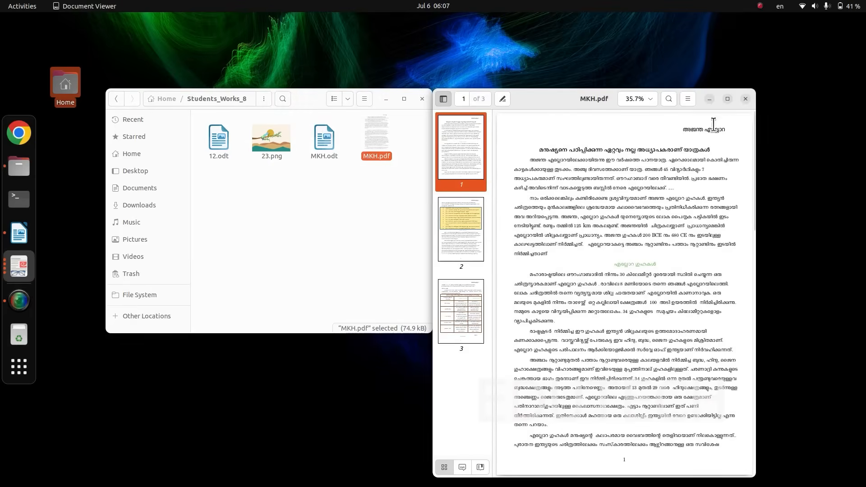
# - Maximize MKH.pdf and examine its header, highlighted cave list, table, closing lines and page numbers
pyautogui.click(727, 98)
pyautogui.scroll(-3, 429, 336)
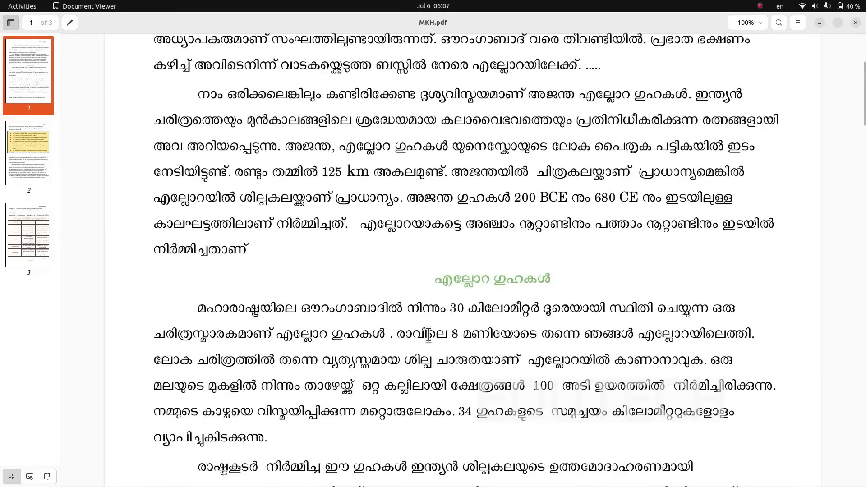
pyautogui.scroll(-20, 429, 336)
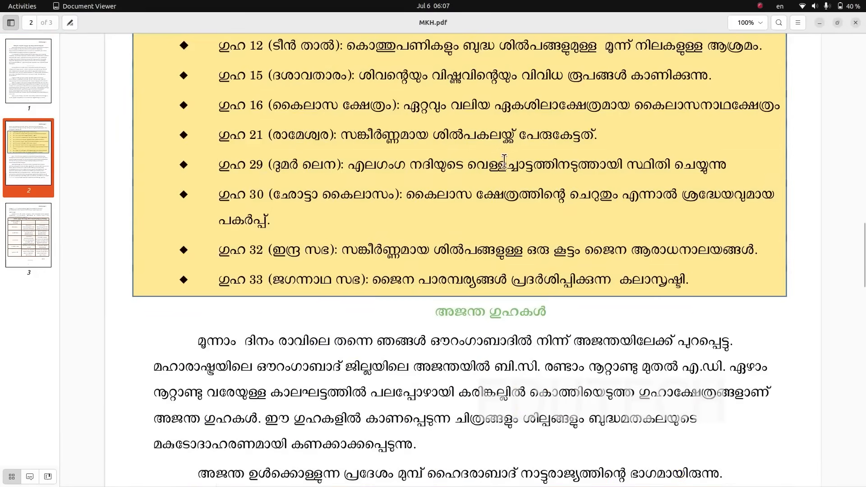
pyautogui.scroll(-20, 504, 160)
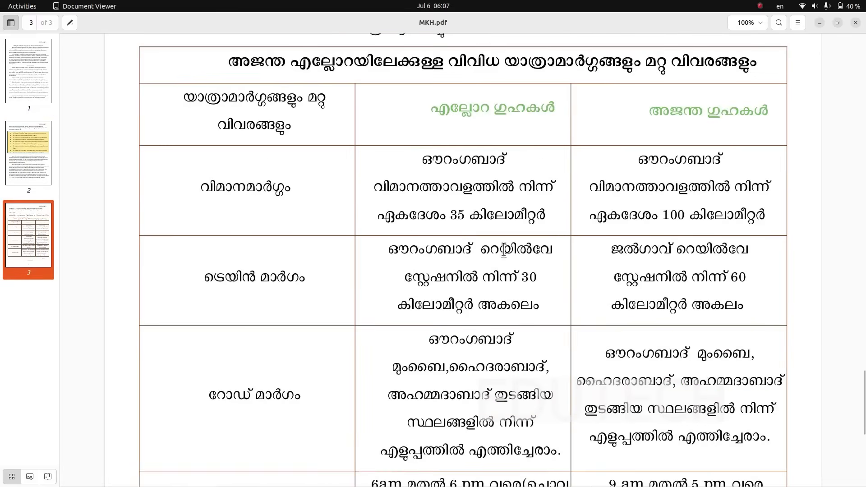
pyautogui.scroll(-10, 658, 276)
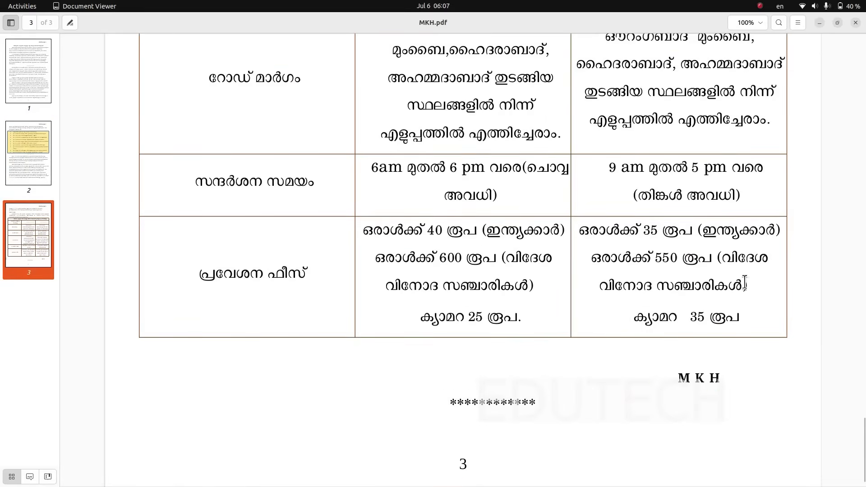
pyautogui.scroll(15, 721, 297)
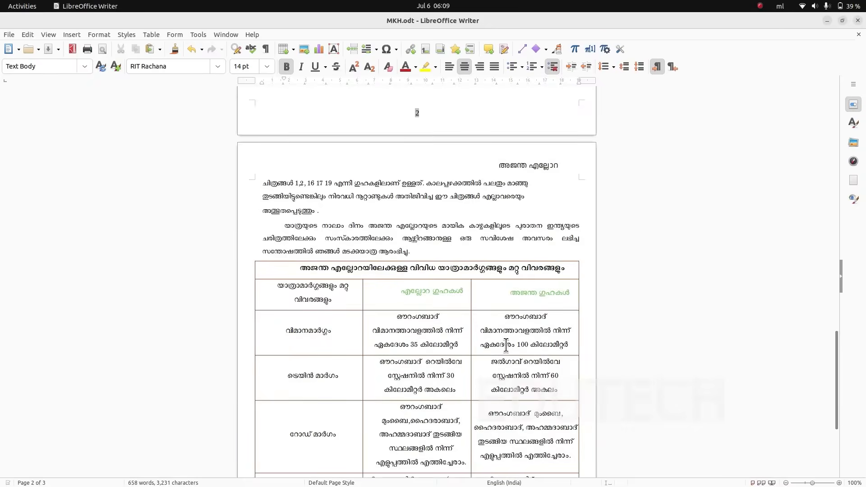
pyautogui.scroll(2, 488, 348)
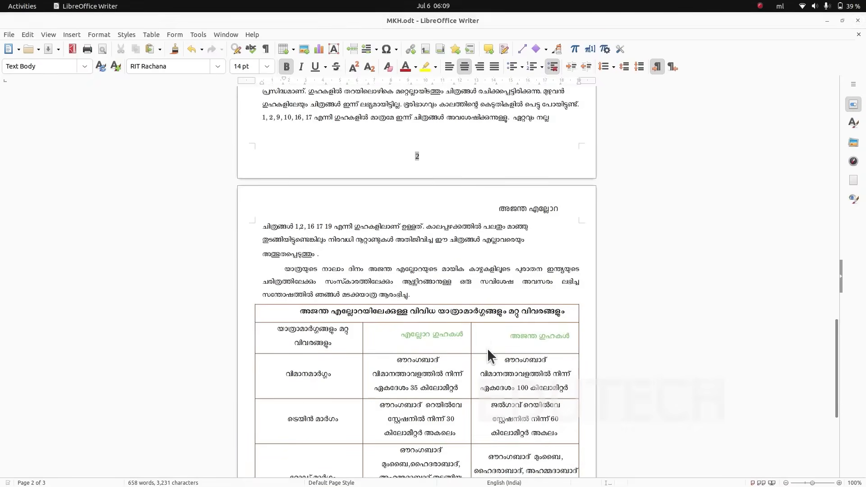
# - Consult the Let's Print section in ICT English_8.pdf, and review the print settings of MKH.odt in Writer with Generic Printer selected, without printing
pyautogui.hotkey('alt', 'Tab')
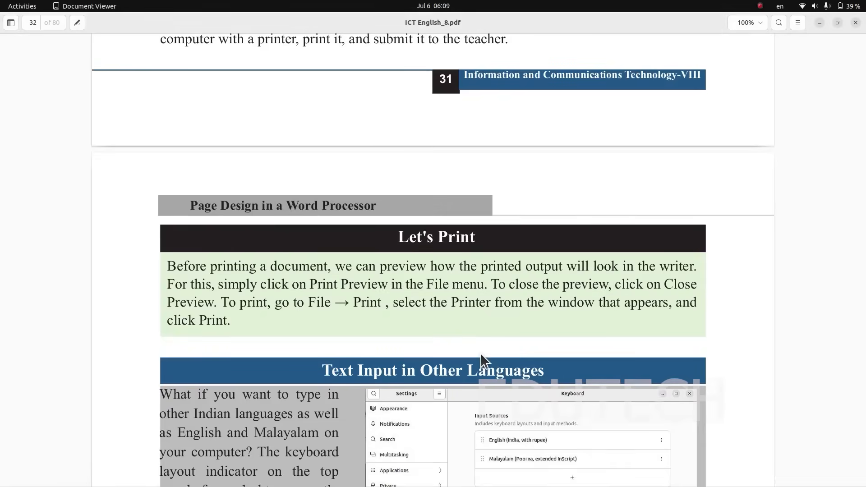
pyautogui.hotkey('alt', 'Tab')
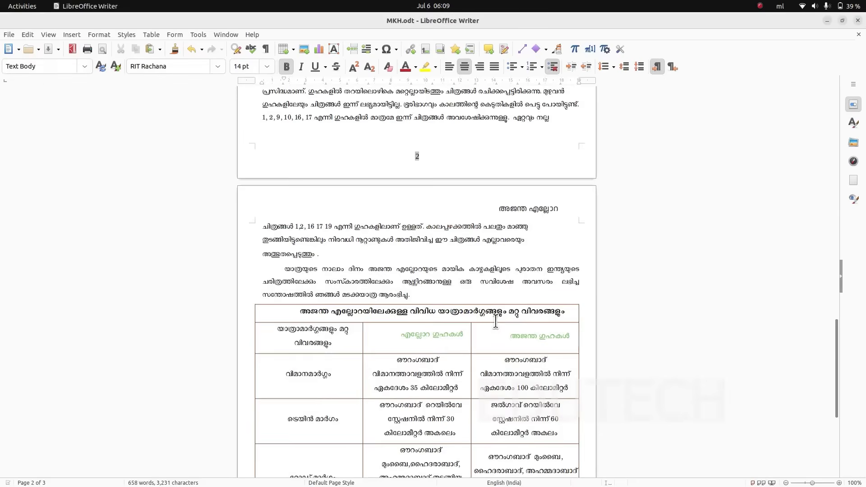
pyautogui.click(8, 35)
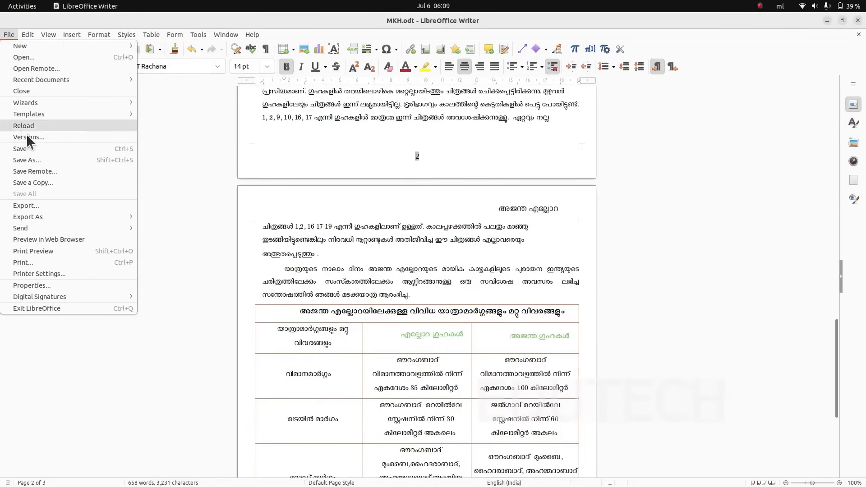
pyautogui.click(50, 259)
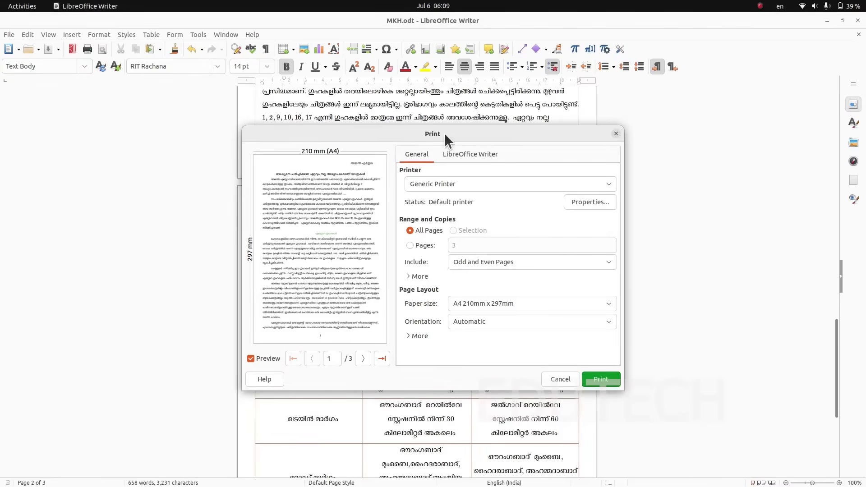
pyautogui.click(511, 185)
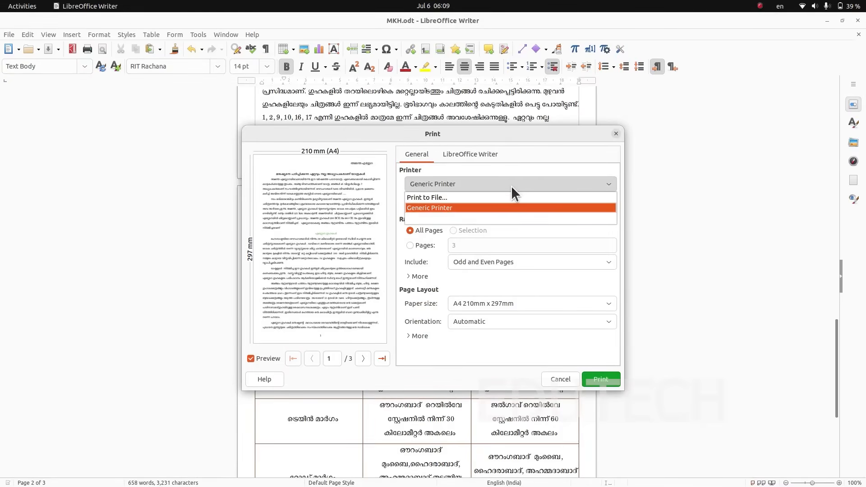
pyautogui.click(469, 207)
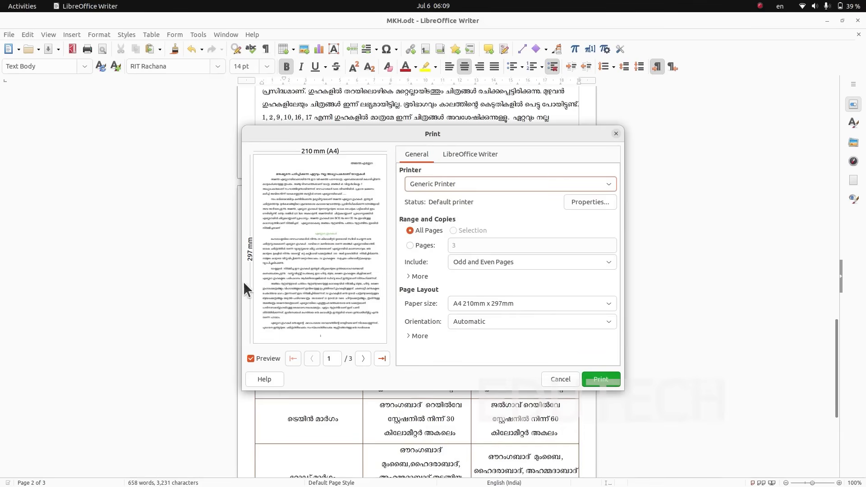
pyautogui.click(561, 380)
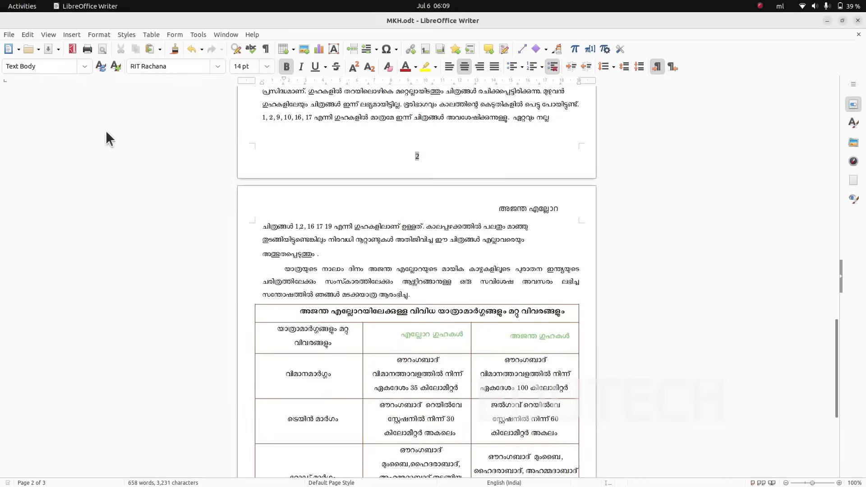
# - View all pages of MKH.odt in Print Preview and close the preview
pyautogui.click(104, 45)
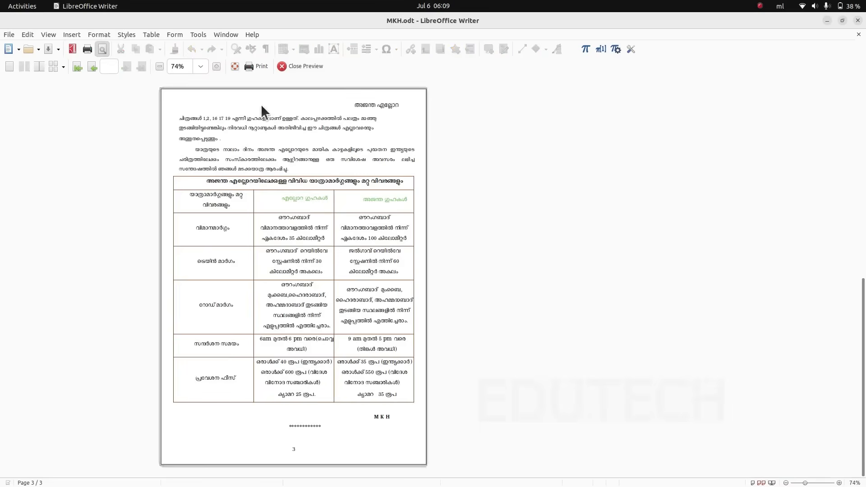
pyautogui.scroll(2, 341, 257)
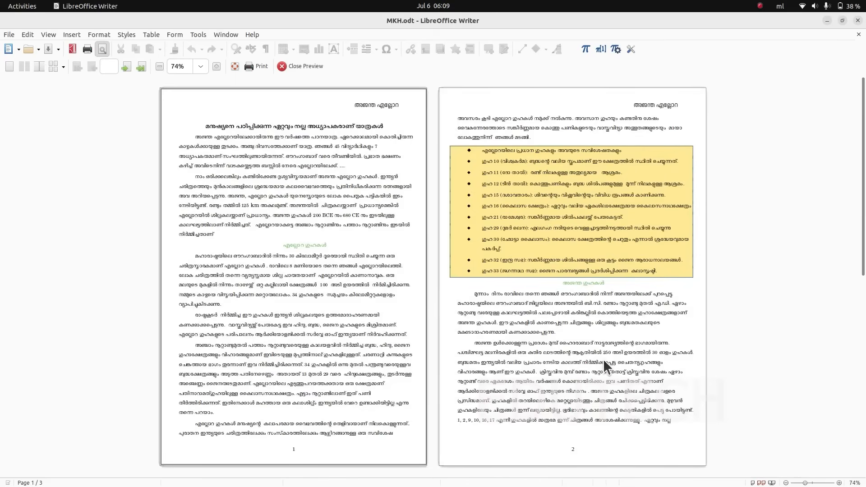
pyautogui.click(300, 69)
# - Reopen the print settings for MKH.odt to review the printer, page range and paper options
pyautogui.scroll(3, 366, 206)
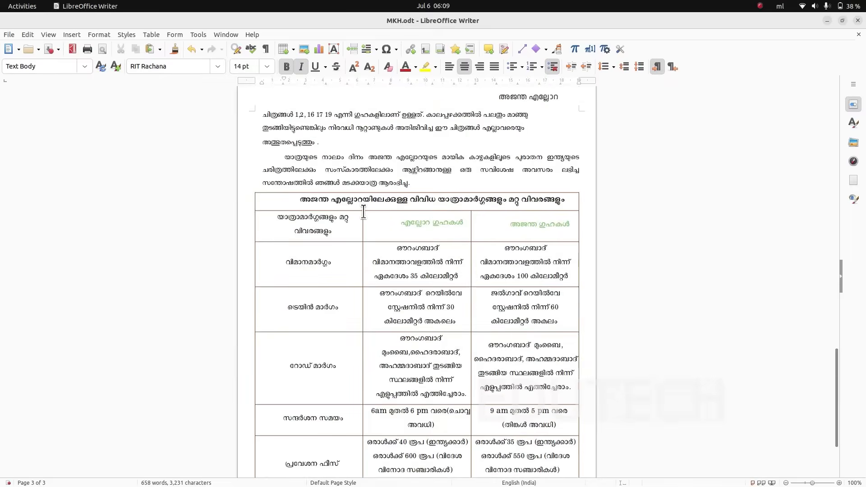
pyautogui.click(12, 34)
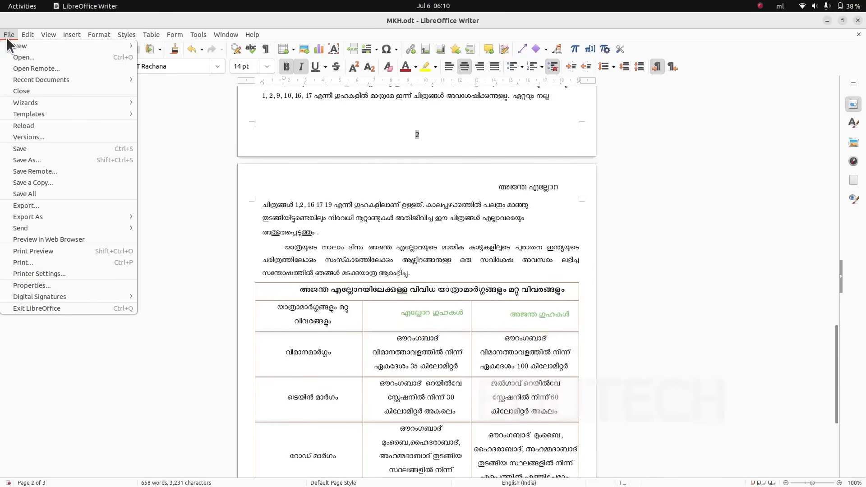
pyautogui.click(73, 260)
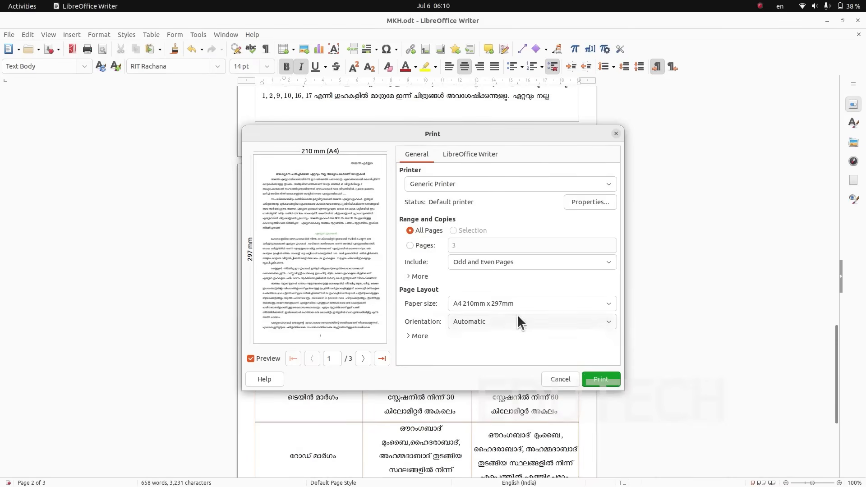
# - Switch to ICT English_8.pdf and read the Text Input in Other Languages instructions on page 32
pyautogui.hotkey('alt', 'Tab')
pyautogui.scroll(-3, 503, 309)
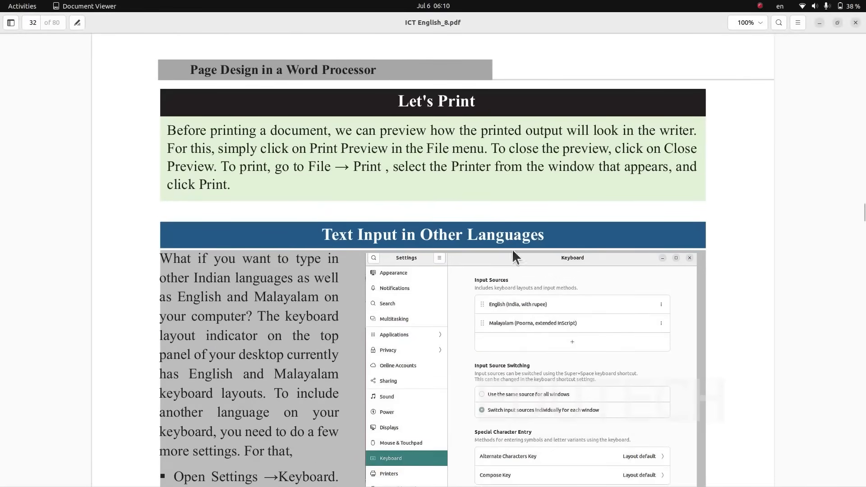
pyautogui.scroll(-3, 584, 275)
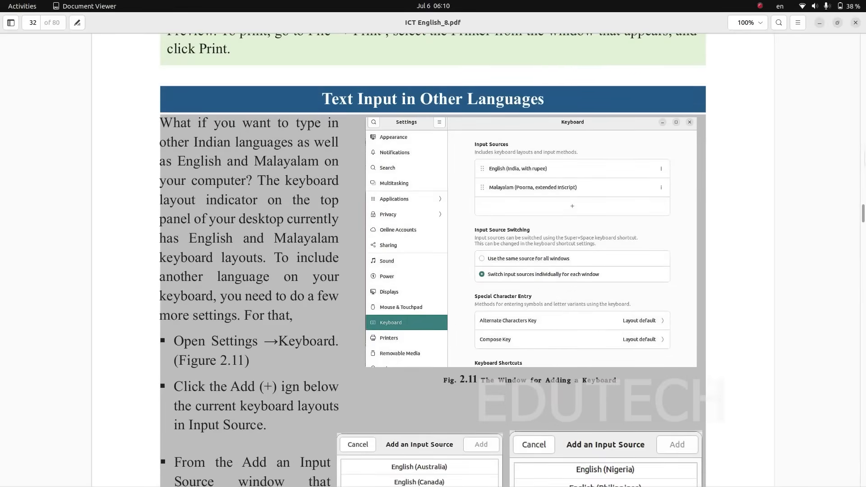
# - Open the Keyboard page of the system Settings and start adding an input source, expanding the list to all available languages
pyautogui.click(855, 6)
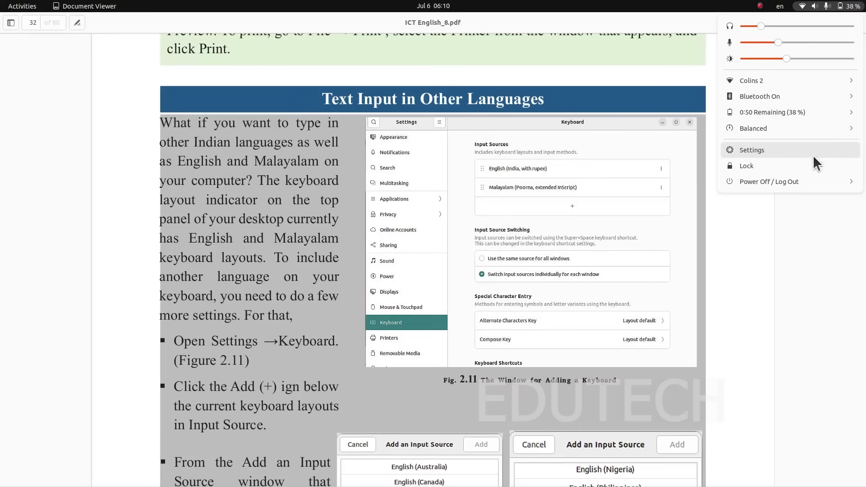
pyautogui.click(799, 150)
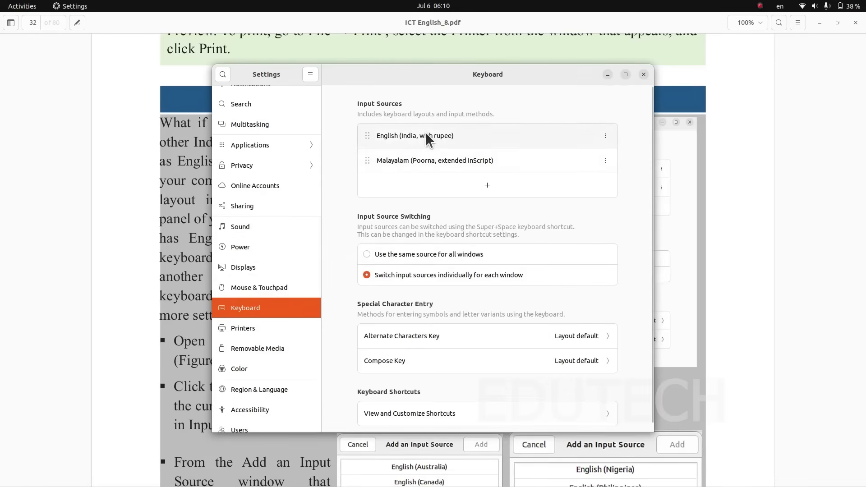
pyautogui.click(480, 186)
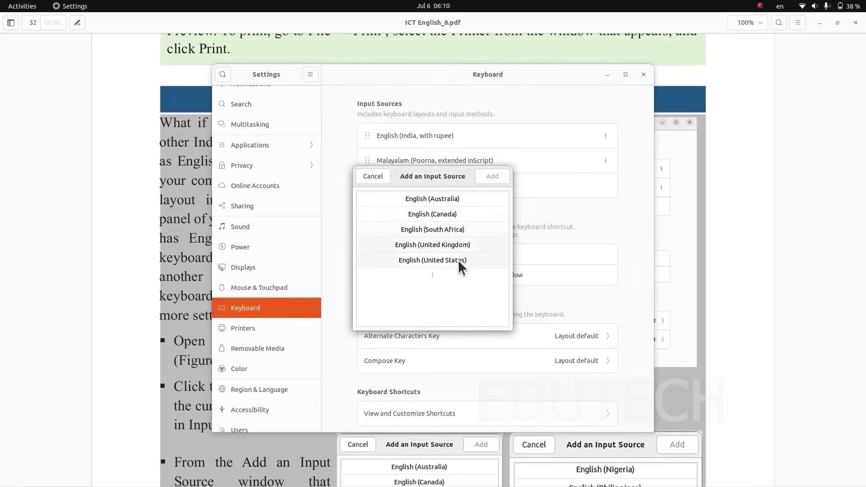
pyautogui.click(432, 272)
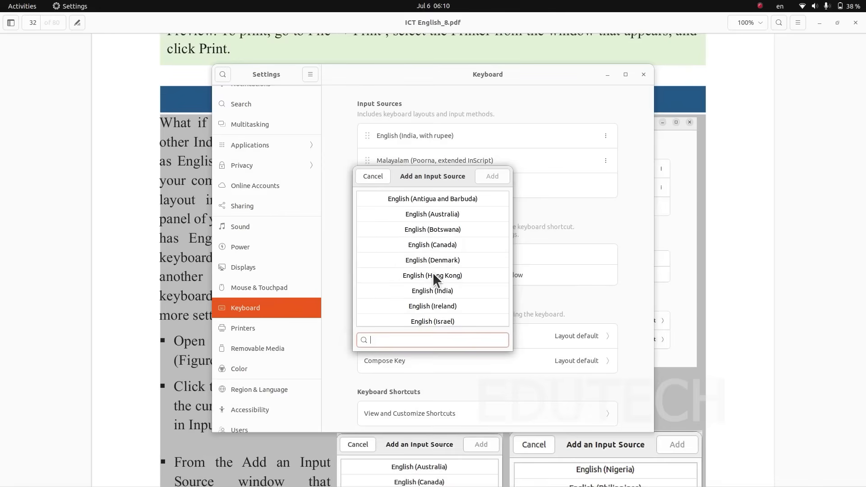
pyautogui.scroll(-5, 457, 264)
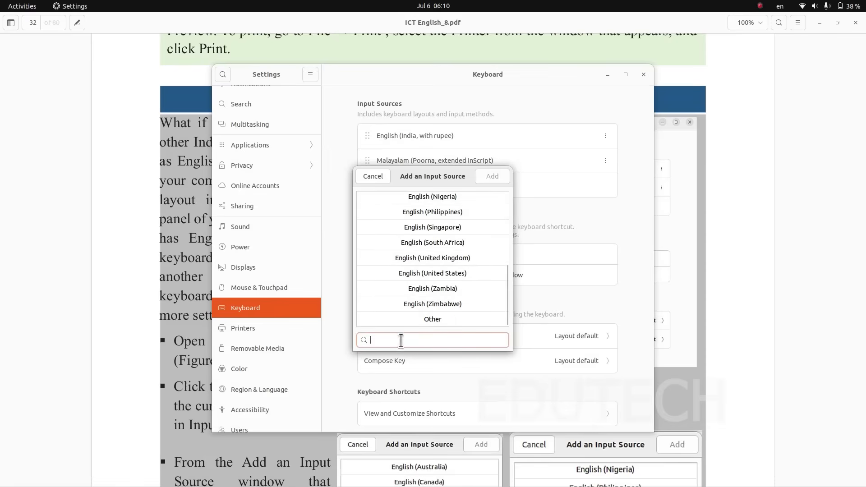
# - Search for HIND among the Other languages and add Hindi (inscript (m17n)) as an input source
pyautogui.write('HI')
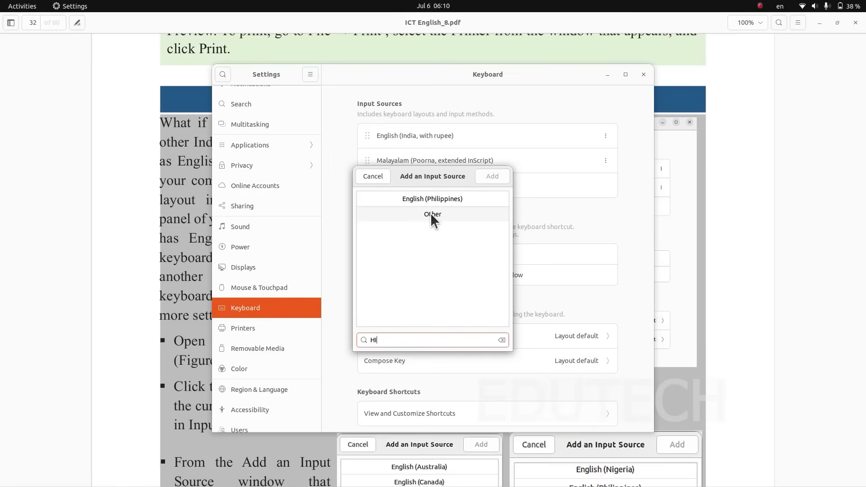
pyautogui.click(431, 214)
pyautogui.write('ND')
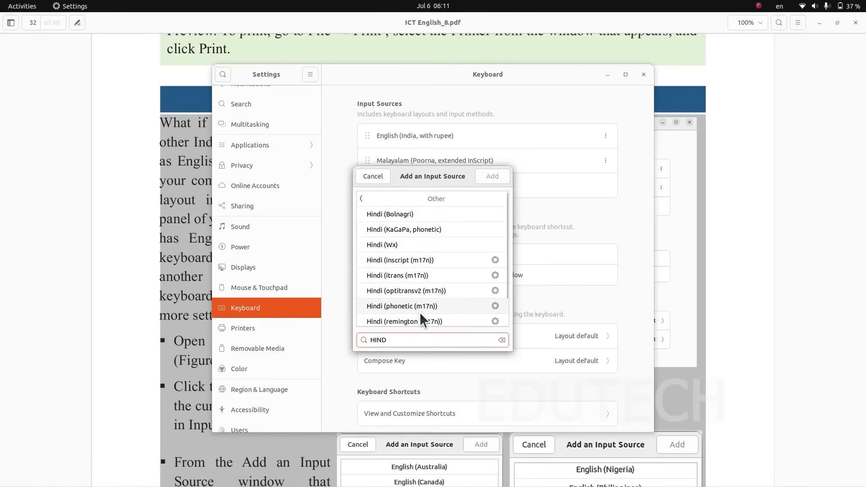
pyautogui.scroll(-2, 407, 289)
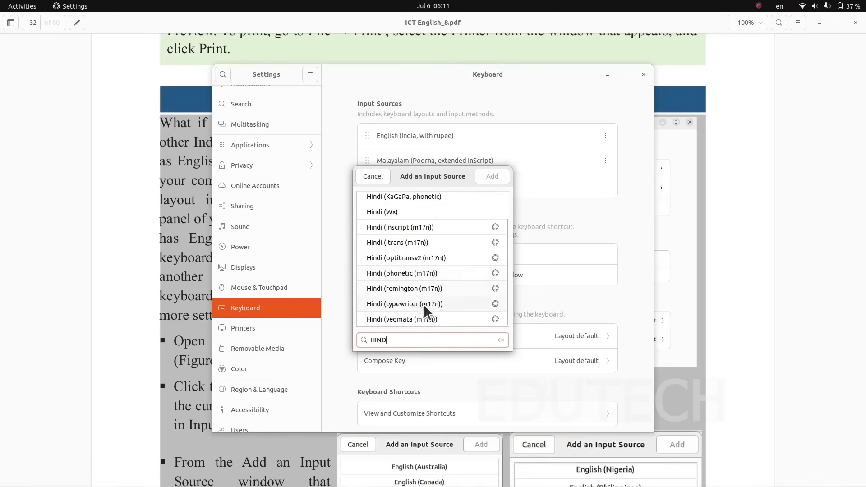
pyautogui.click(413, 228)
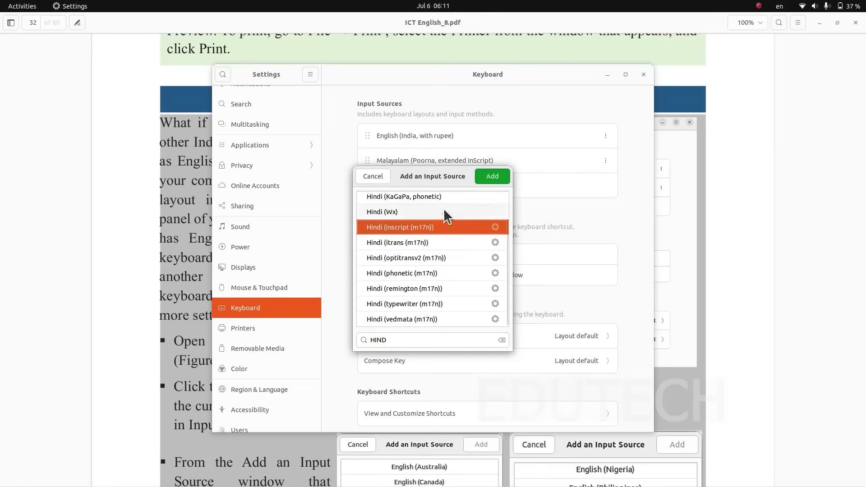
pyautogui.click(486, 179)
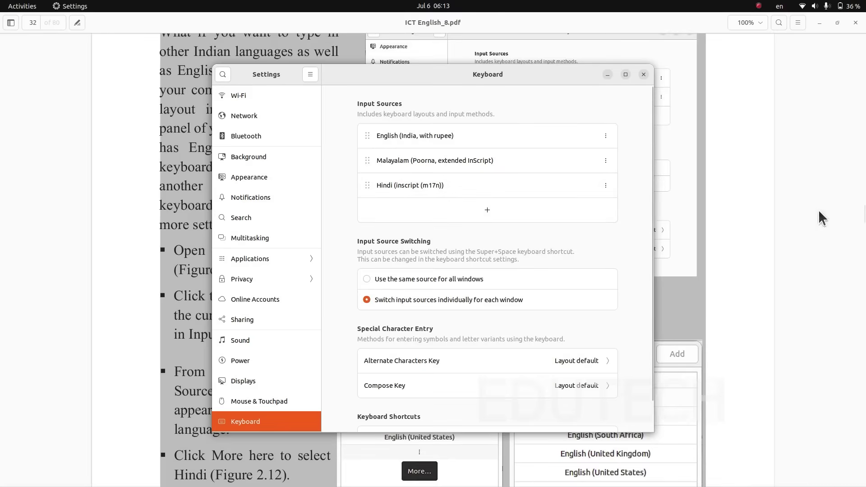
# - Close Settings and check the keyboard layouts offered by the desktop's language indicator without switching layout
pyautogui.click(643, 74)
pyautogui.click(783, 7)
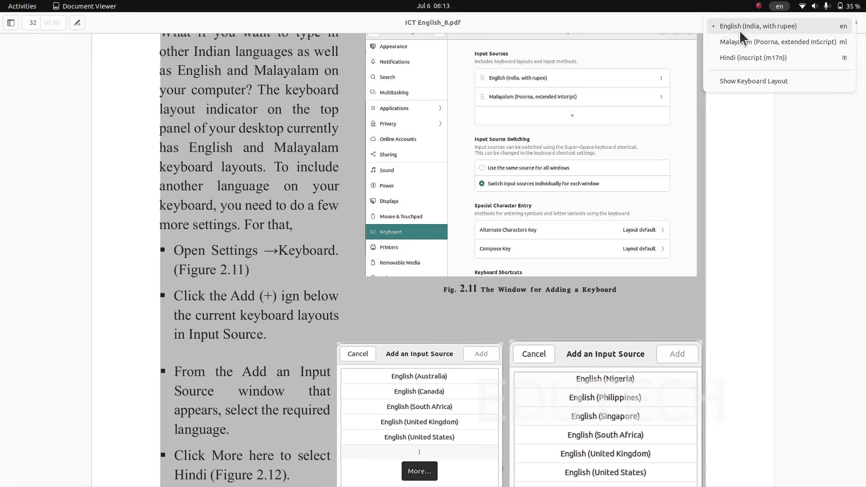
pyautogui.click(700, 106)
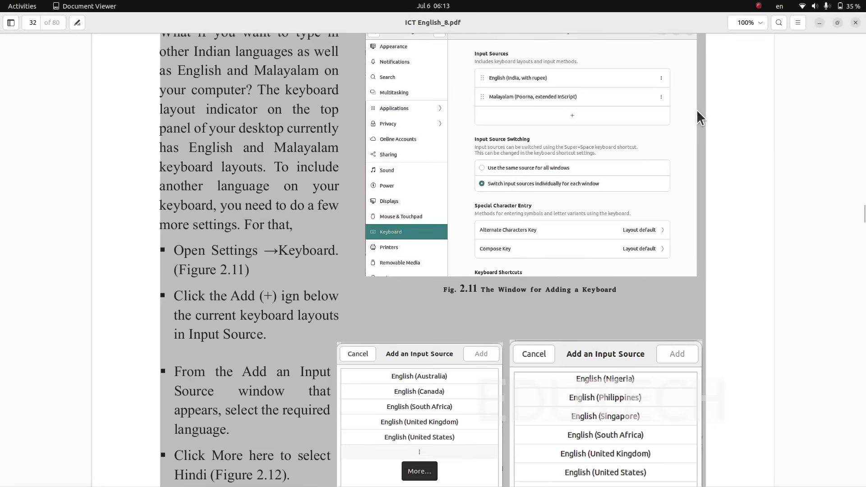